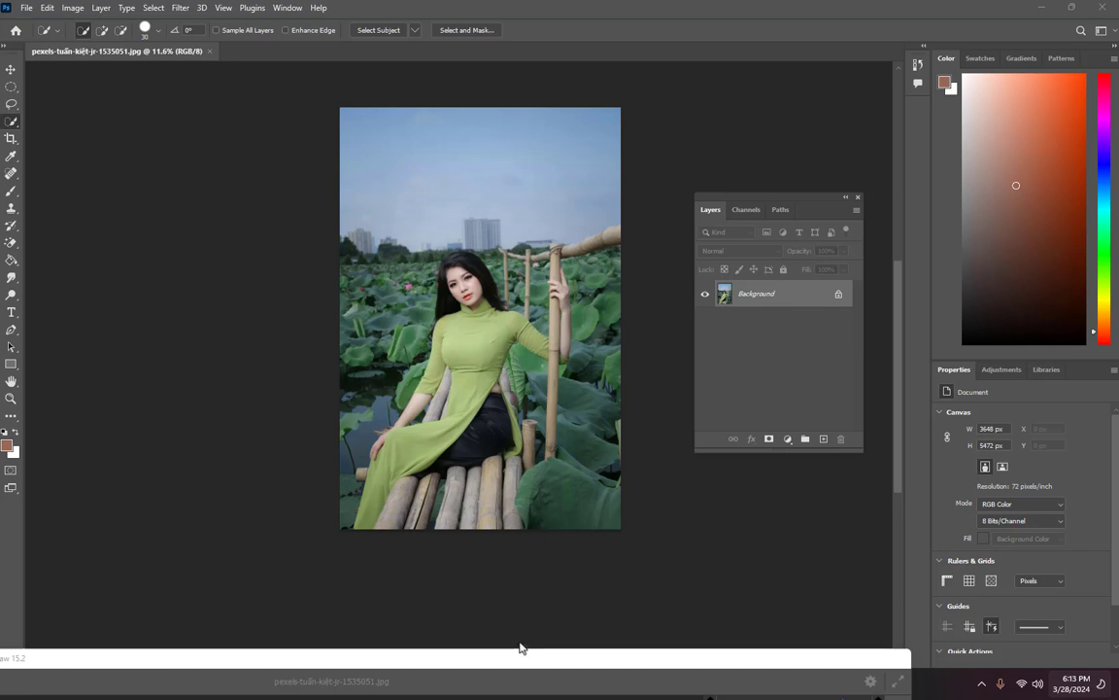
# Move the Camera Raw window fully into view and inspect the portrait's face and overall framing up close
pyautogui.moveTo(515, 660); pyautogui.dragTo(614, 108)
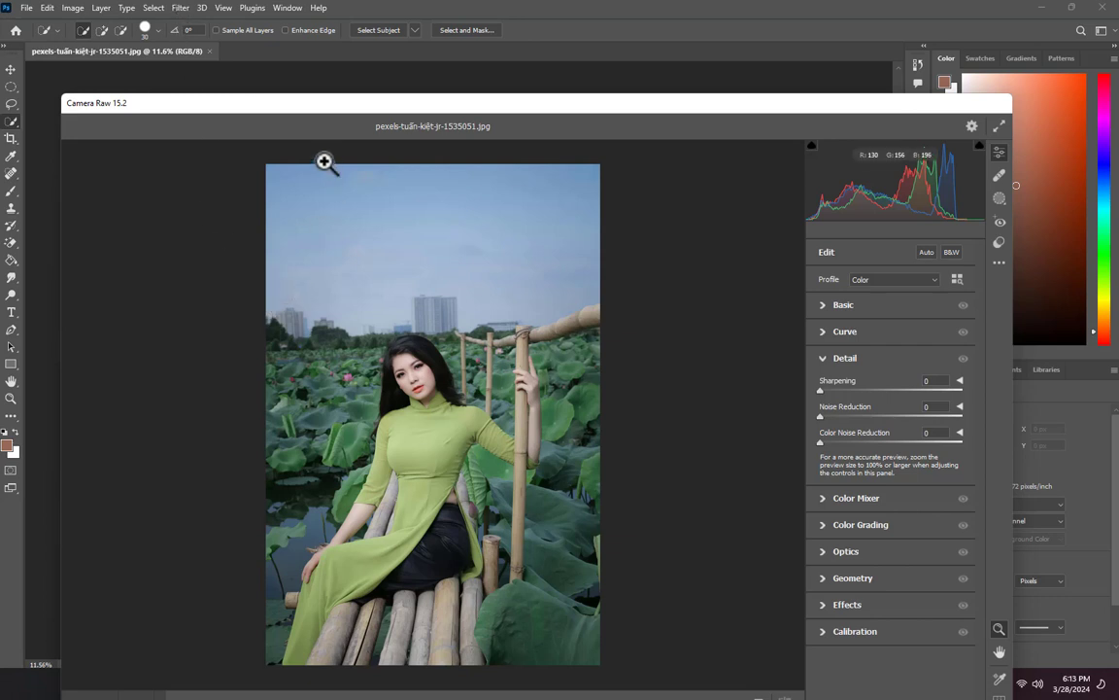
pyautogui.moveTo(293, 106); pyautogui.dragTo(288, 47)
pyautogui.scroll(3, 487, 470)
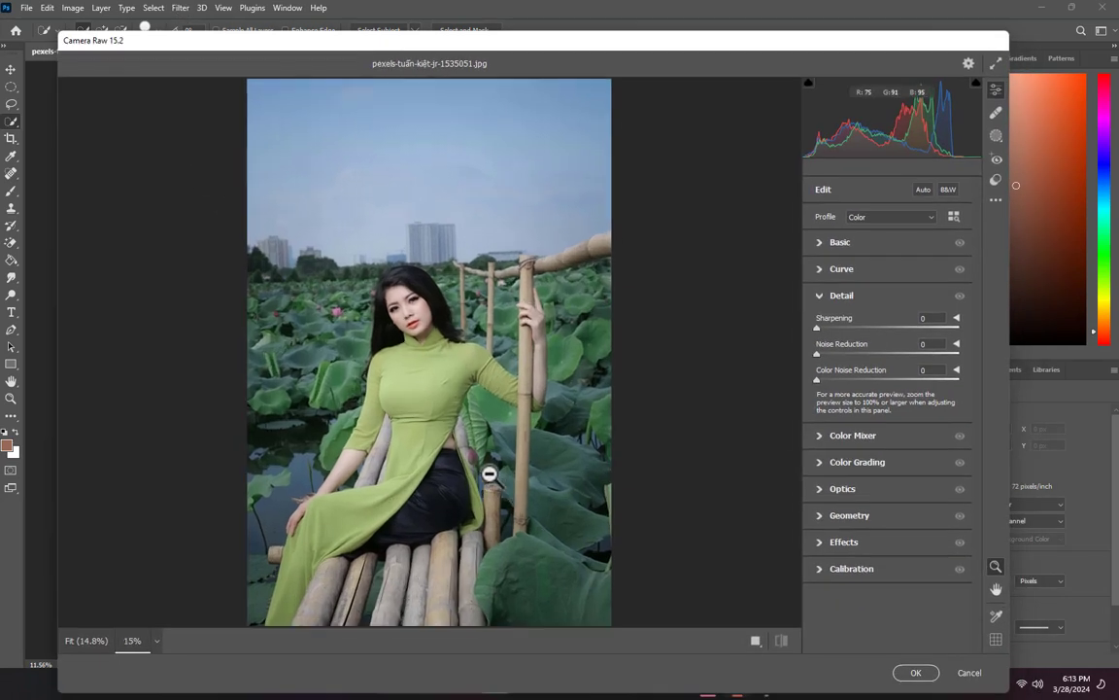
pyautogui.scroll(1, 450, 365)
pyautogui.scroll(1, 399, 262)
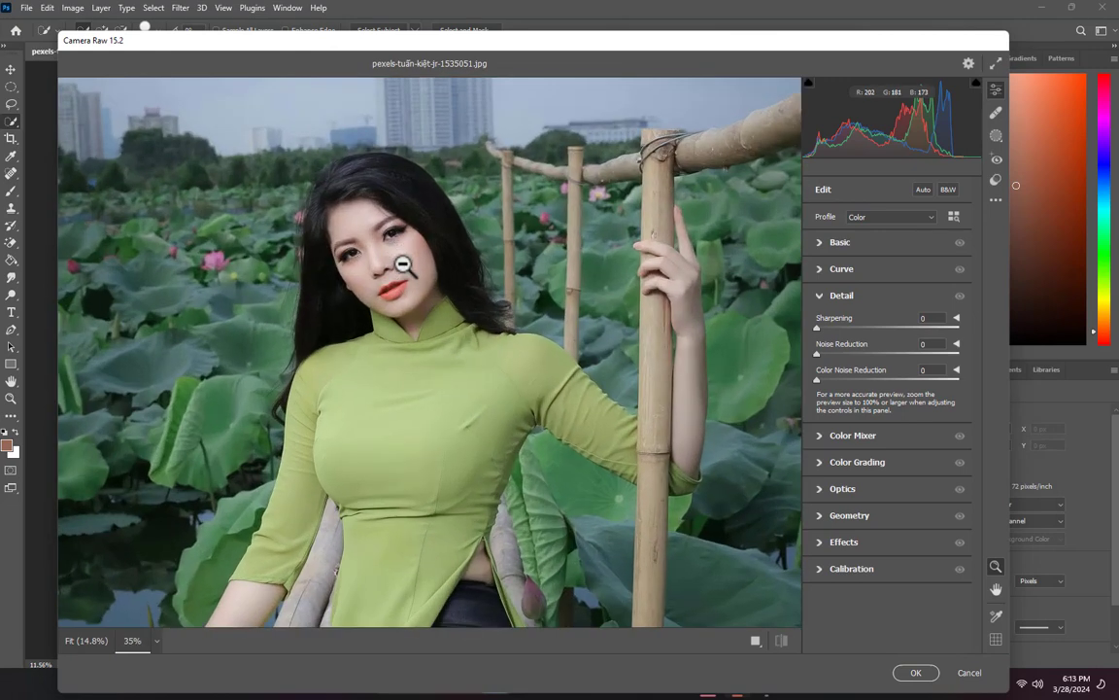
pyautogui.scroll(1, 340, 211)
pyautogui.scroll(1, 365, 326)
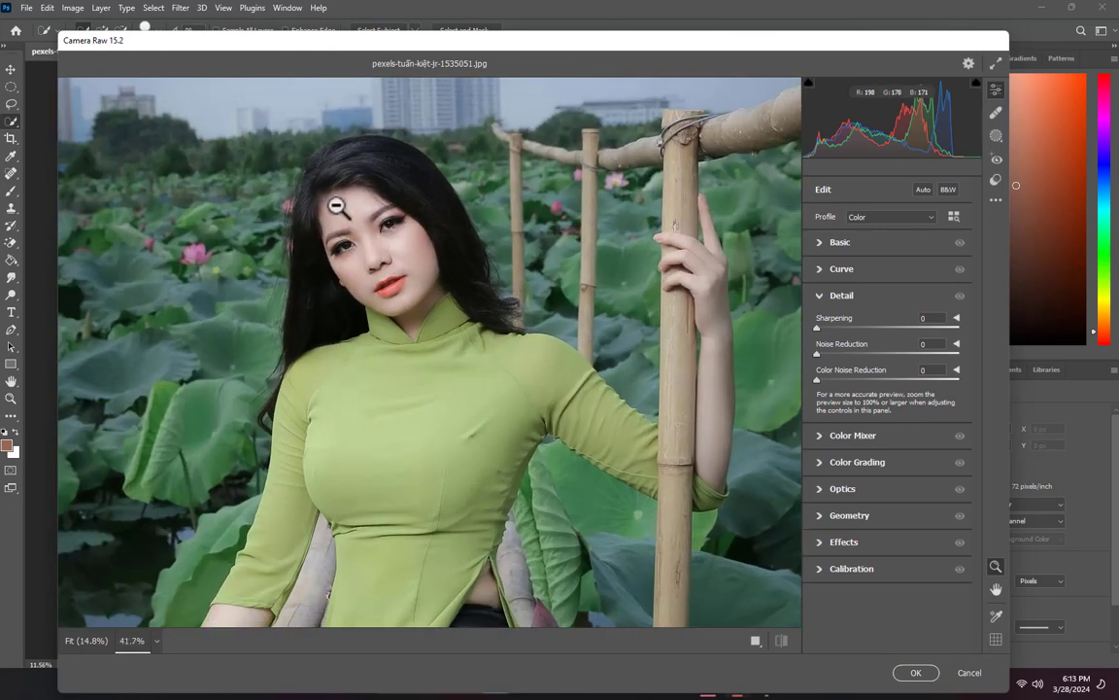
pyautogui.scroll(1, 306, 187)
pyautogui.scroll(1, 336, 206)
pyautogui.scroll(-3, 336, 206)
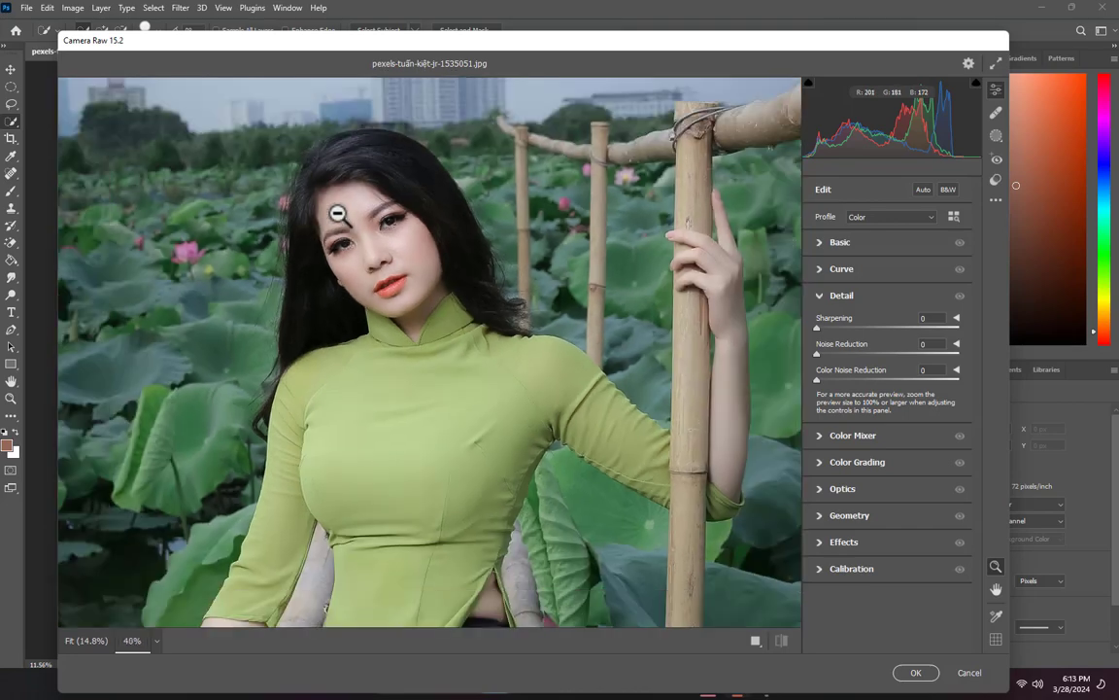
pyautogui.scroll(-1, 355, 243)
pyautogui.scroll(-1, 362, 253)
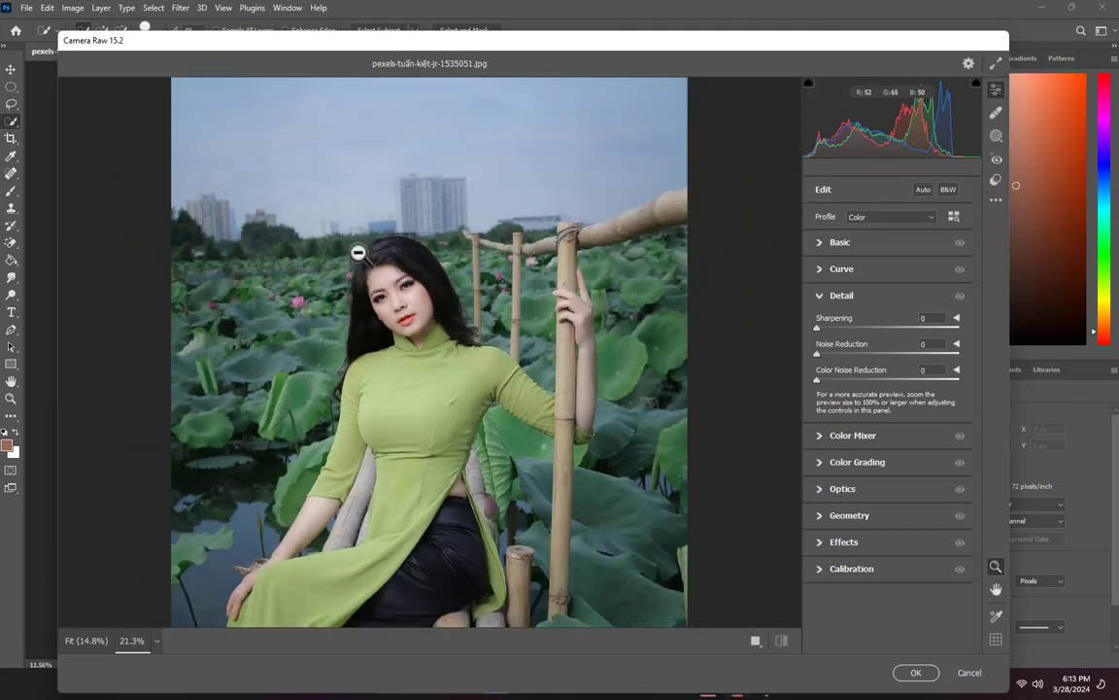
pyautogui.scroll(1, 390, 347)
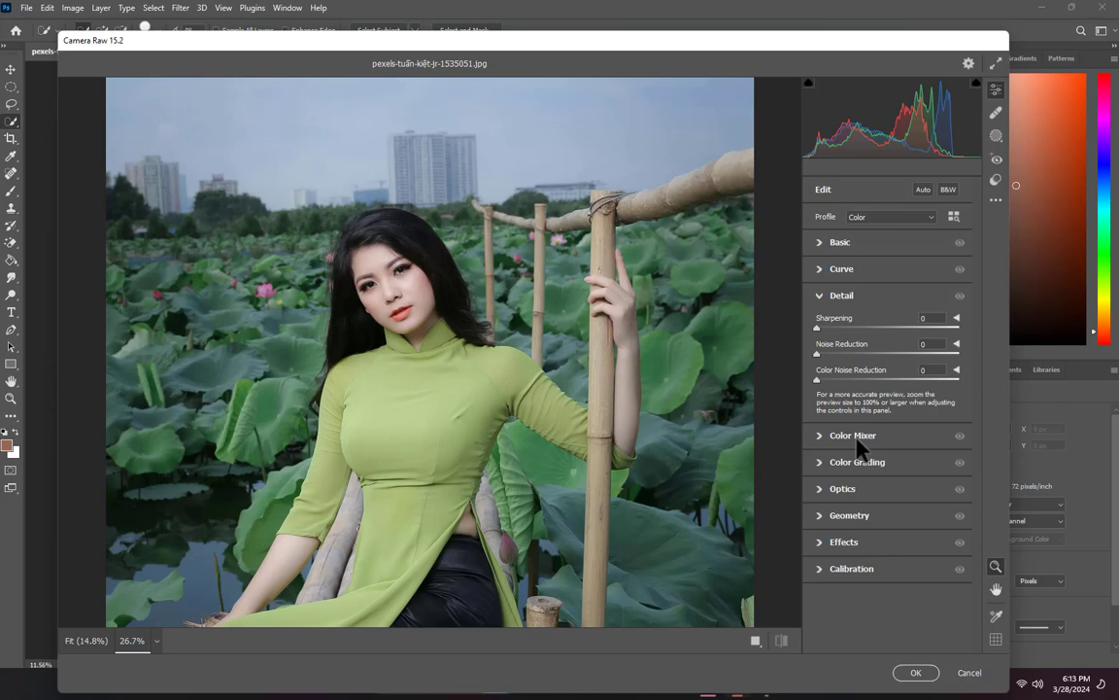
# Raise the saturation of the oranges to +100 in the Color Mixer and check the skin tone in the portrait
pyautogui.moveTo(859, 445)
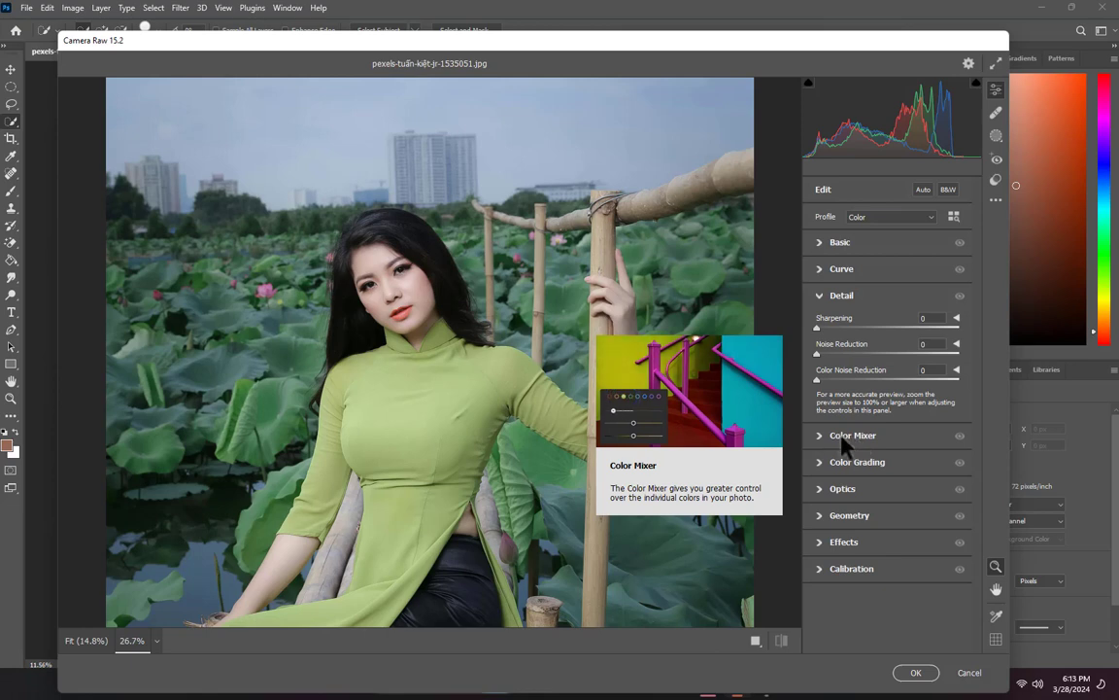
pyautogui.click(843, 439)
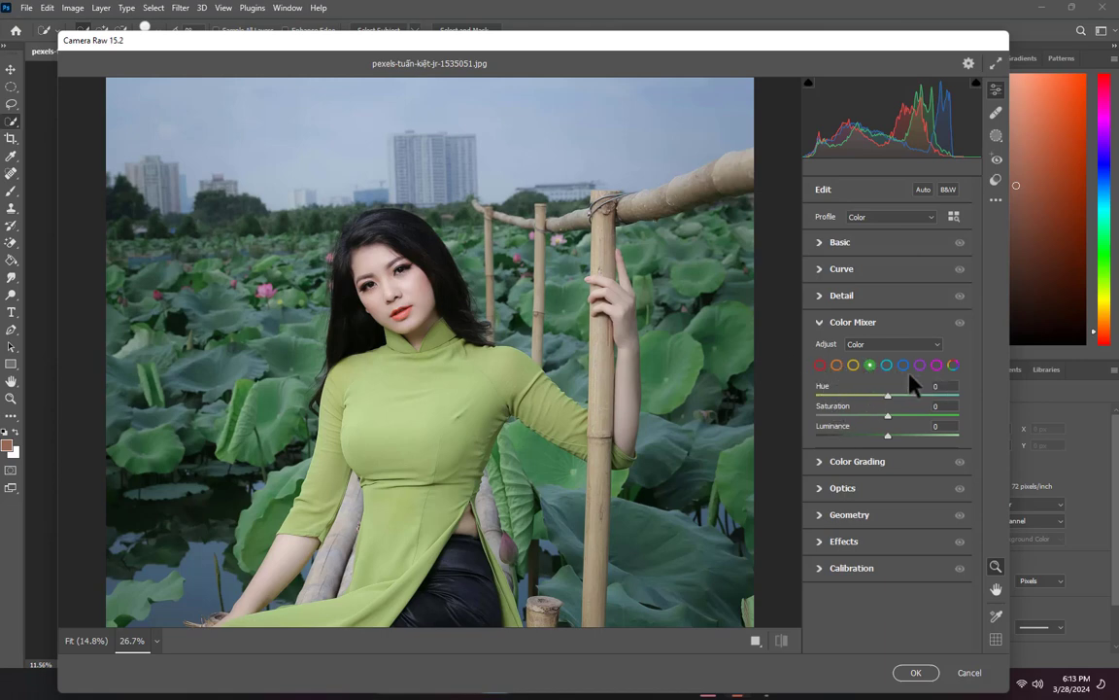
pyautogui.scroll(-2, 445, 237)
pyautogui.scroll(1, 601, 333)
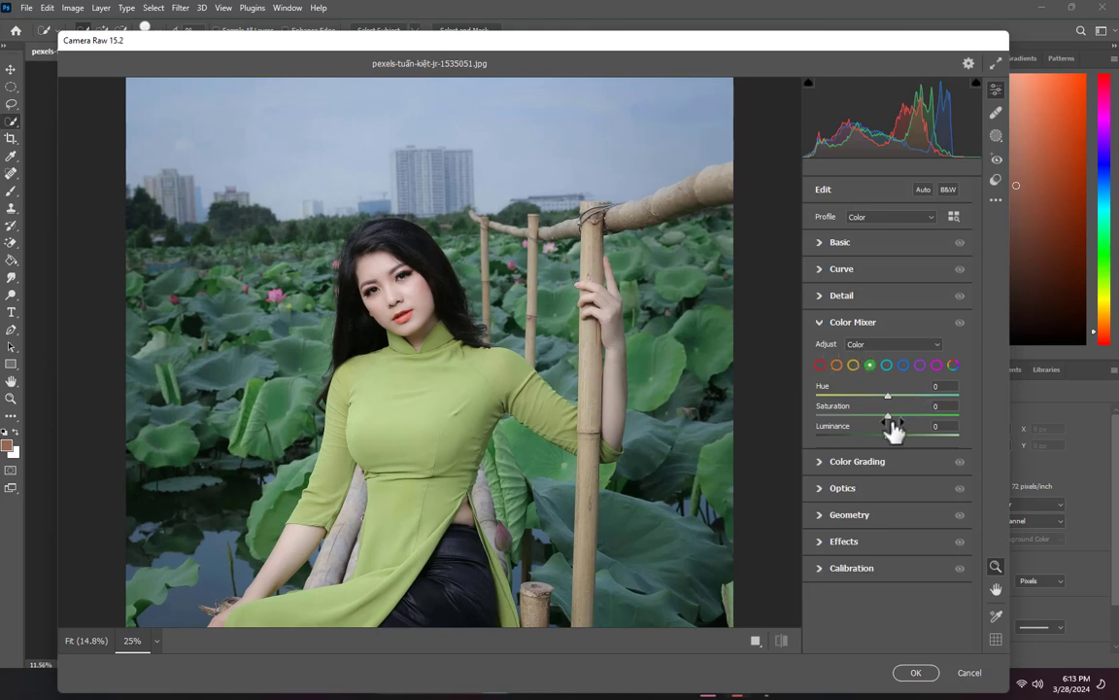
pyautogui.click(853, 367)
pyautogui.click(821, 365)
pyautogui.click(836, 366)
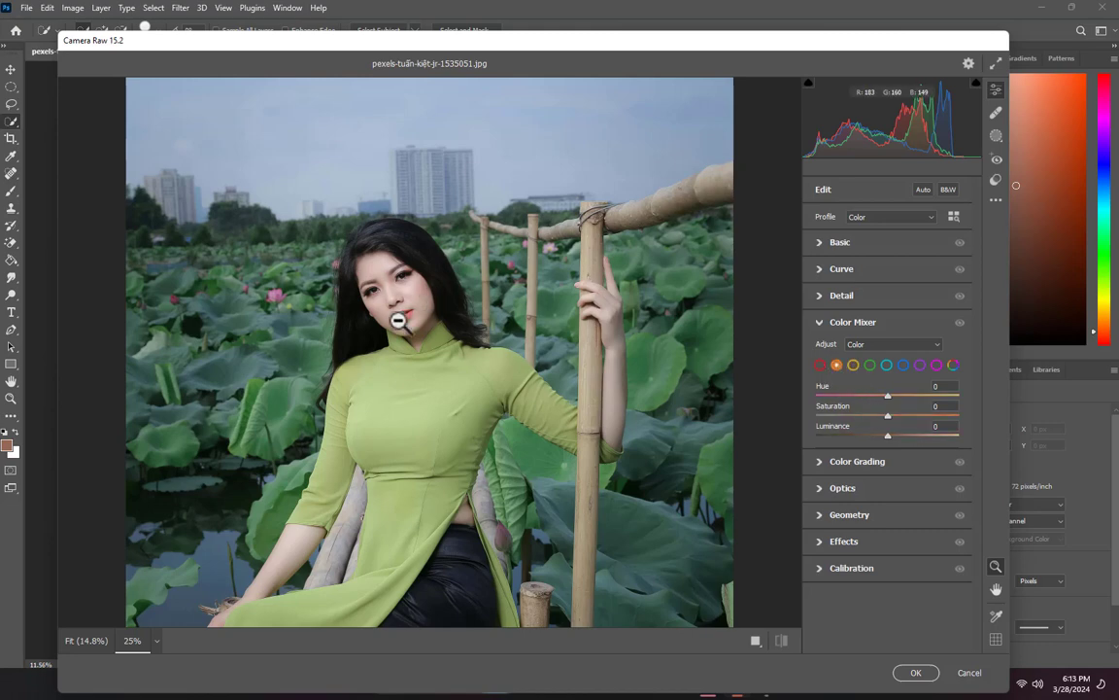
pyautogui.scroll(1, 398, 284)
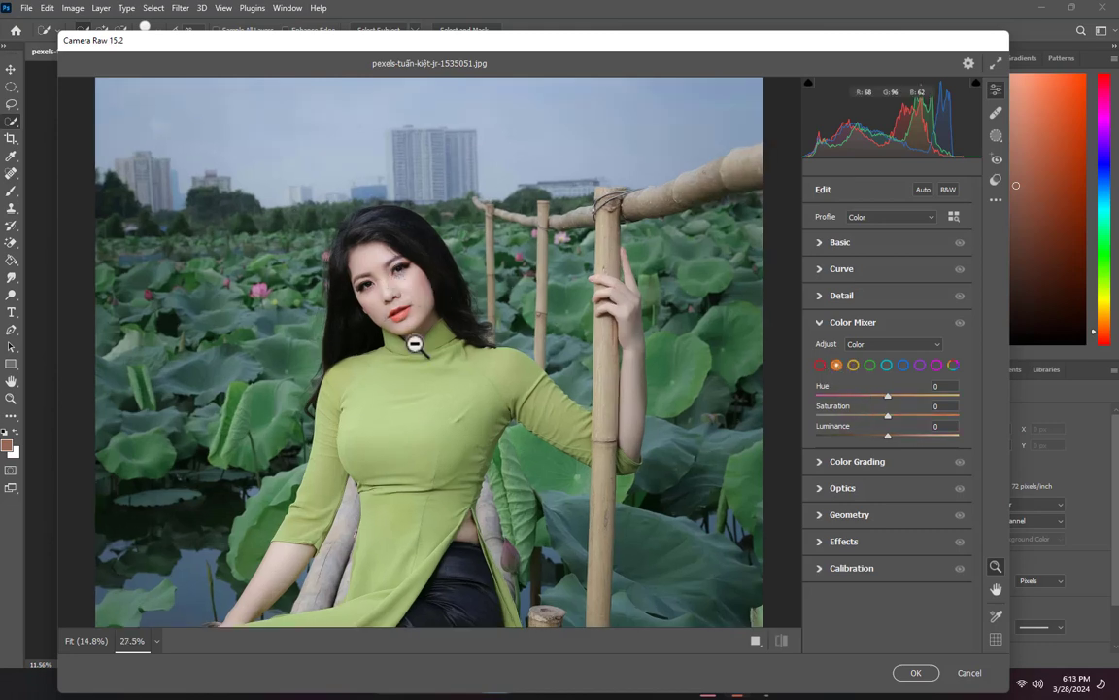
pyautogui.scroll(1, 408, 311)
pyautogui.moveTo(889, 414); pyautogui.dragTo(856, 415)
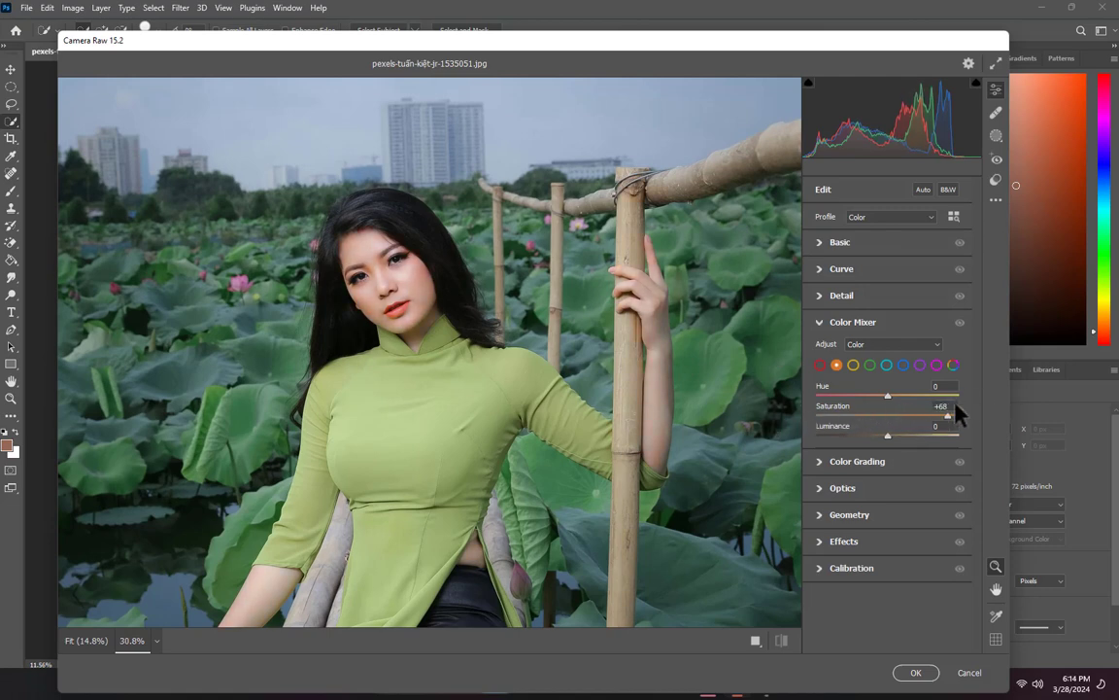
pyautogui.moveTo(957, 408); pyautogui.dragTo(981, 407)
pyautogui.keyDown('alt'); pyautogui.click(513, 295); pyautogui.keyUp('alt')
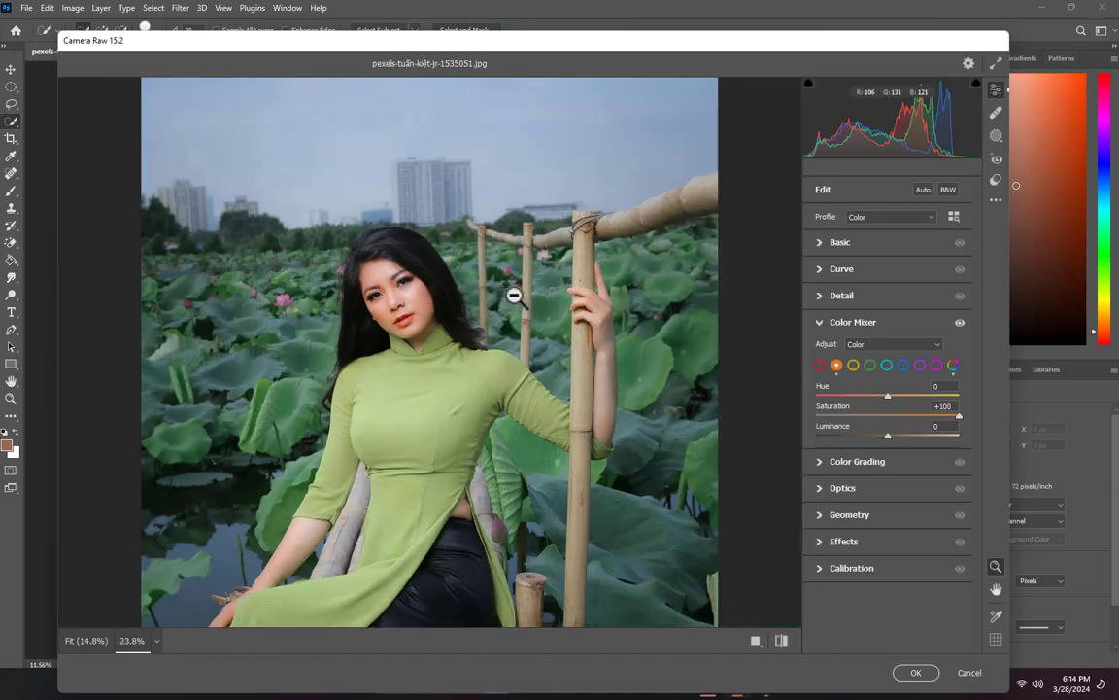
pyautogui.moveTo(516, 358); pyautogui.dragTo(627, 376)
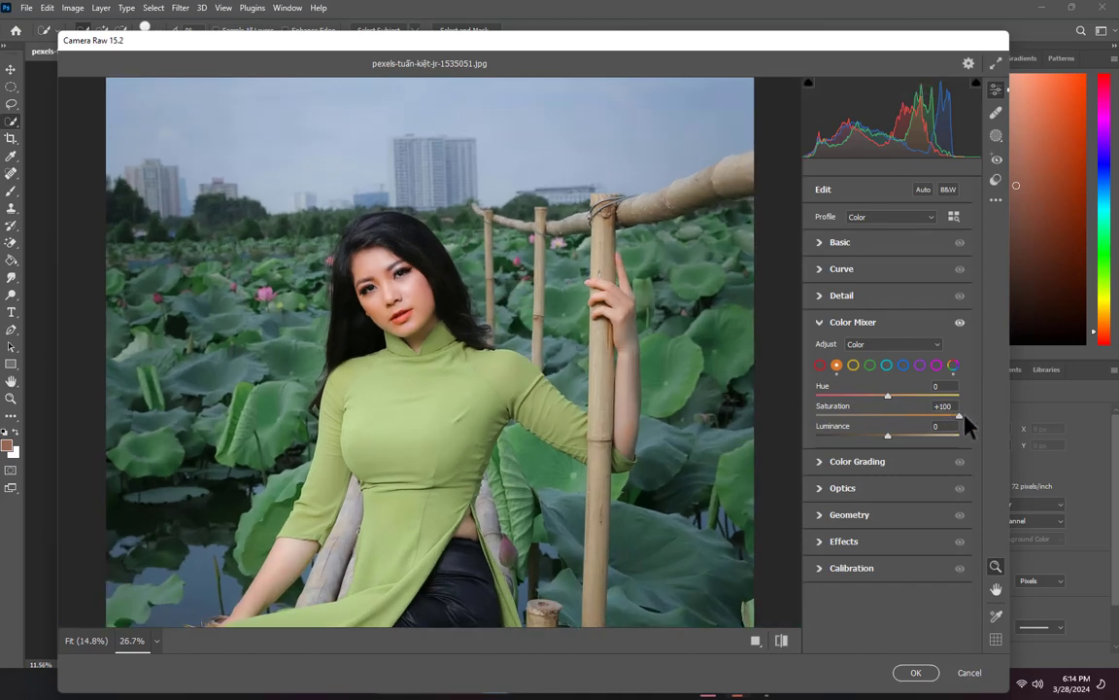
# Set the Basic adjustments to Contrast +54, Shadows +28, Whites -47 and Blacks -31, and compare the result with the original photo
pyautogui.click(838, 243)
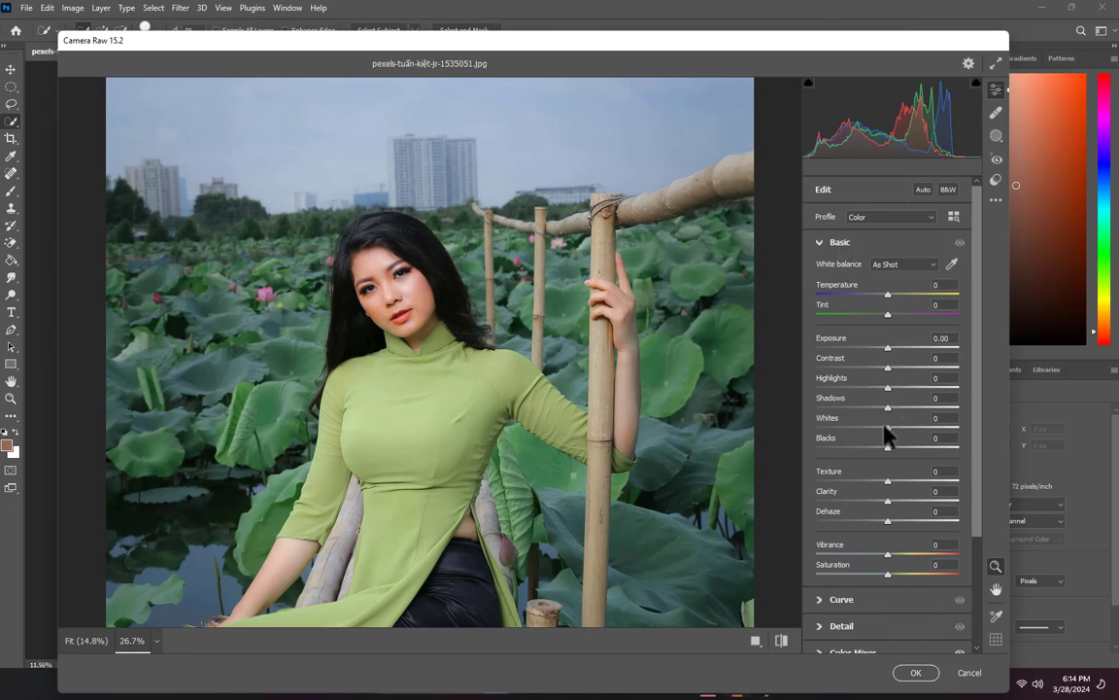
pyautogui.moveTo(884, 439)
pyautogui.mouseDown()
pyautogui.moveTo(847, 439)
pyautogui.moveTo(904, 429)
pyautogui.moveTo(855, 430)
pyautogui.moveTo(882, 449)
pyautogui.moveTo(865, 449)
pyautogui.mouseUp()
pyautogui.moveTo(886, 406); pyautogui.dragTo(930, 370)
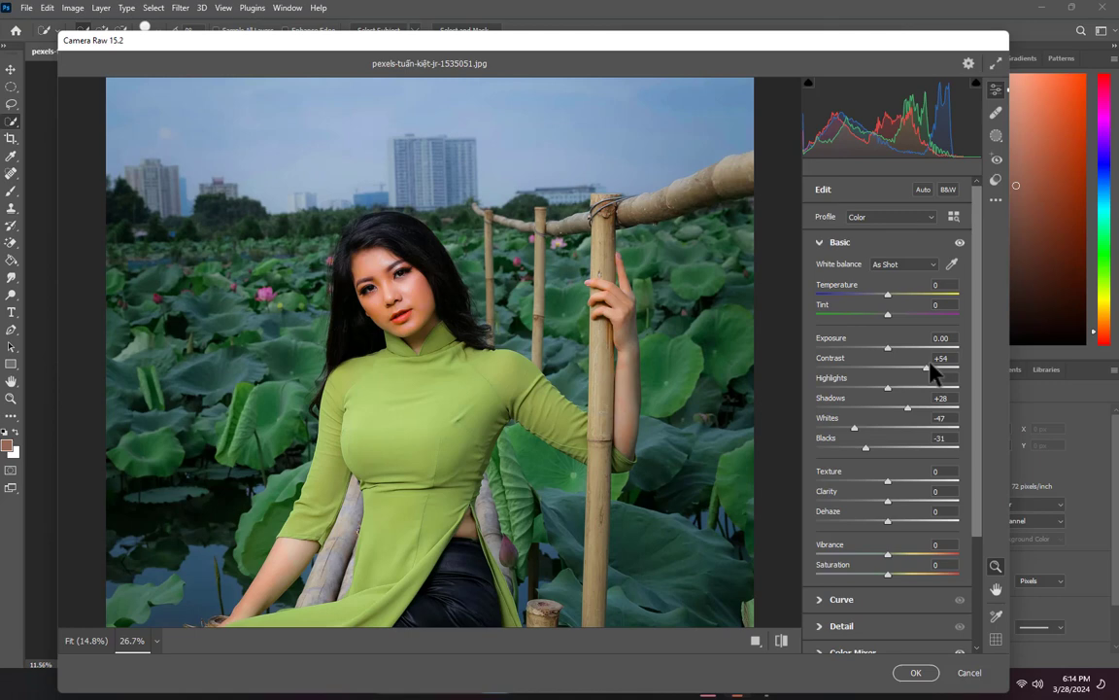
pyautogui.scroll(-5, 544, 290)
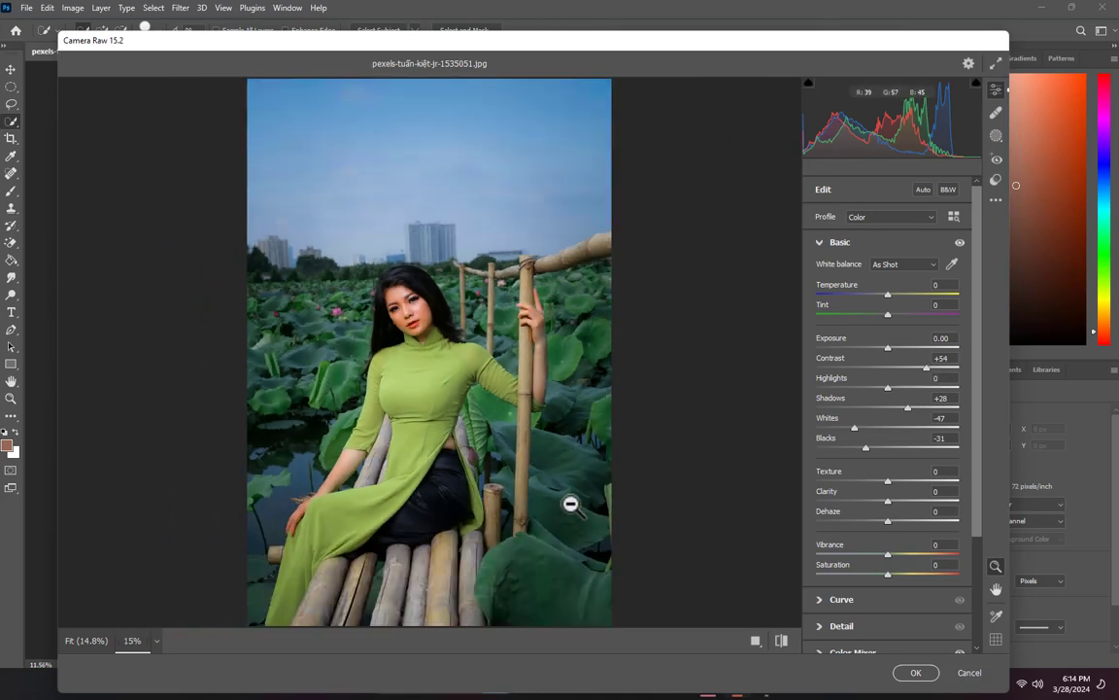
pyautogui.click(787, 642)
pyautogui.click(788, 643)
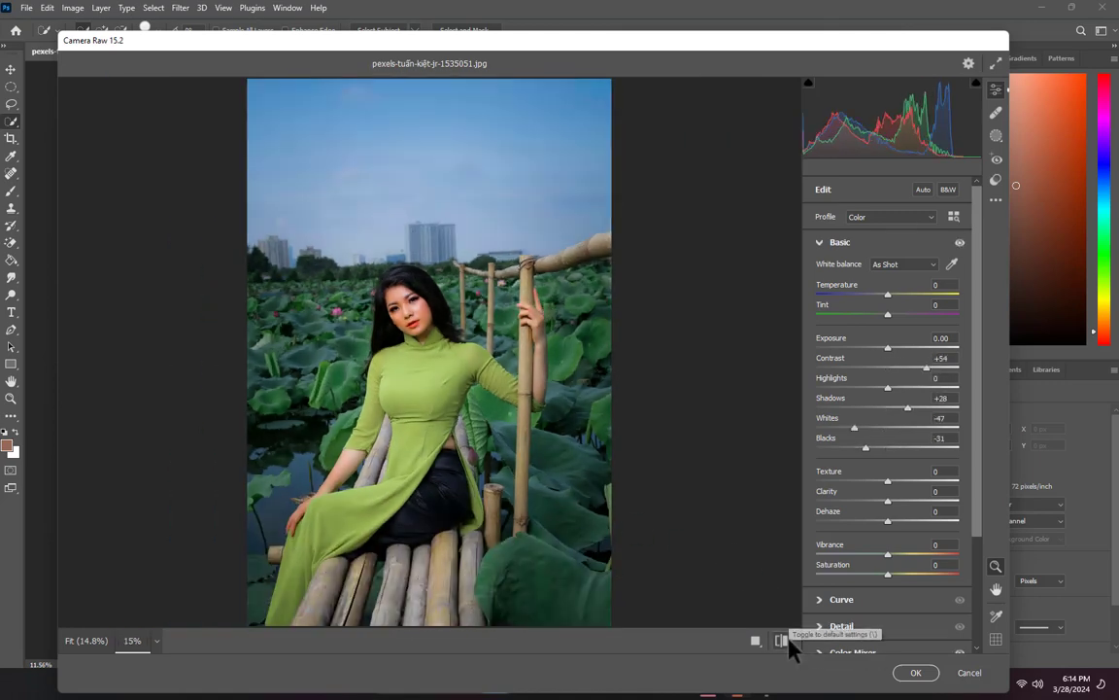
pyautogui.scroll(3, 432, 418)
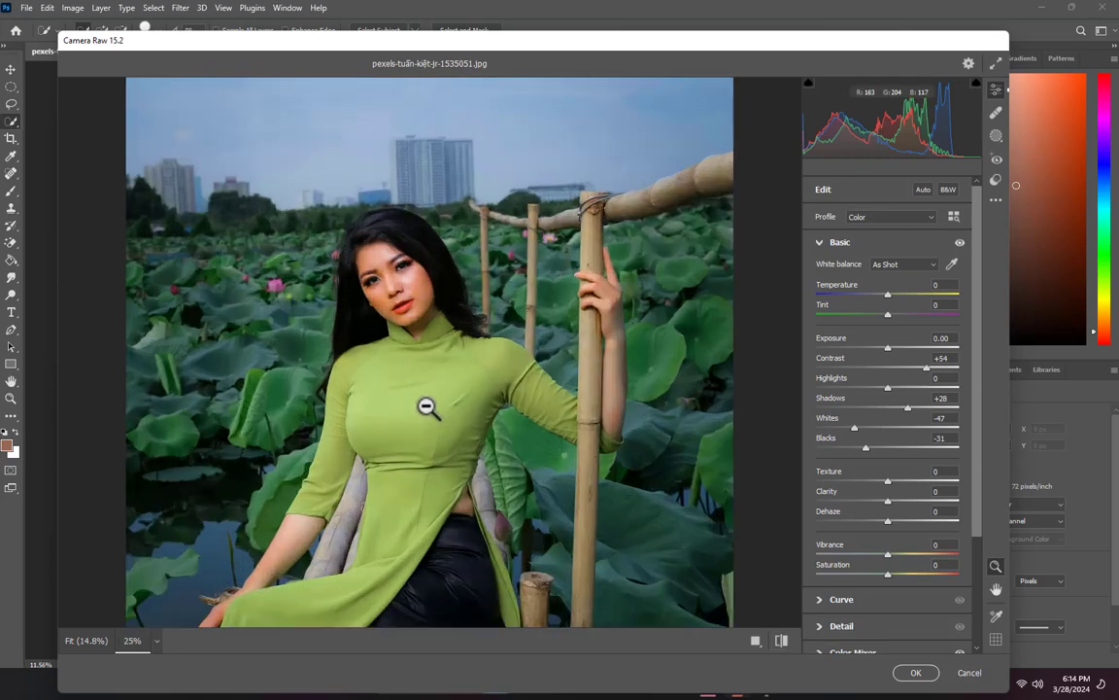
pyautogui.scroll(1, 390, 292)
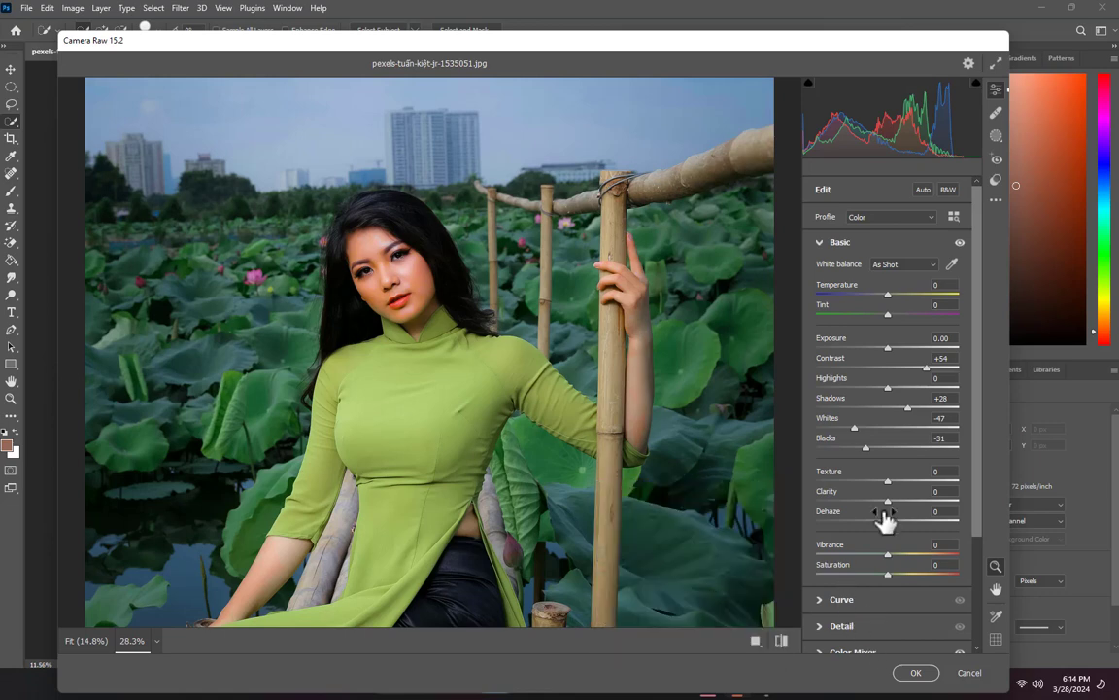
# Set the oranges in the Color Mixer to Luminance -16 and Hue -21, and compare with the original photo
pyautogui.scroll(-2, 862, 618)
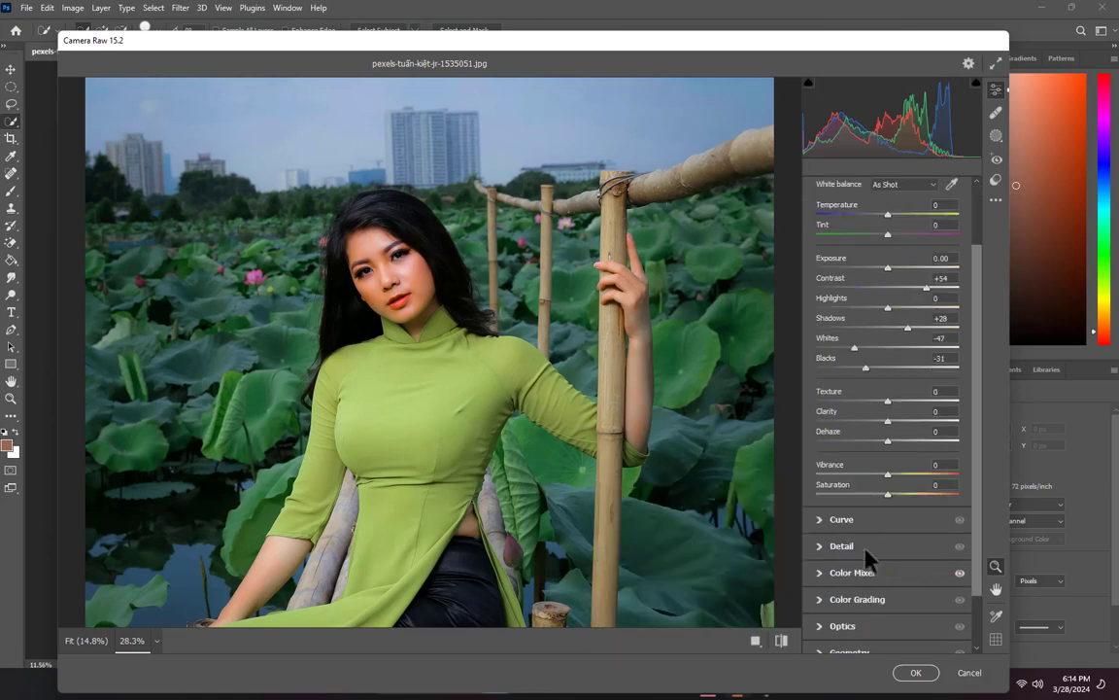
pyautogui.click(852, 573)
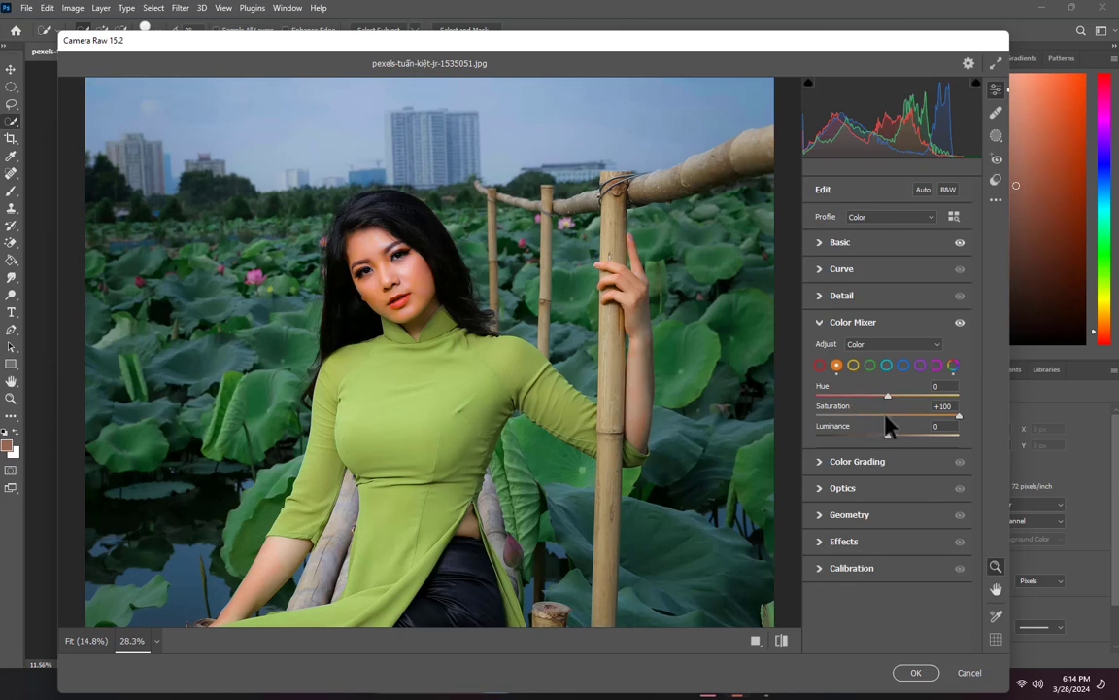
pyautogui.moveTo(886, 433)
pyautogui.mouseDown()
pyautogui.moveTo(866, 436)
pyautogui.moveTo(878, 442)
pyautogui.mouseUp()
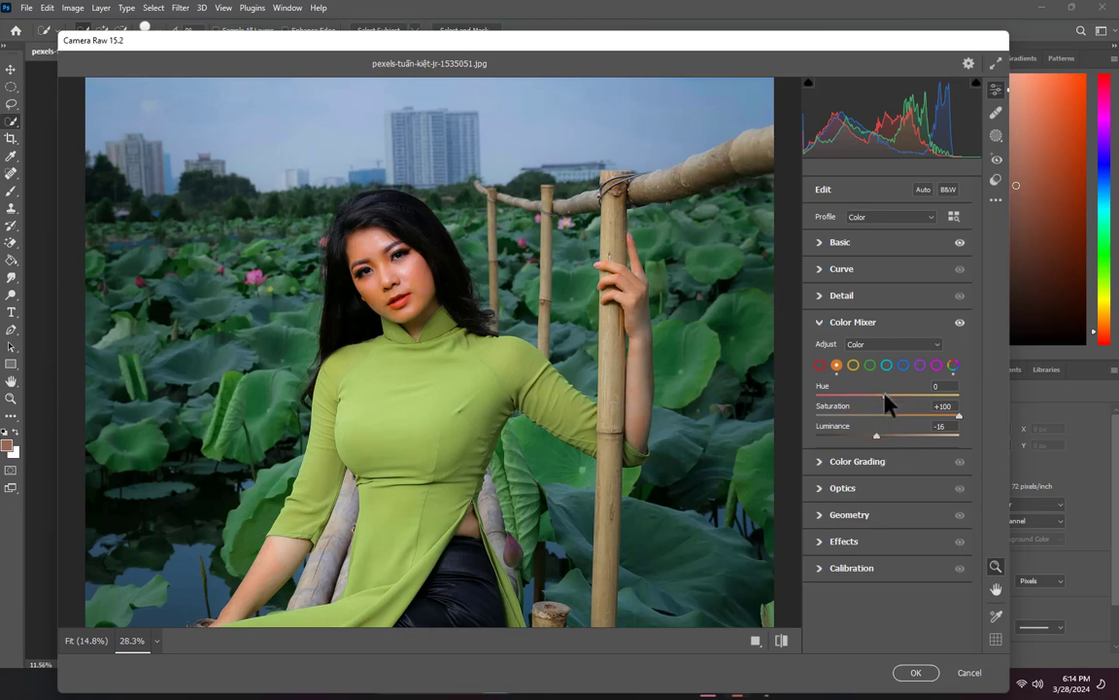
pyautogui.moveTo(887, 399); pyautogui.dragTo(873, 398)
pyautogui.click(781, 642)
pyautogui.click(782, 642)
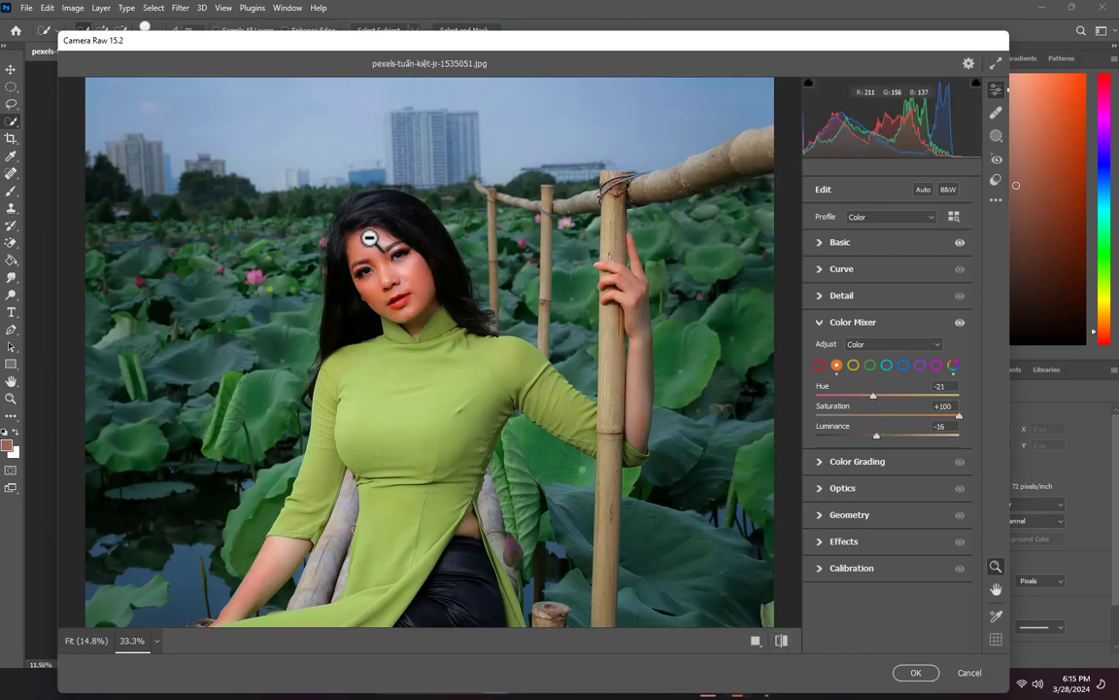
# Examine the adjusted skin tones on the woman's face and hand up close and in the wider frame
pyautogui.click(374, 241)
pyautogui.click(376, 243)
pyautogui.click(376, 243)
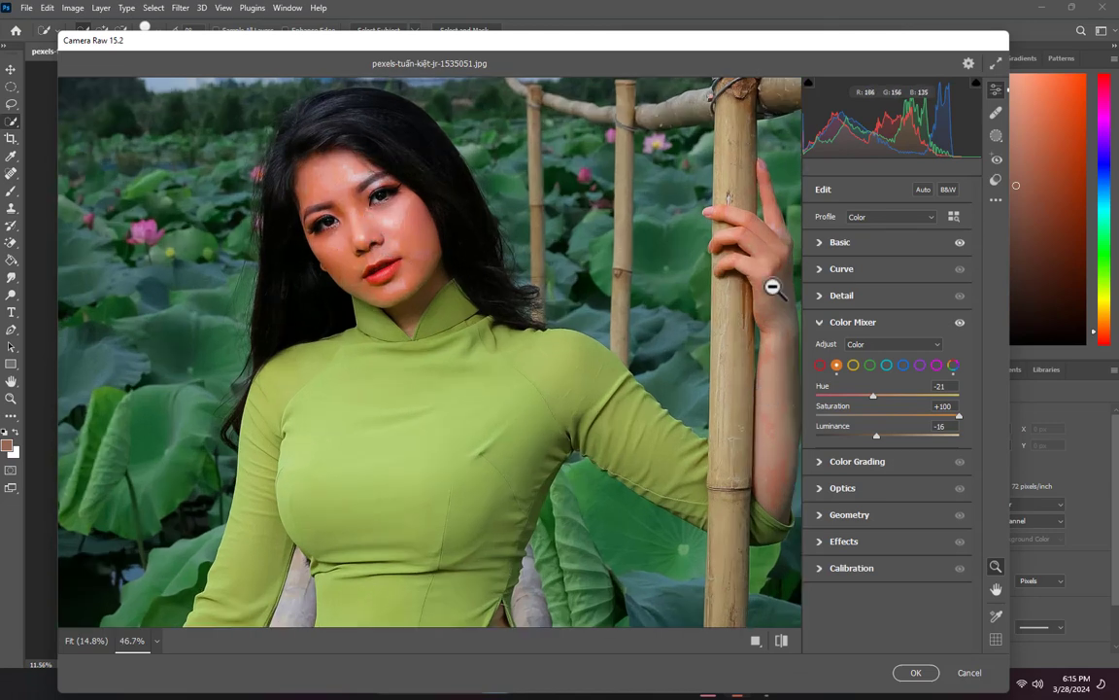
pyautogui.keyDown('alt'); pyautogui.click(542, 277); pyautogui.keyUp('alt')
pyautogui.keyDown('alt'); pyautogui.click(543, 277); pyautogui.keyUp('alt')
pyautogui.keyDown('alt'); pyautogui.click(540, 277); pyautogui.keyUp('alt')
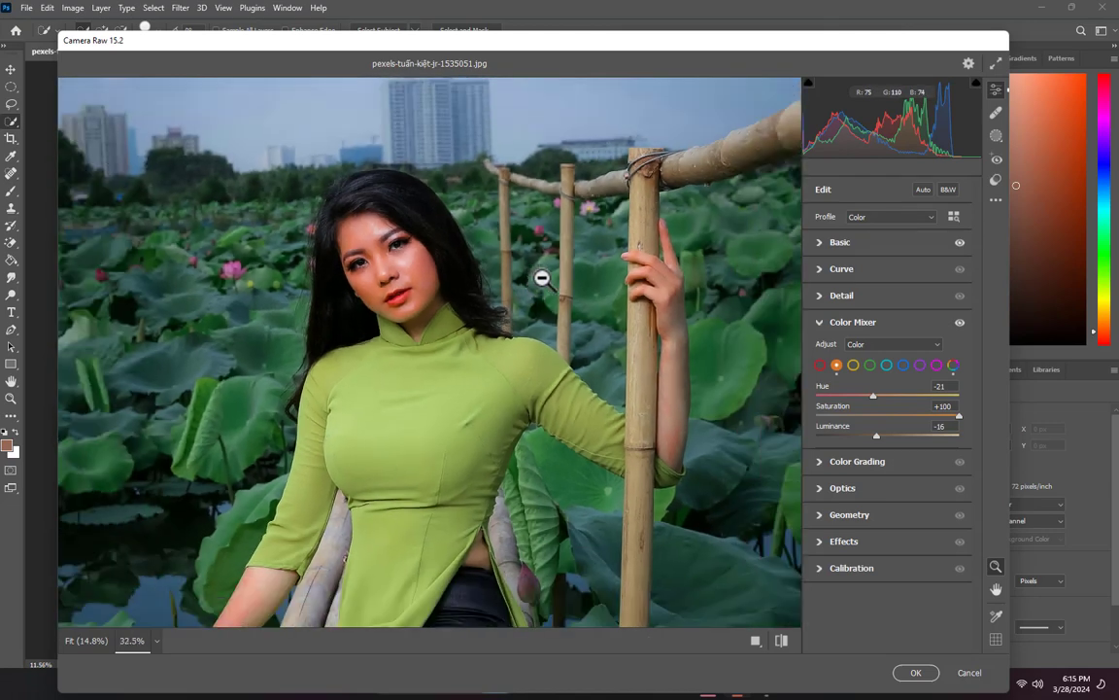
pyautogui.keyDown('alt'); pyautogui.click(533, 277); pyautogui.keyUp('alt')
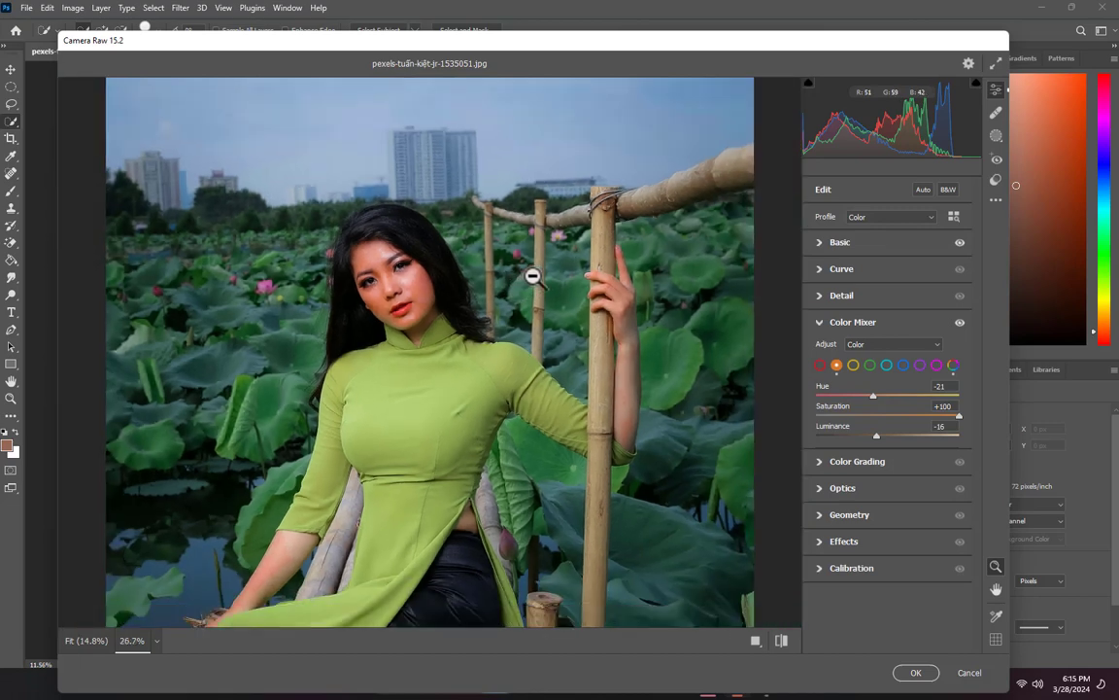
pyautogui.keyDown('alt'); pyautogui.click(475, 263); pyautogui.keyUp('alt')
pyautogui.click(393, 301)
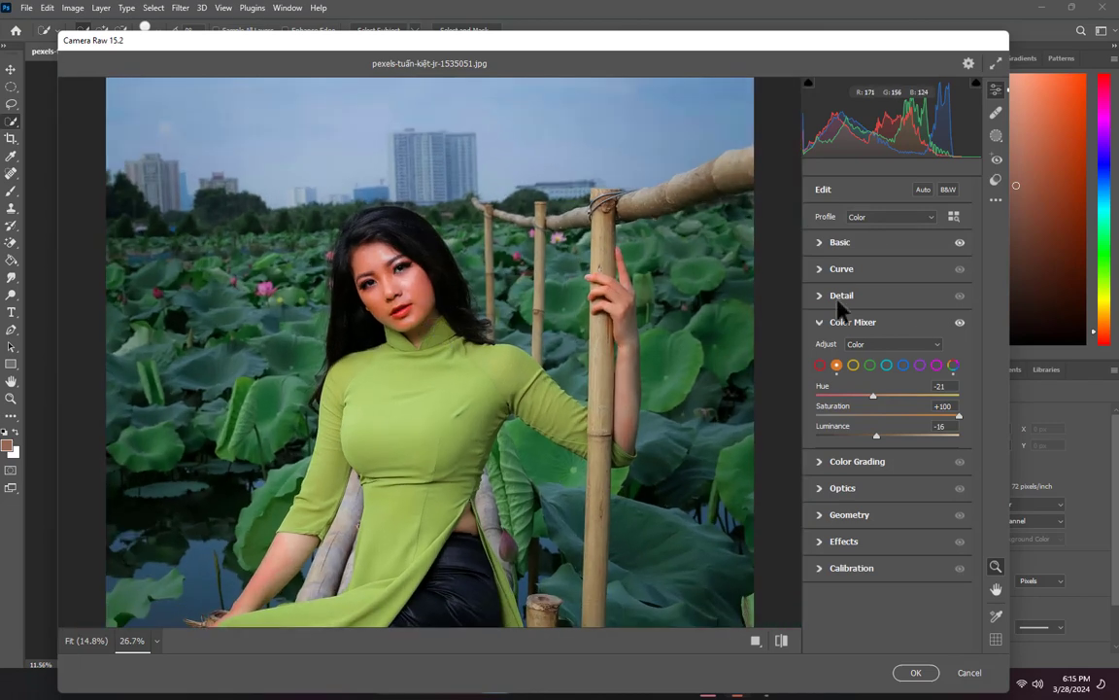
# Set the greens in the Color Mixer to Saturation +59 and Hue -100, and check the dress and leaves
pyautogui.click(870, 365)
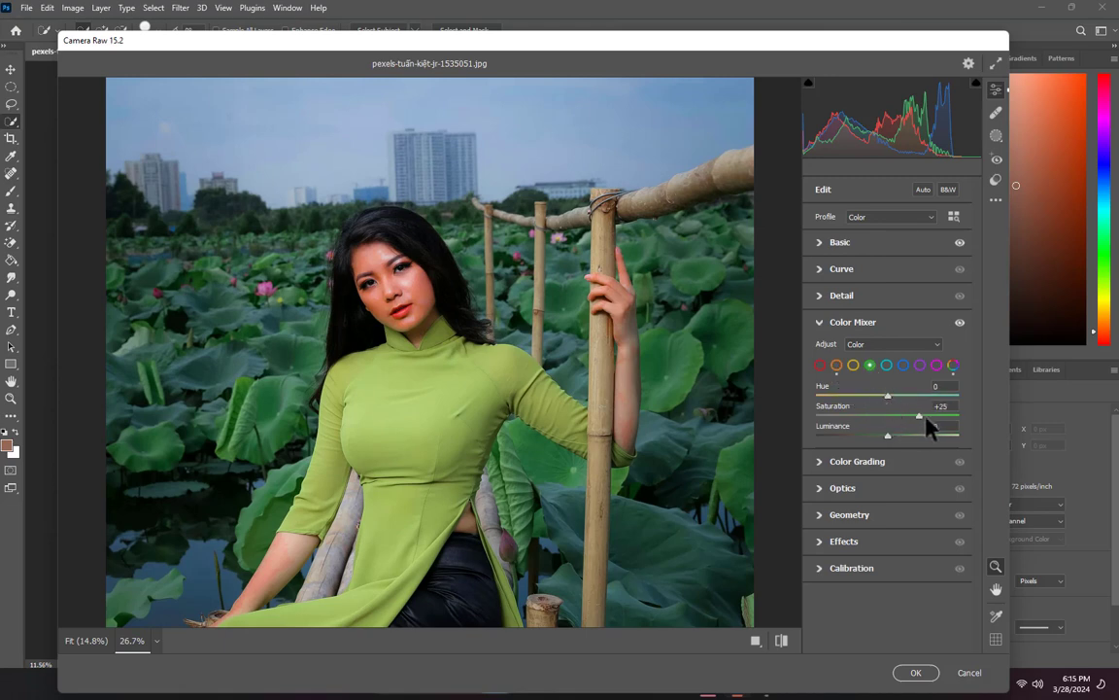
pyautogui.moveTo(928, 427); pyautogui.dragTo(807, 391)
pyautogui.keyDown('alt'); pyautogui.click(408, 277); pyautogui.keyUp('alt')
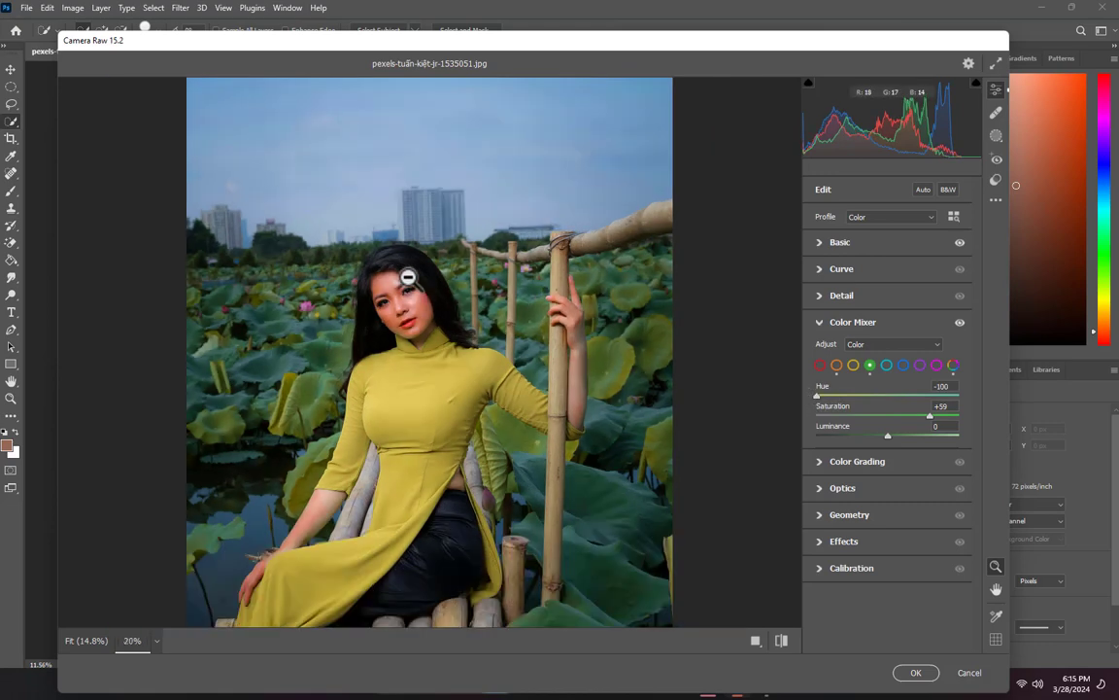
pyautogui.keyDown('alt'); pyautogui.click(408, 277); pyautogui.keyUp('alt')
pyautogui.keyDown('alt'); pyautogui.click(408, 276); pyautogui.keyUp('alt')
pyautogui.click(375, 381)
pyautogui.click(376, 383)
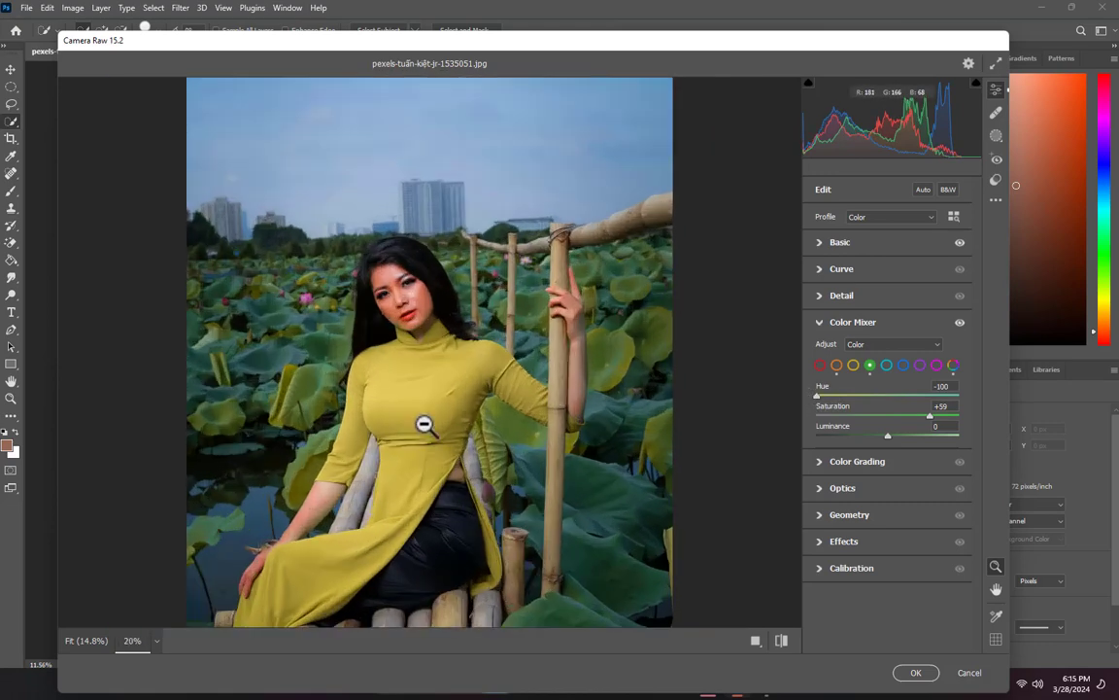
# Compare the edit with the original photo and refine the greens to Hue -89 and Luminance -23
pyautogui.click(780, 641)
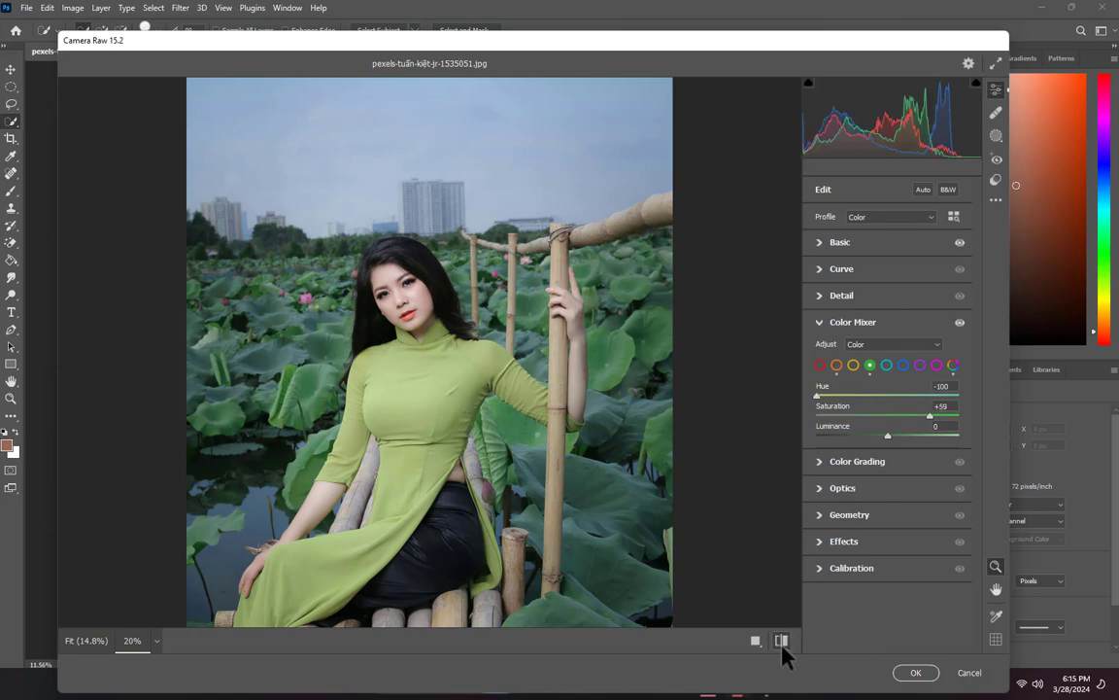
pyautogui.click(780, 642)
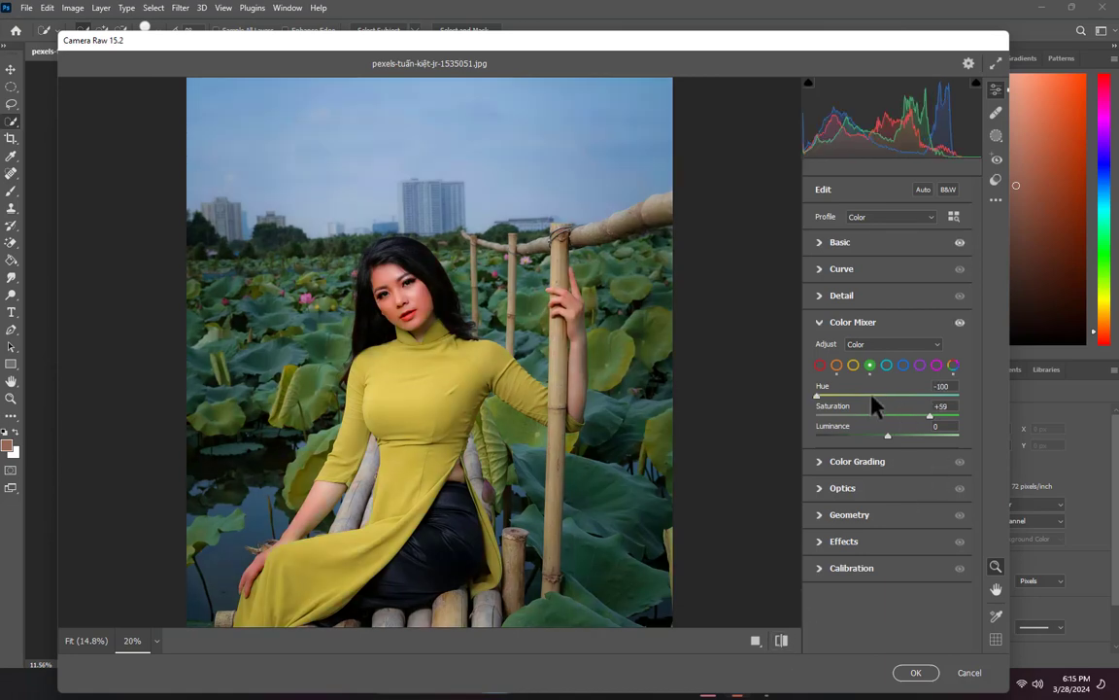
pyautogui.moveTo(874, 396); pyautogui.dragTo(824, 397)
pyautogui.moveTo(890, 434)
pyautogui.mouseDown()
pyautogui.moveTo(872, 435)
pyautogui.moveTo(873, 446)
pyautogui.mouseUp()
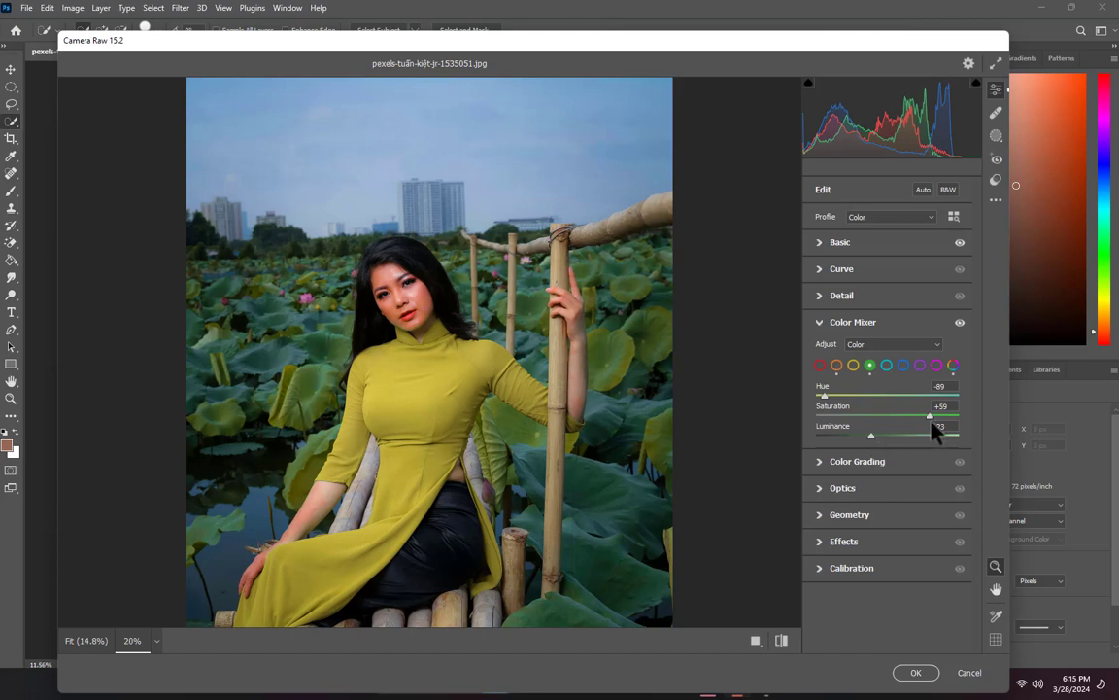
# Raise the greens' Saturation to +90 in the Color Mixer and compare the result with the original photo
pyautogui.moveTo(947, 425); pyautogui.dragTo(957, 424)
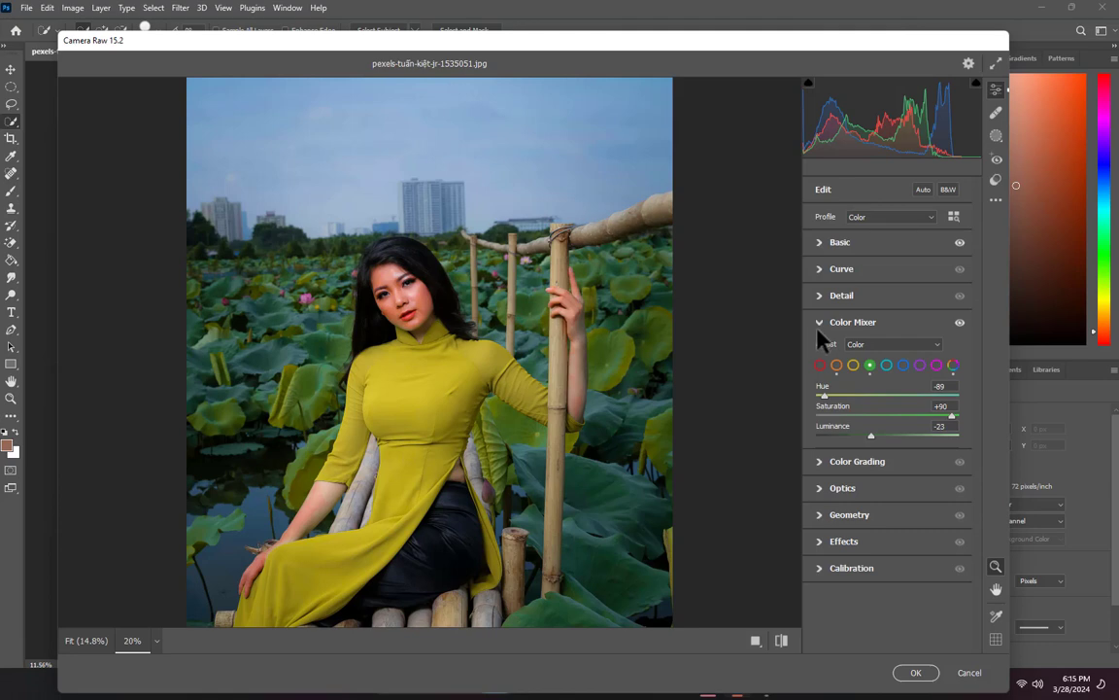
pyautogui.click(781, 641)
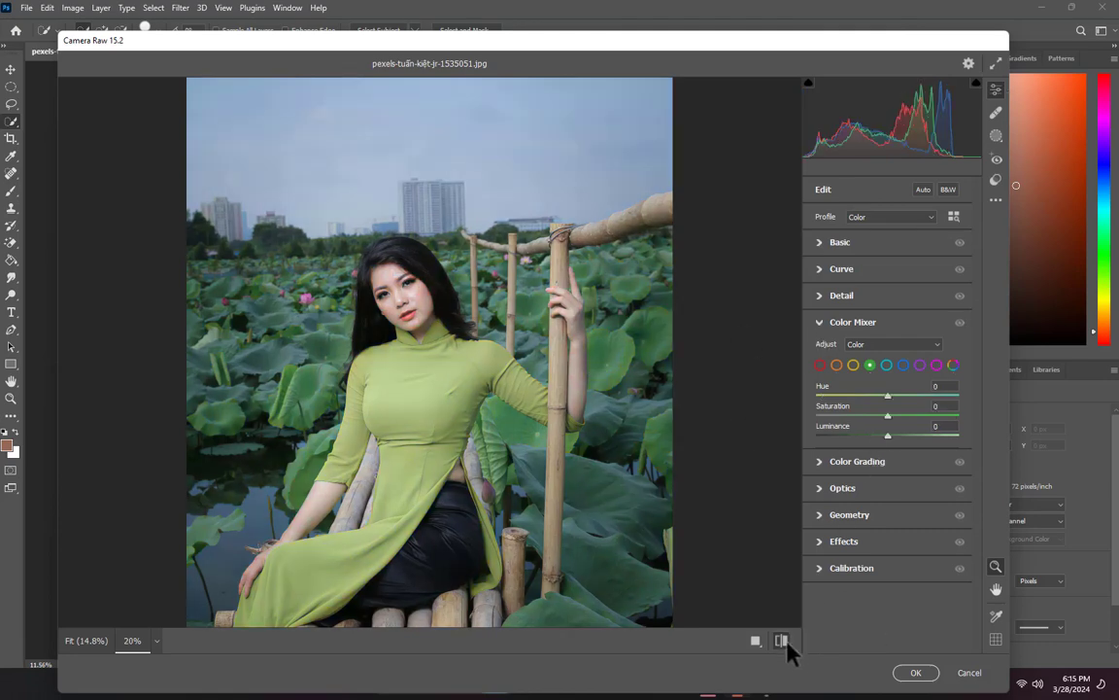
pyautogui.click(781, 641)
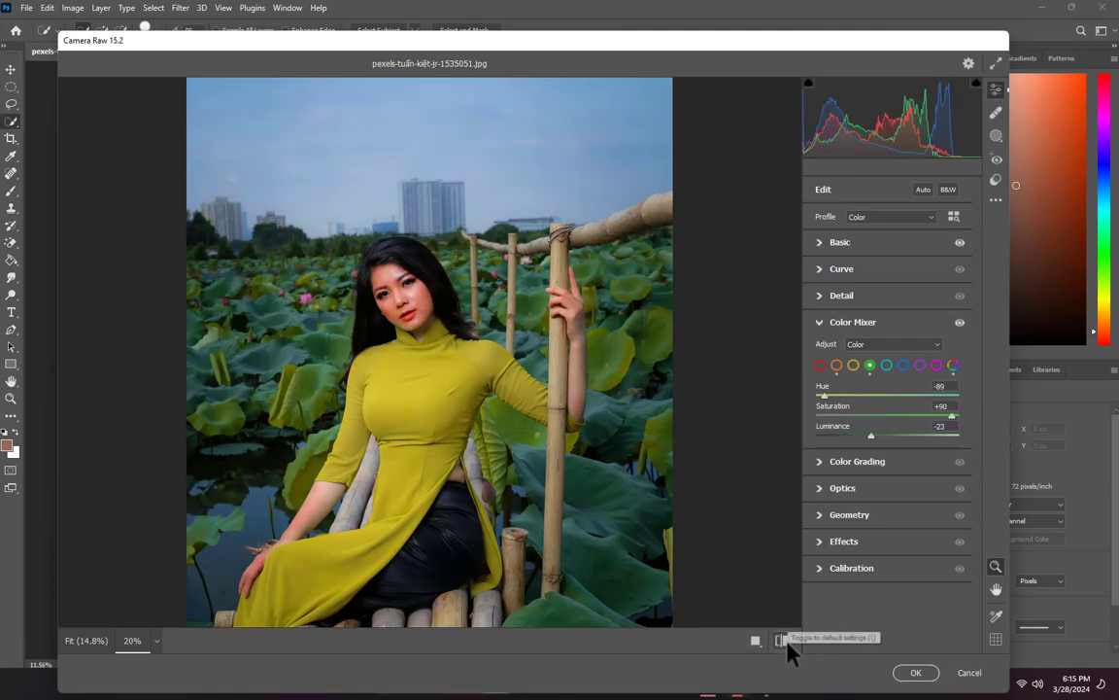
# Set the blues in the Color Mixer to Hue +41, Saturation +72 and Luminance +12, and check the whole image against the original
pyautogui.click(903, 366)
pyautogui.moveTo(891, 395); pyautogui.dragTo(899, 436)
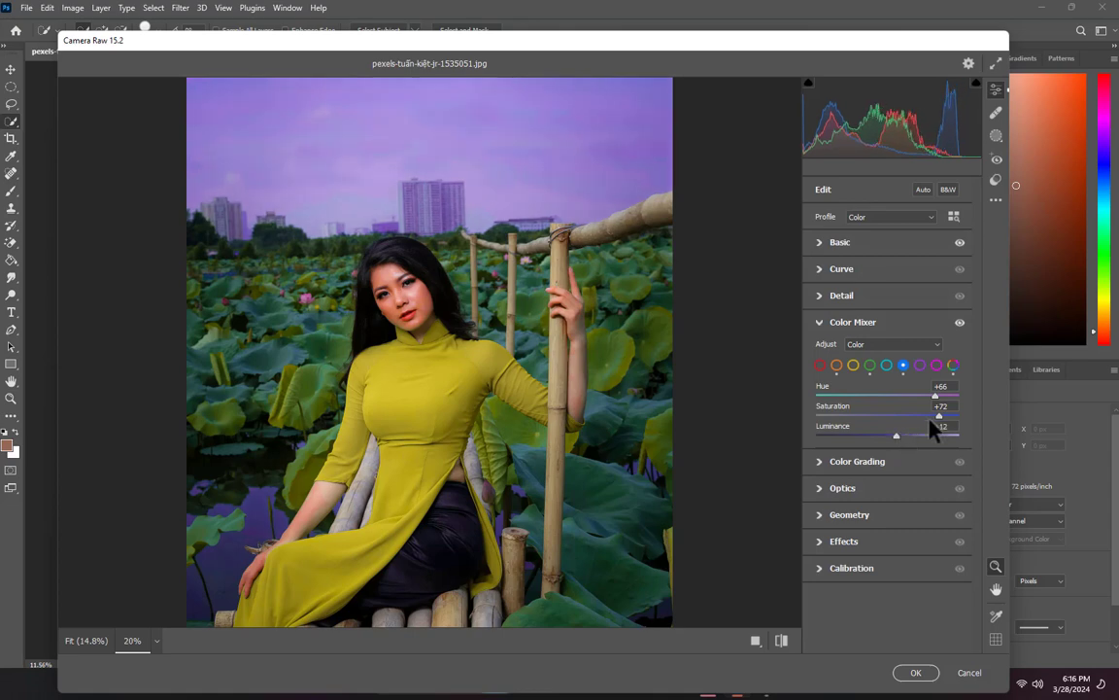
pyautogui.moveTo(934, 395); pyautogui.dragTo(917, 396)
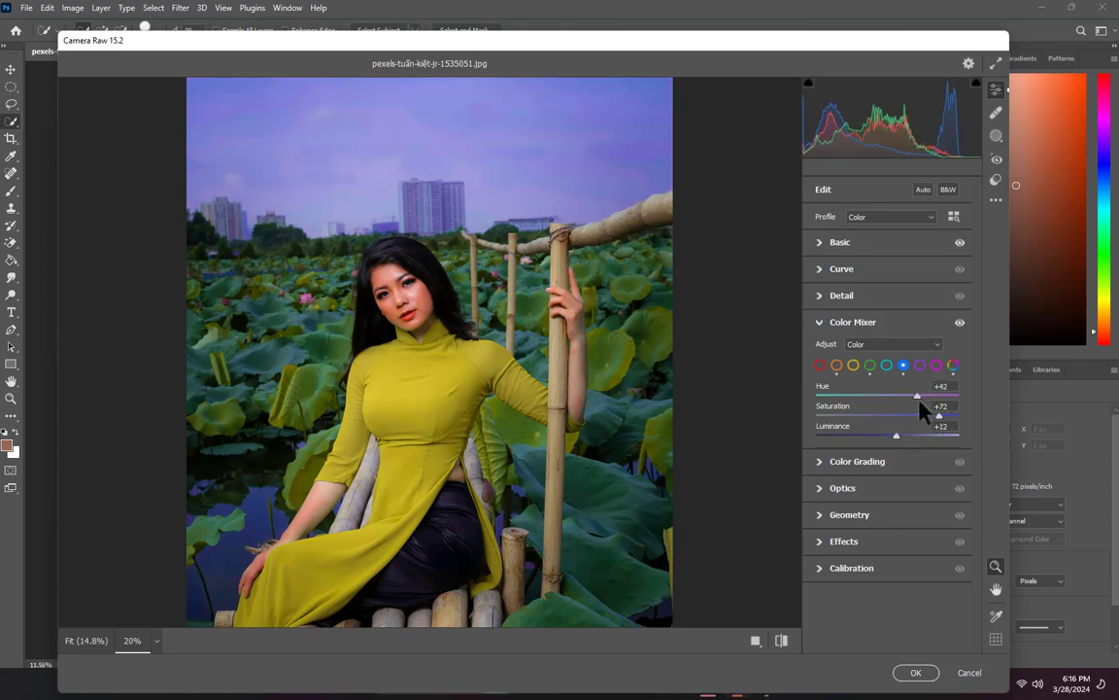
pyautogui.keyDown('alt'); pyautogui.click(534, 397); pyautogui.keyUp('alt')
pyautogui.keyDown('alt'); pyautogui.click(535, 385); pyautogui.keyUp('alt')
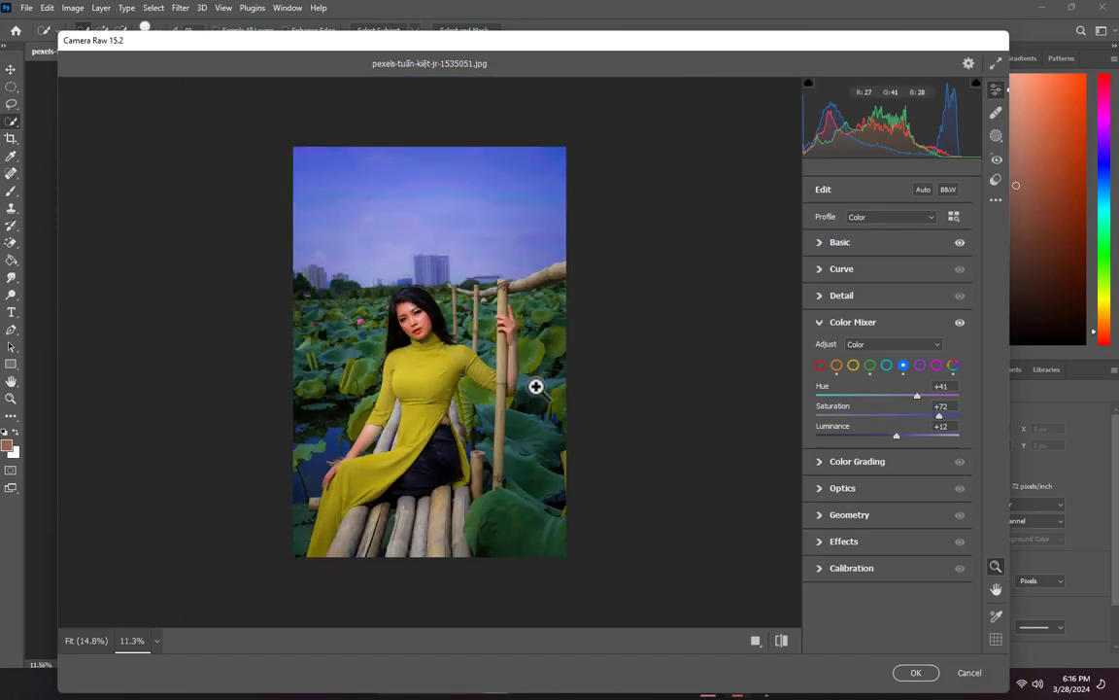
pyautogui.click(781, 641)
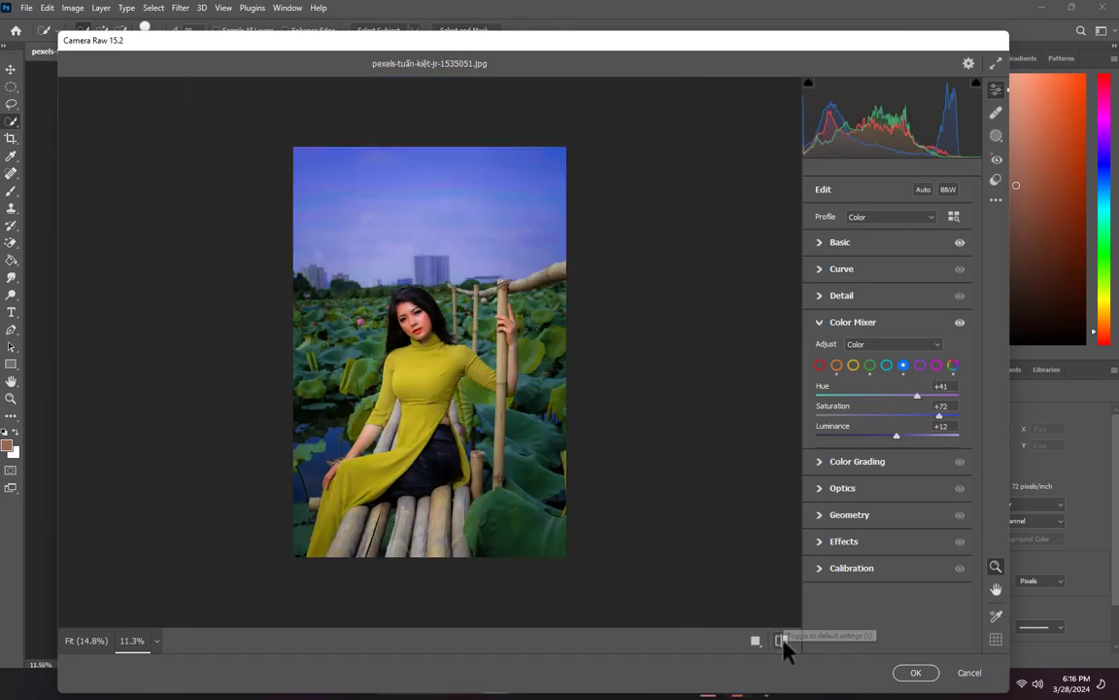
# Inspect the graded portrait up close and apply the Camera Raw adjustments to the photo
pyautogui.scroll(3, 447, 437)
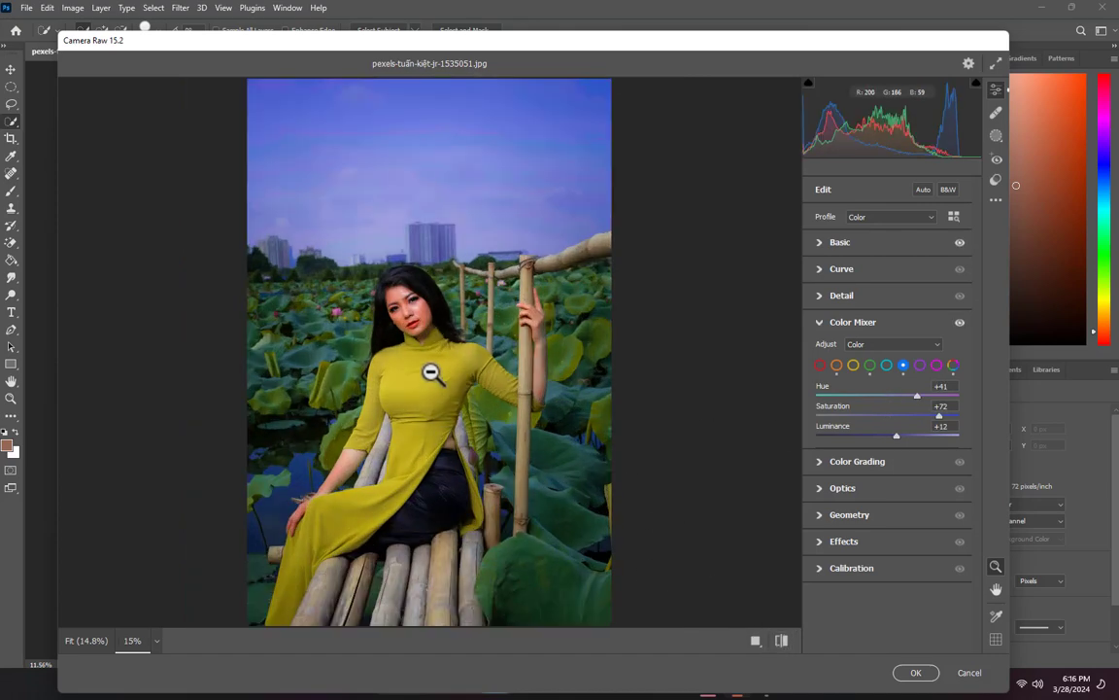
pyautogui.scroll(2, 419, 353)
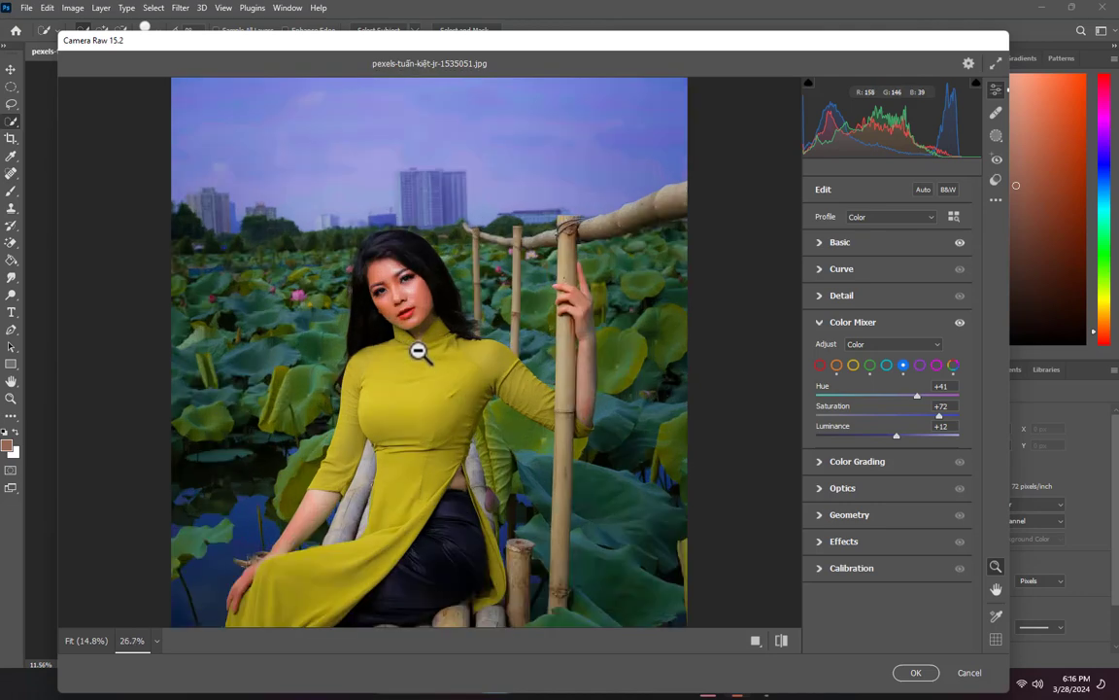
pyautogui.scroll(2, 419, 352)
pyautogui.scroll(-3, 447, 316)
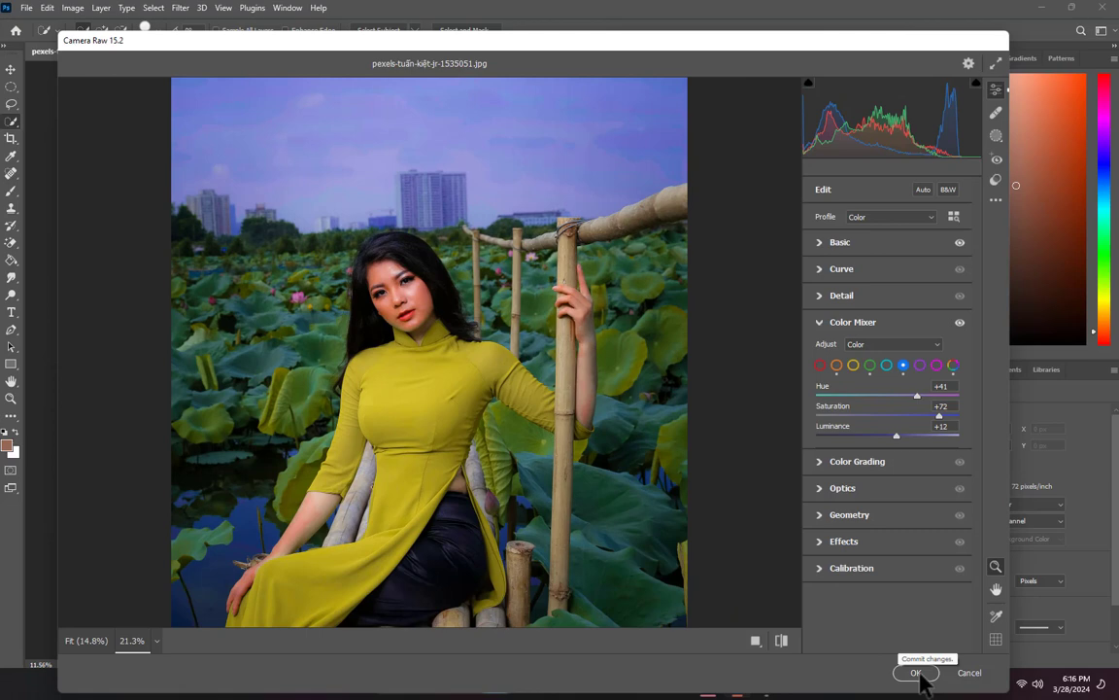
pyautogui.click(916, 672)
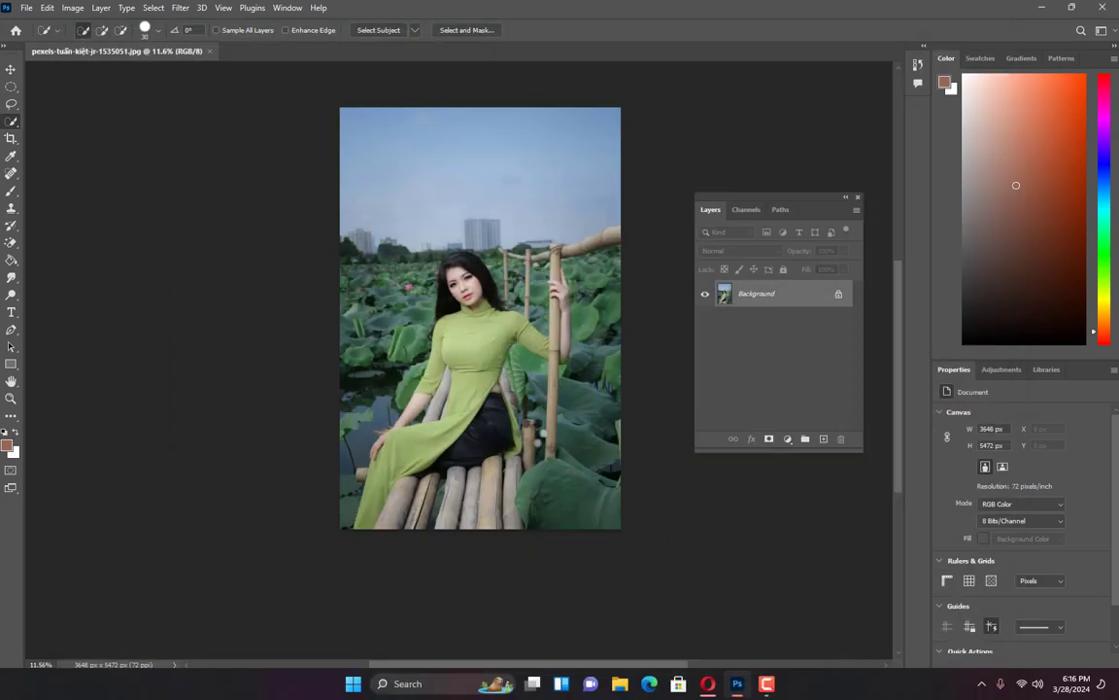
# Sample the pinkish skin tone just above the woman's brows with the Eyedropper as the foreground color
pyautogui.scroll(7, 525, 362)
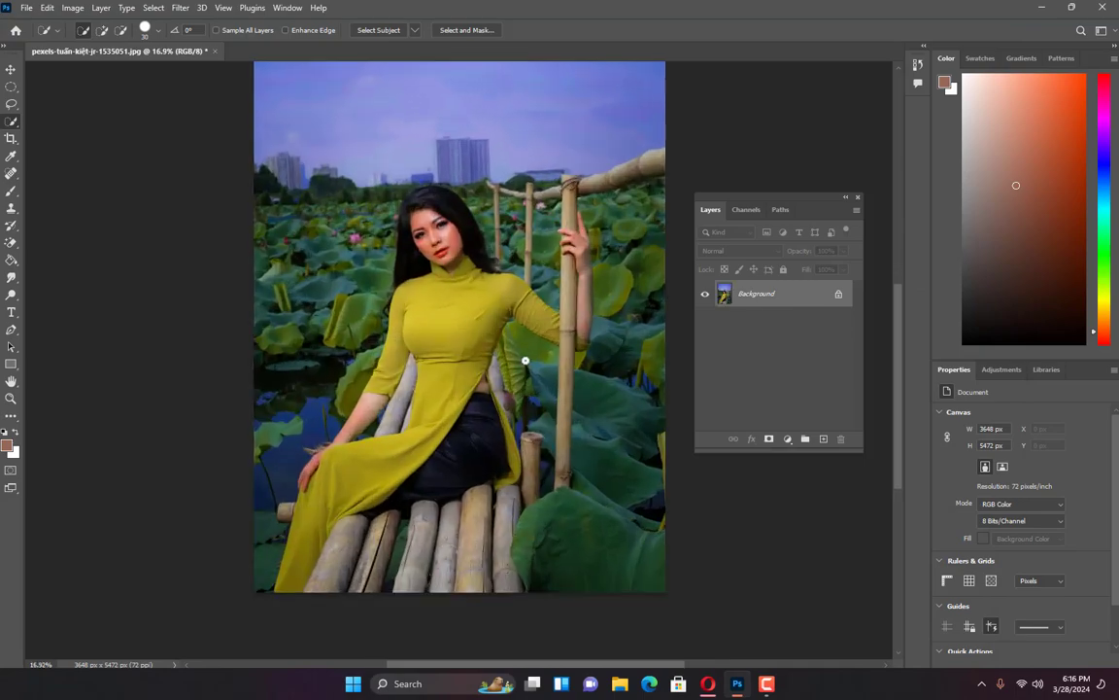
pyautogui.scroll(-4, 324, 242)
pyautogui.scroll(10, 374, 196)
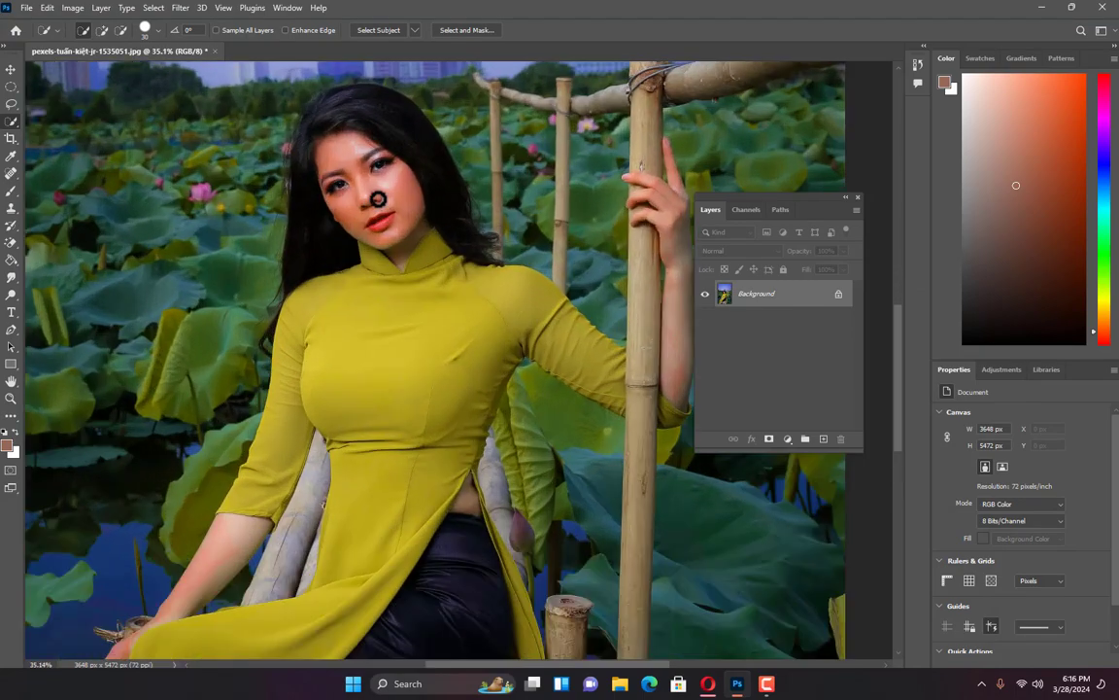
pyautogui.scroll(-3, 384, 197)
pyautogui.scroll(6, 369, 170)
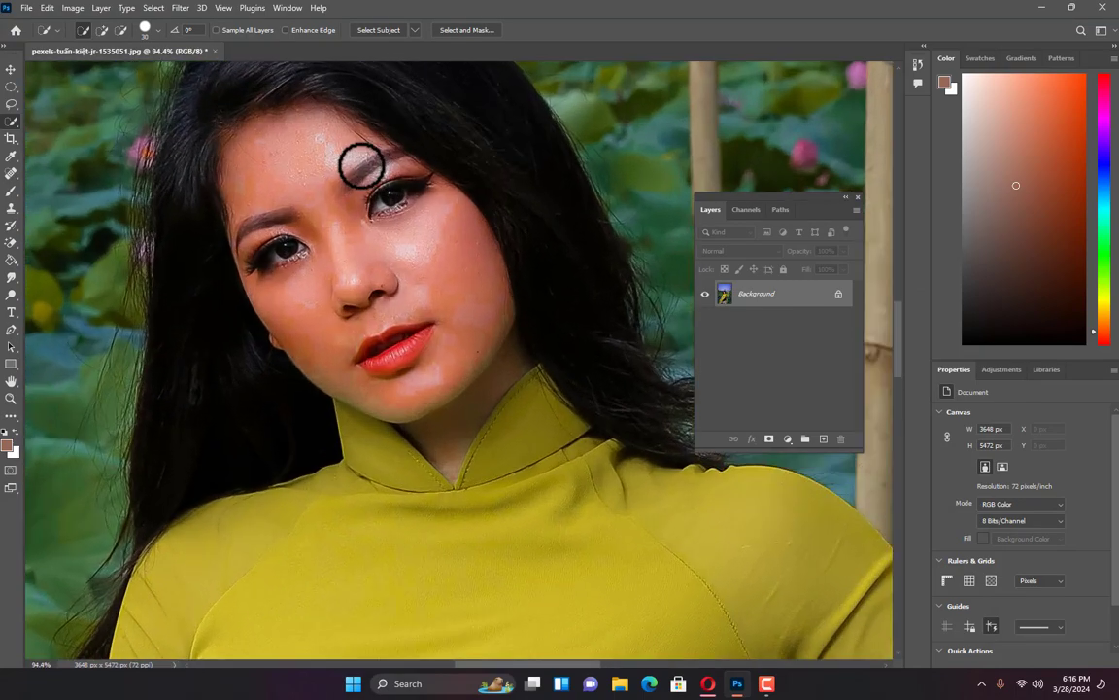
pyautogui.scroll(1, 501, 311)
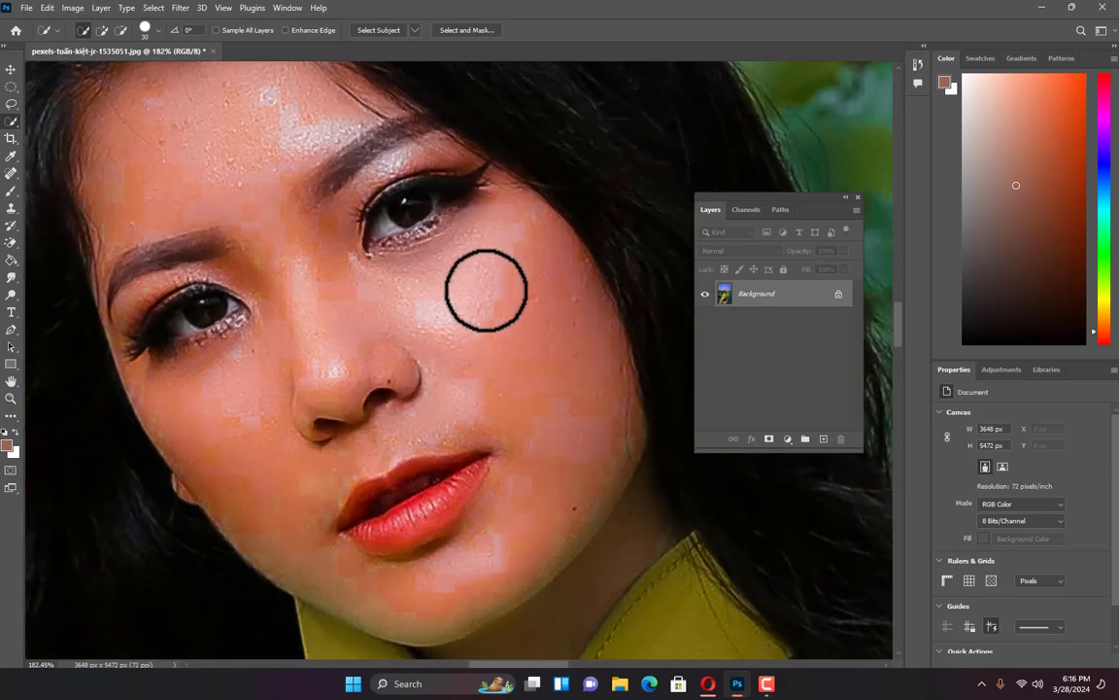
pyautogui.click(11, 159)
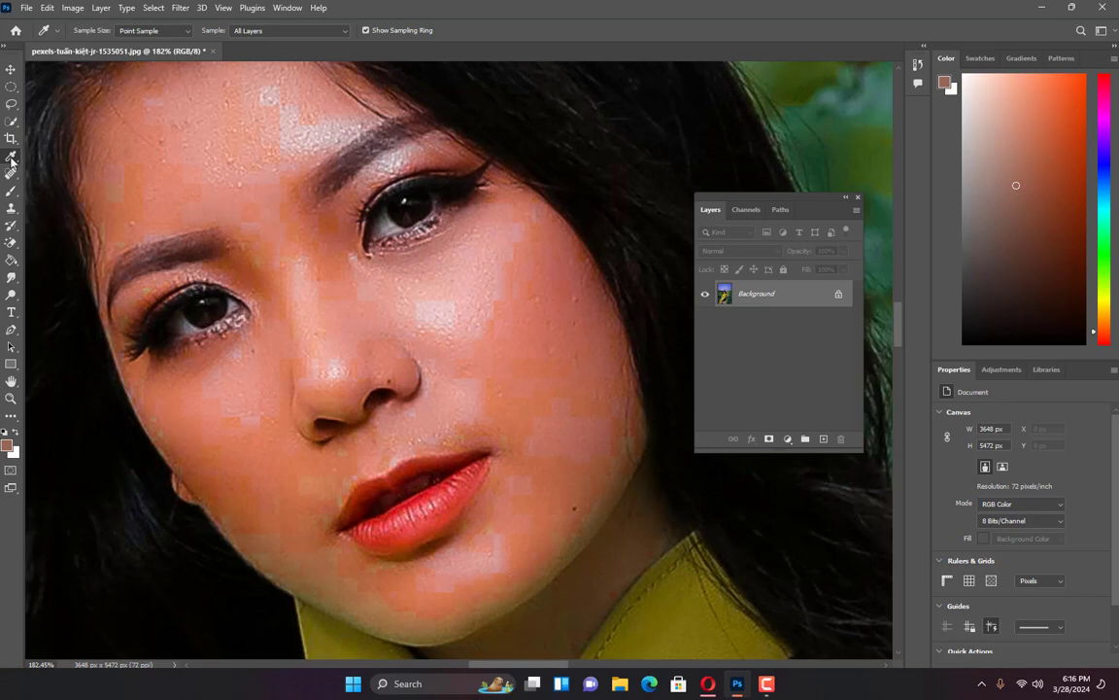
pyautogui.rightClick(12, 157)
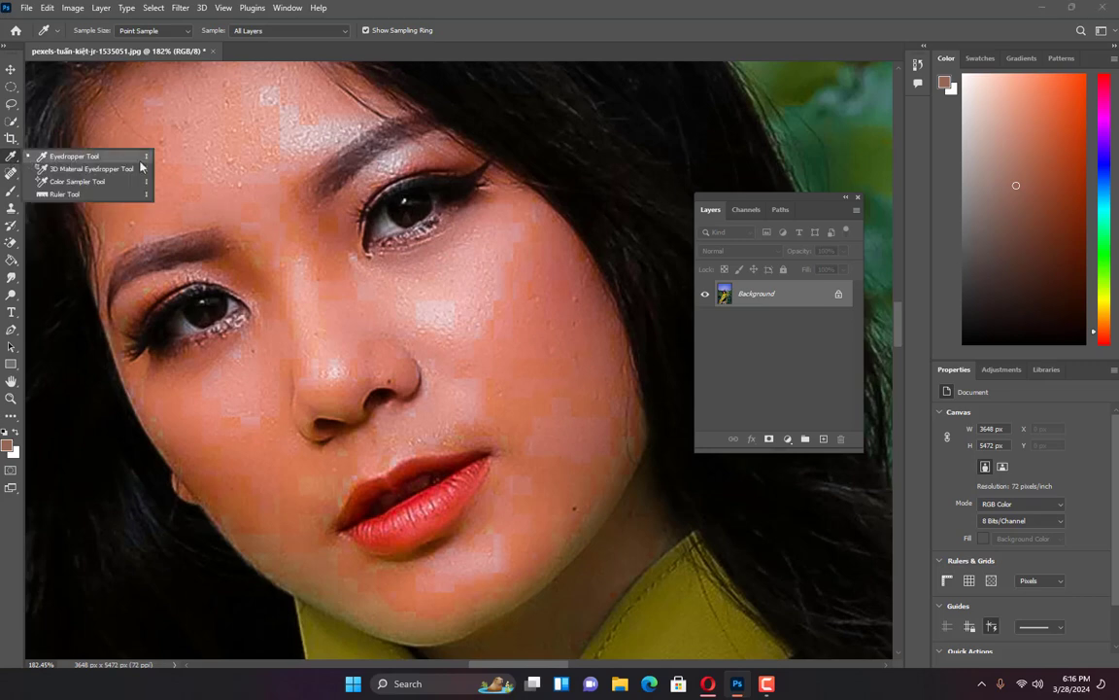
pyautogui.hotkey('shift', 'i')
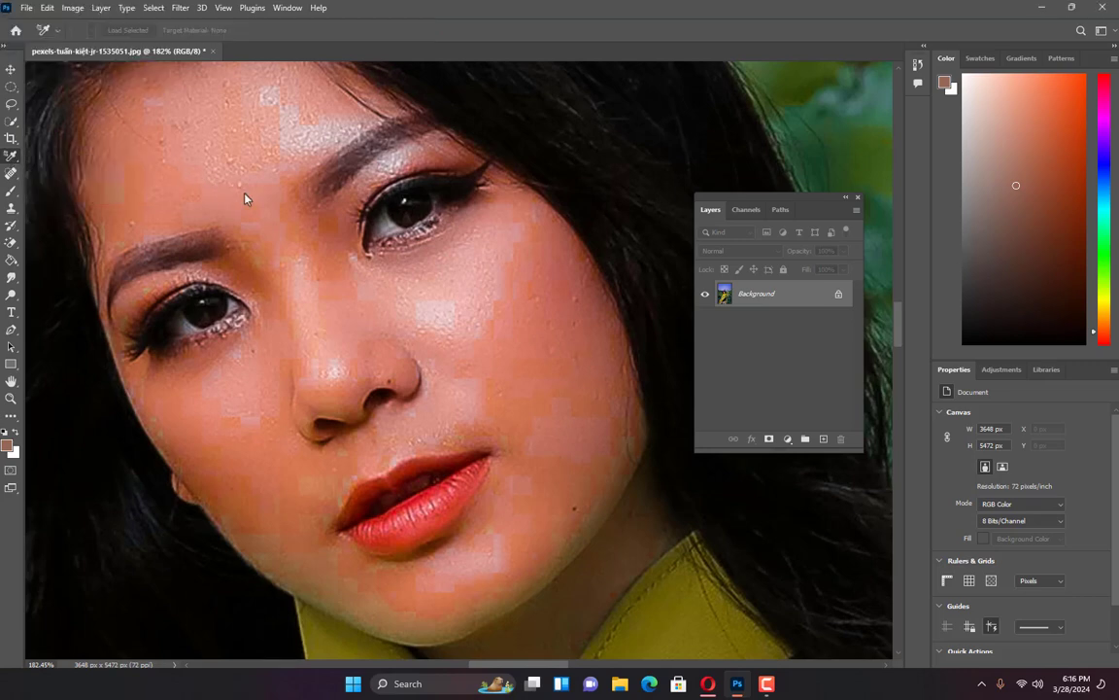
pyautogui.rightClick(12, 156)
pyautogui.click(74, 156)
pyautogui.click(266, 202)
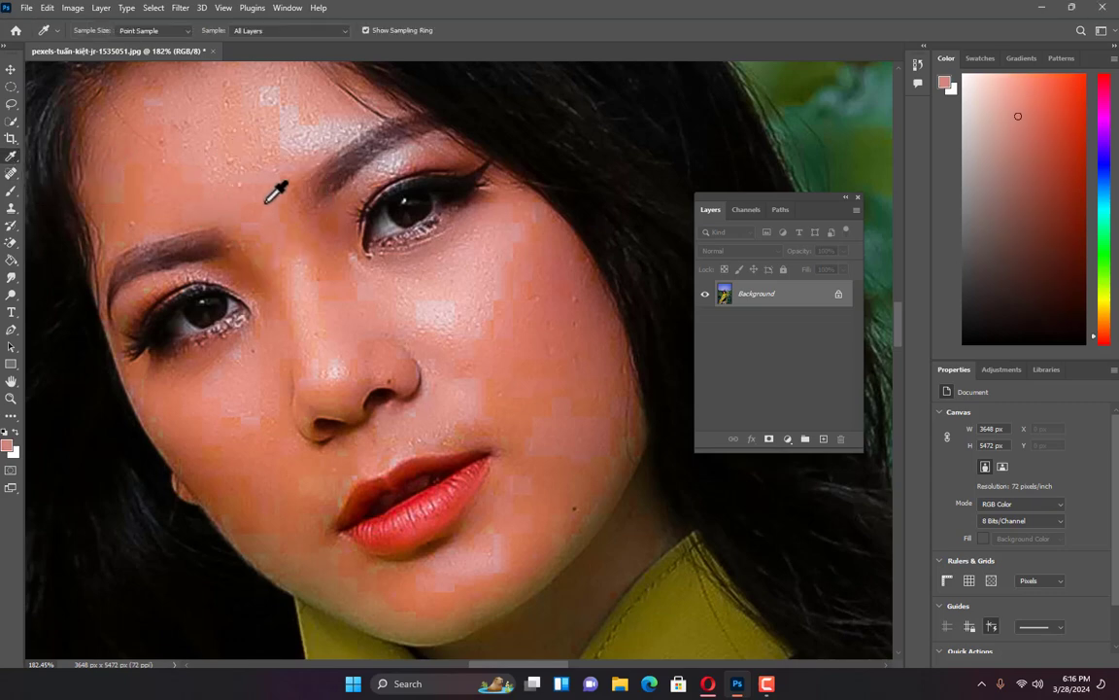
# Paint over the blotchy orange skin on the forehead, nose, cheeks and jaw with the Color Replacement Tool, using a 90 px brush
pyautogui.click(10, 194)
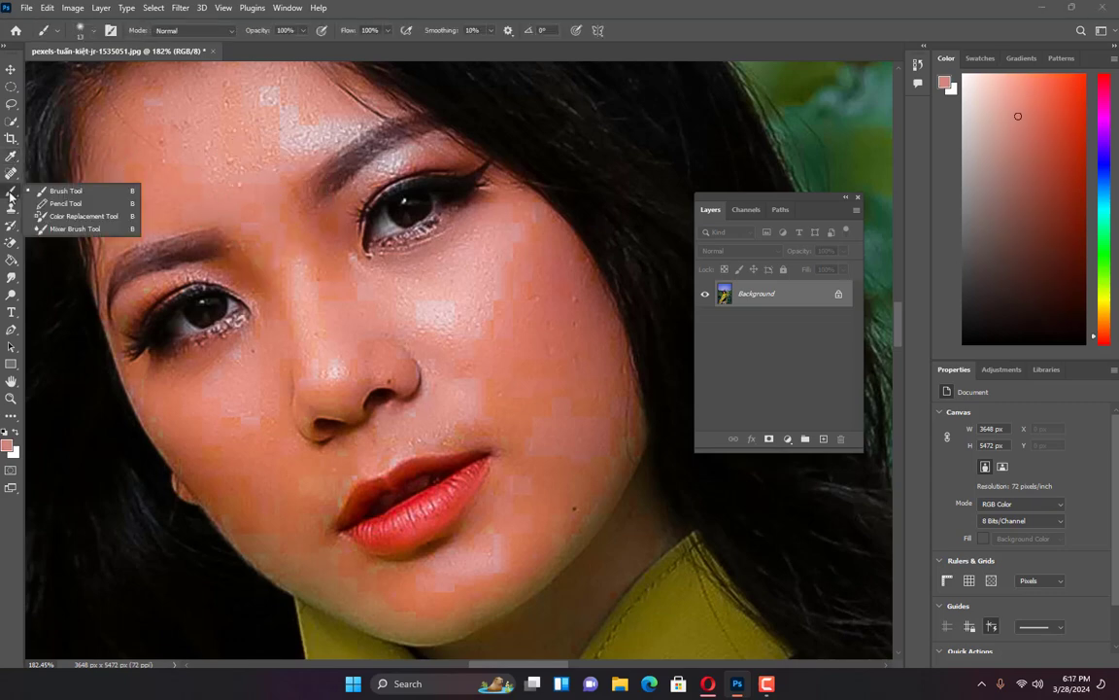
pyautogui.click(78, 215)
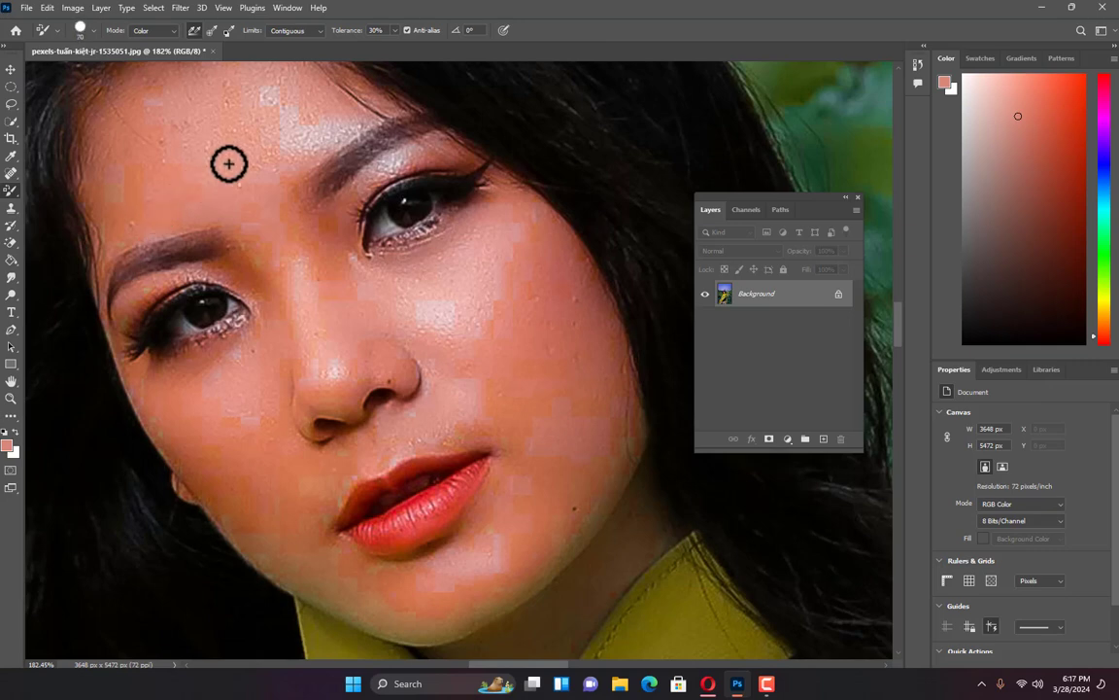
pyautogui.moveTo(230, 164)
pyautogui.mouseDown()
pyautogui.moveTo(188, 131)
pyautogui.moveTo(298, 120)
pyautogui.moveTo(287, 138)
pyautogui.moveTo(294, 127)
pyautogui.moveTo(125, 191)
pyautogui.moveTo(153, 164)
pyautogui.moveTo(161, 123)
pyautogui.moveTo(191, 108)
pyautogui.moveTo(163, 99)
pyautogui.moveTo(145, 110)
pyautogui.moveTo(312, 102)
pyautogui.moveTo(290, 127)
pyautogui.moveTo(272, 254)
pyautogui.moveTo(261, 261)
pyautogui.moveTo(267, 228)
pyautogui.moveTo(306, 292)
pyautogui.moveTo(288, 238)
pyautogui.moveTo(329, 296)
pyautogui.moveTo(403, 325)
pyautogui.moveTo(442, 323)
pyautogui.moveTo(512, 241)
pyautogui.moveTo(562, 370)
pyautogui.moveTo(502, 382)
pyautogui.moveTo(561, 424)
pyautogui.moveTo(552, 462)
pyautogui.moveTo(567, 369)
pyautogui.moveTo(530, 267)
pyautogui.moveTo(587, 474)
pyautogui.moveTo(601, 441)
pyautogui.moveTo(601, 465)
pyautogui.moveTo(537, 396)
pyautogui.moveTo(463, 343)
pyautogui.moveTo(340, 374)
pyautogui.moveTo(356, 398)
pyautogui.moveTo(363, 374)
pyautogui.moveTo(417, 393)
pyautogui.moveTo(275, 457)
pyautogui.moveTo(250, 428)
pyautogui.moveTo(201, 413)
pyautogui.moveTo(289, 503)
pyautogui.mouseUp()
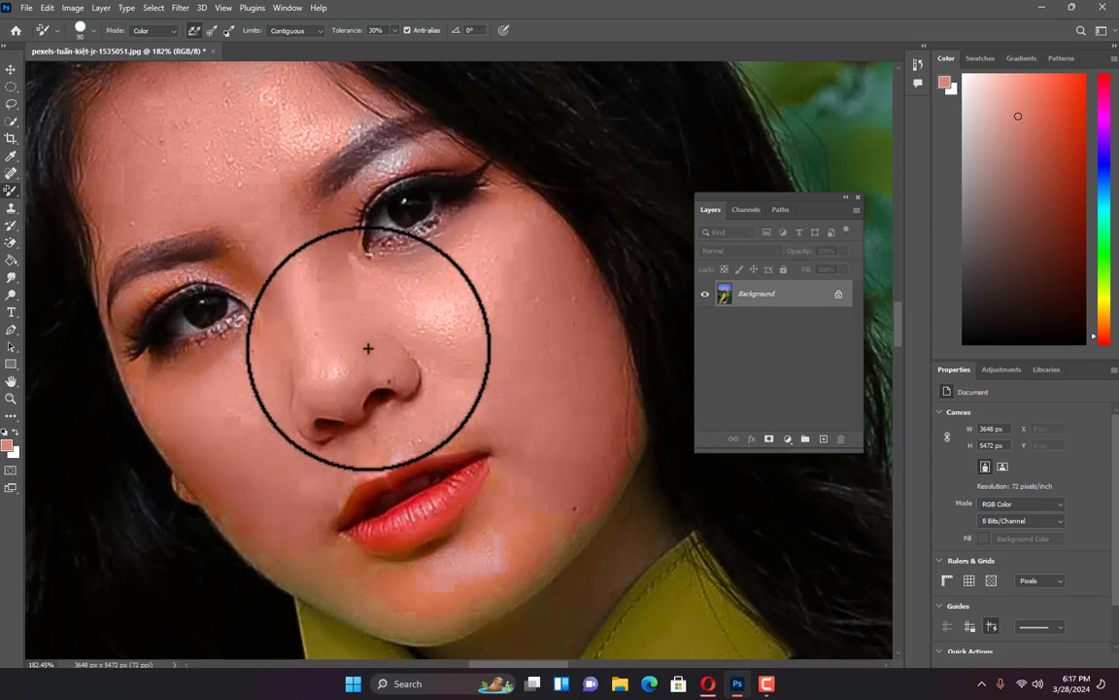
pyautogui.scroll(-5, 367, 350)
pyautogui.scroll(4, 368, 348)
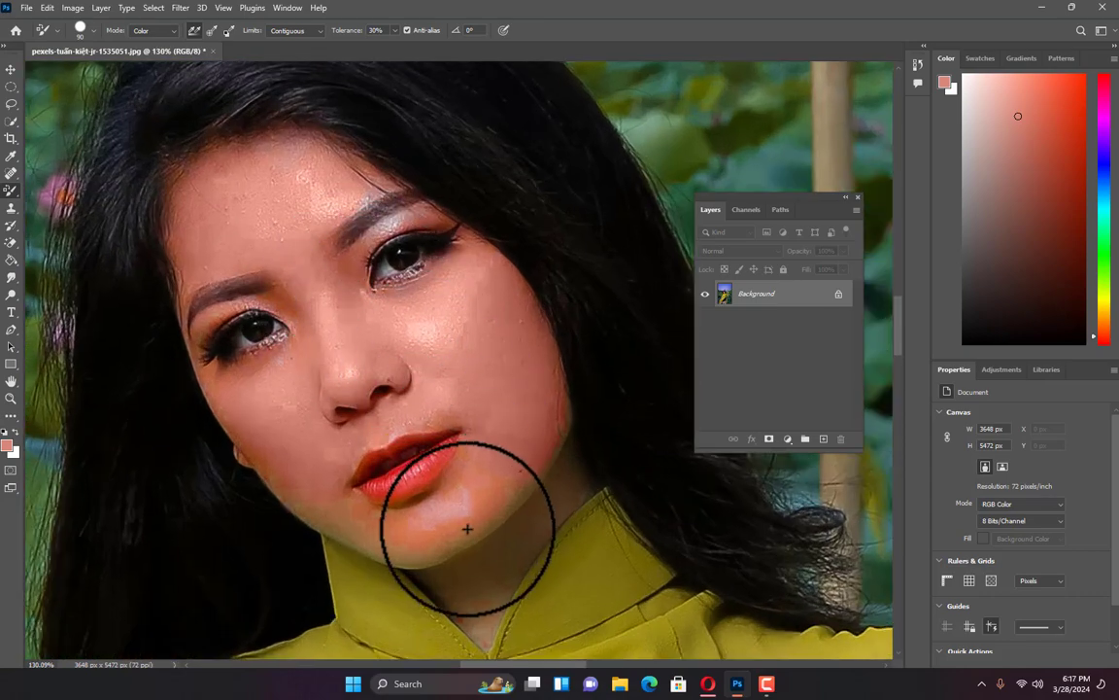
pyautogui.moveTo(468, 529)
pyautogui.mouseDown()
pyautogui.moveTo(520, 482)
pyautogui.moveTo(500, 499)
pyautogui.mouseUp()
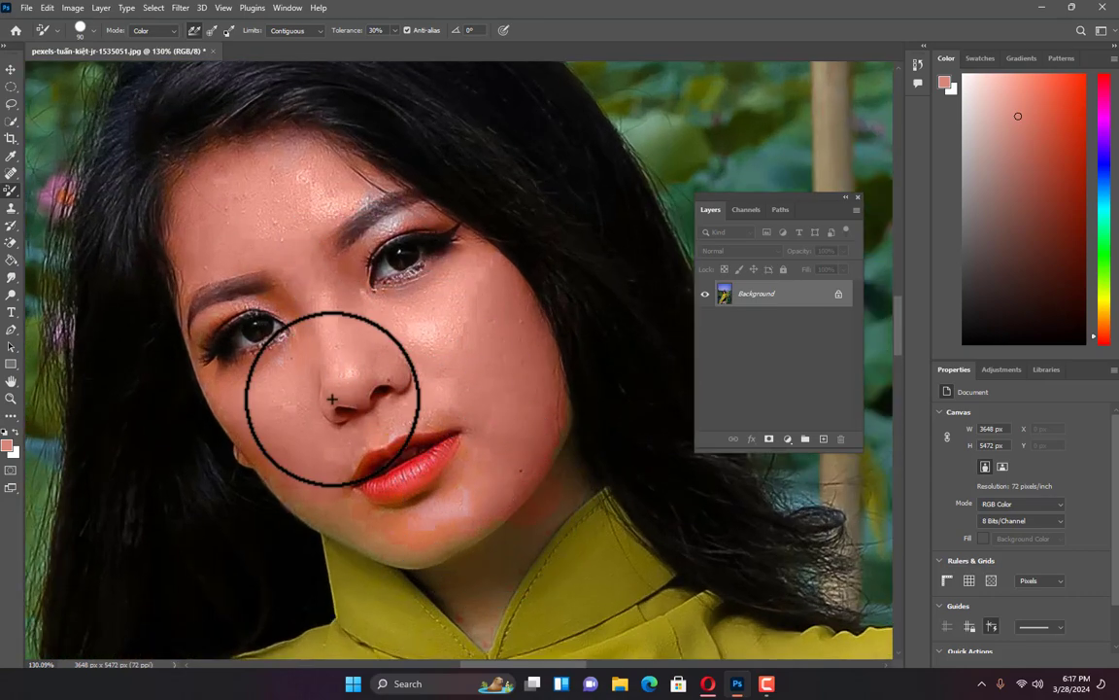
# Soften the Color Replacement brush and even out the remaining orange patches on the jaw, chin and forehead with a 50–60 px tip
pyautogui.click(94, 31)
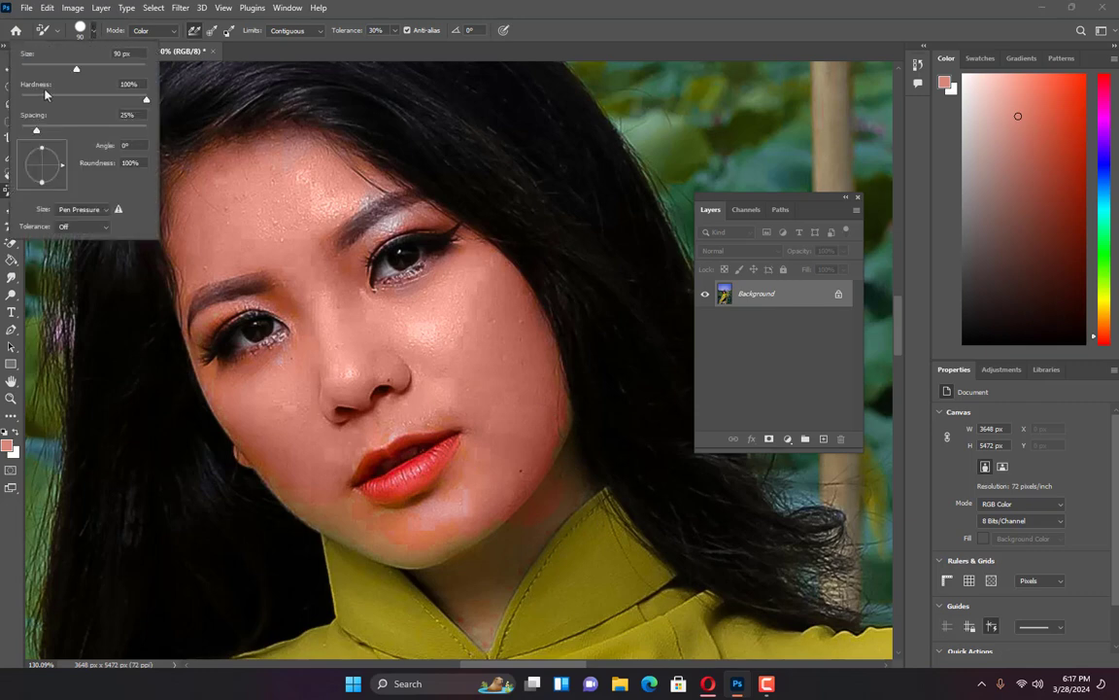
pyautogui.click(444, 8)
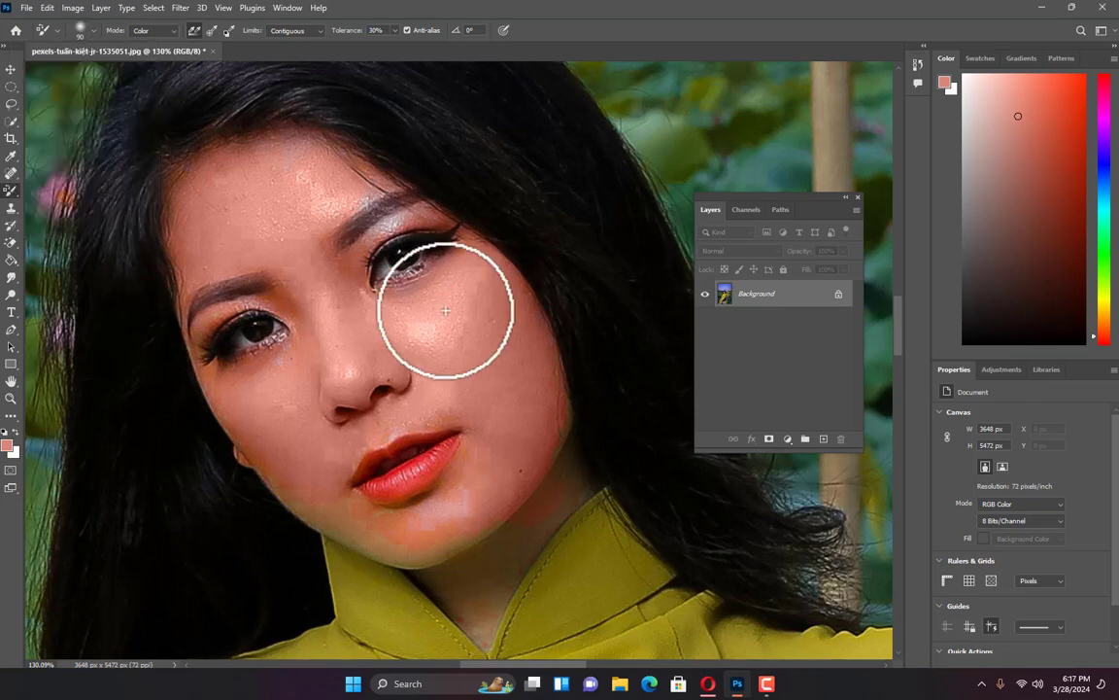
pyautogui.scroll(4, 445, 341)
pyautogui.scroll(-3, 509, 369)
pyautogui.moveTo(567, 443)
pyautogui.mouseDown()
pyautogui.moveTo(600, 498)
pyautogui.moveTo(578, 442)
pyautogui.mouseUp()
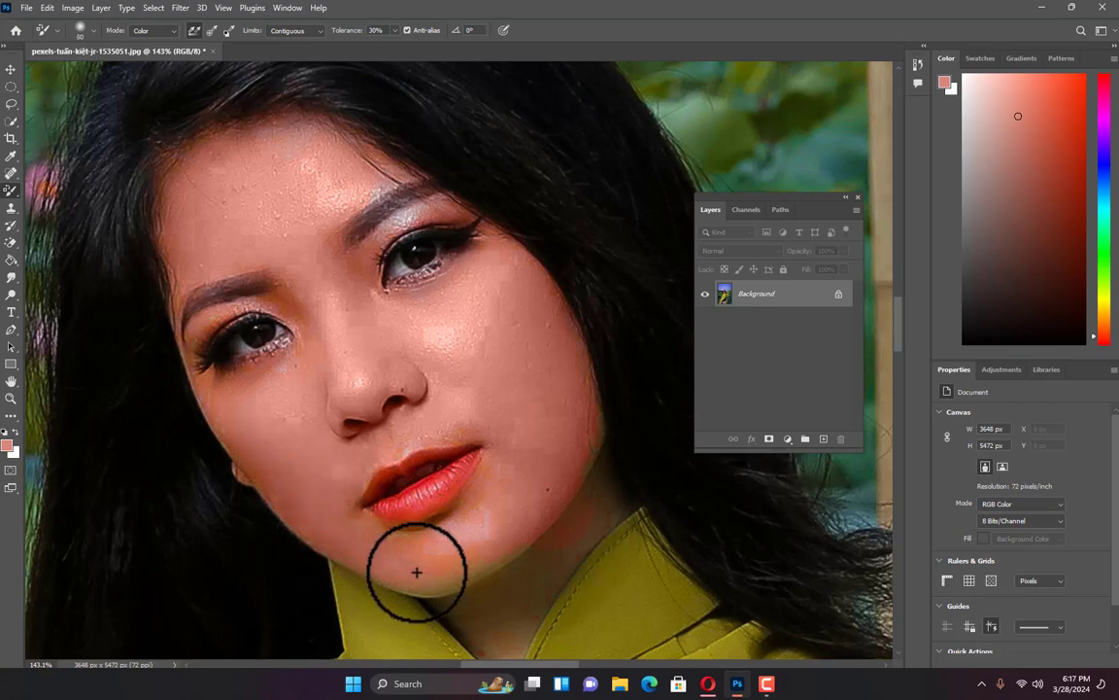
pyautogui.moveTo(417, 572)
pyautogui.mouseDown()
pyautogui.moveTo(465, 563)
pyautogui.moveTo(510, 528)
pyautogui.moveTo(482, 556)
pyautogui.moveTo(507, 548)
pyautogui.moveTo(443, 557)
pyautogui.moveTo(383, 541)
pyautogui.moveTo(335, 516)
pyautogui.moveTo(318, 456)
pyautogui.moveTo(454, 418)
pyautogui.moveTo(507, 426)
pyautogui.moveTo(290, 415)
pyautogui.moveTo(210, 386)
pyautogui.moveTo(260, 428)
pyautogui.moveTo(313, 343)
pyautogui.moveTo(296, 301)
pyautogui.moveTo(189, 253)
pyautogui.moveTo(195, 171)
pyautogui.moveTo(274, 142)
pyautogui.moveTo(319, 158)
pyautogui.mouseUp()
pyautogui.scroll(-3, 332, 233)
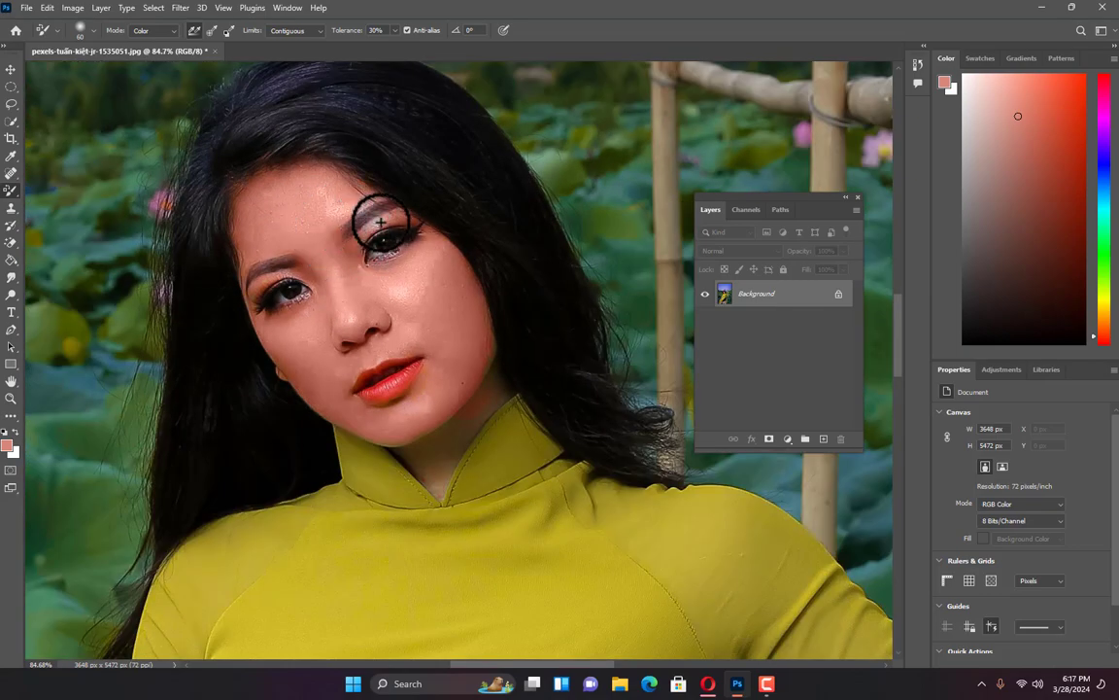
pyautogui.scroll(-5, 345, 311)
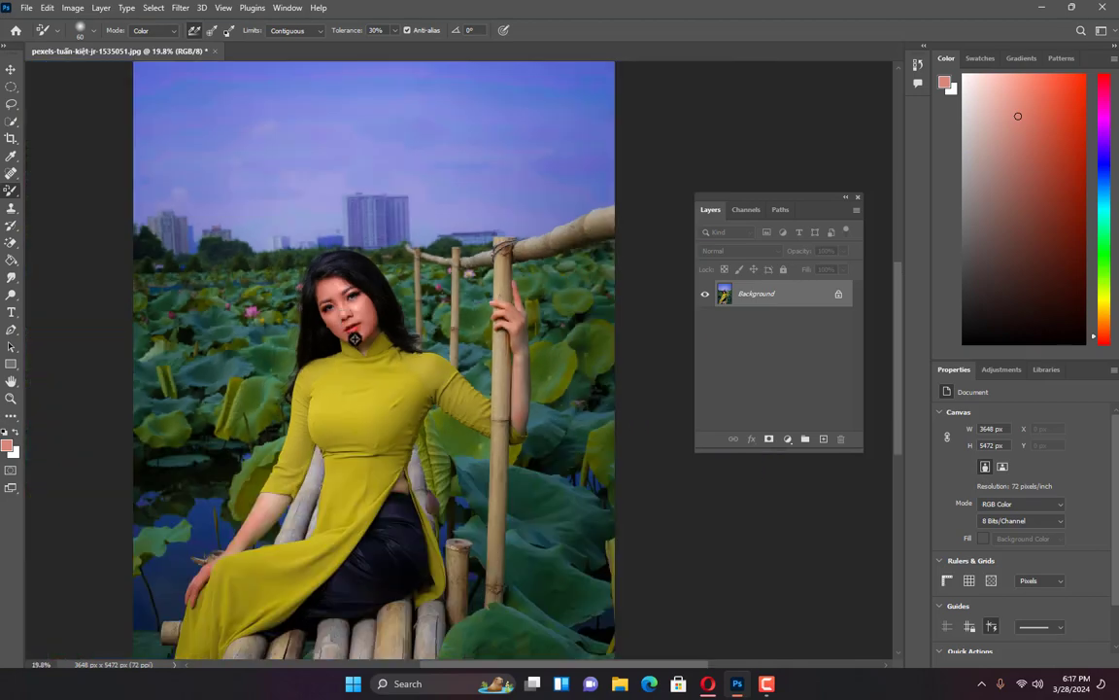
# Set the foreground color to the darker skin tone #7b5046 and recolor the reddish patches on the shaded neck below the jaw
pyautogui.scroll(8, 356, 338)
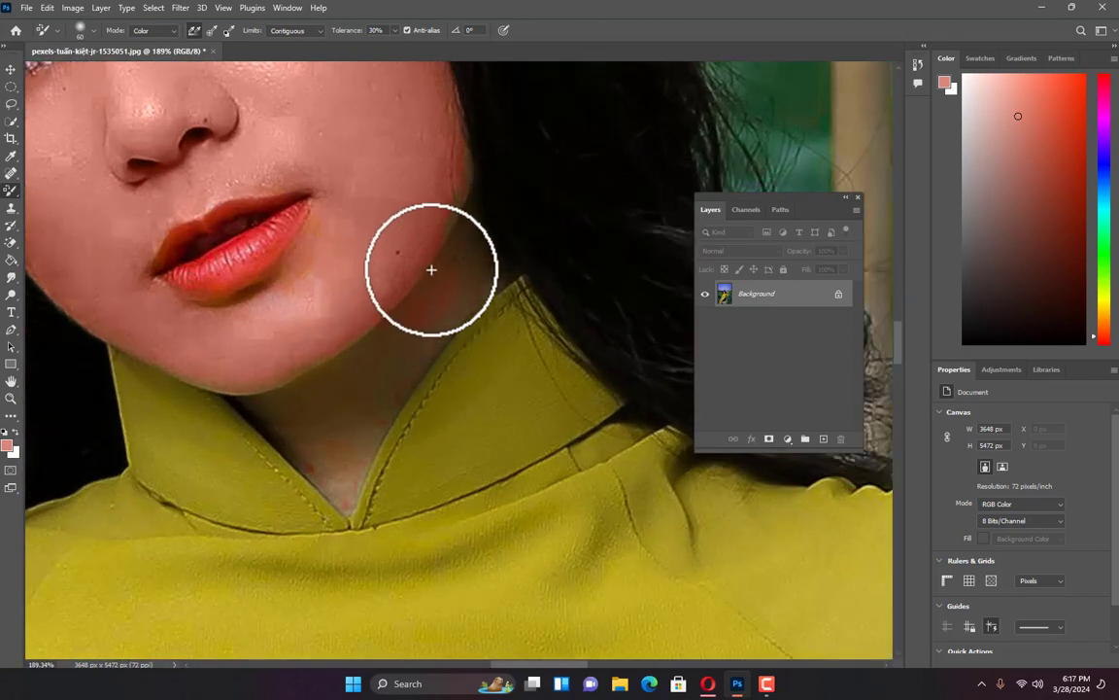
pyautogui.scroll(1, 378, 271)
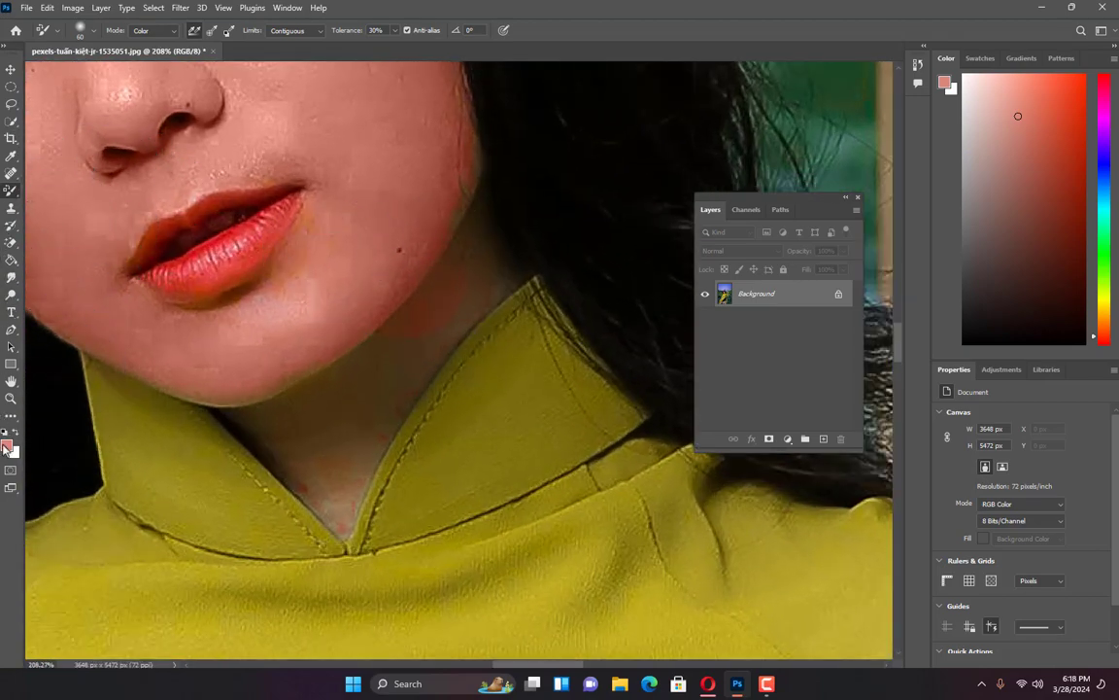
pyautogui.click(7, 445)
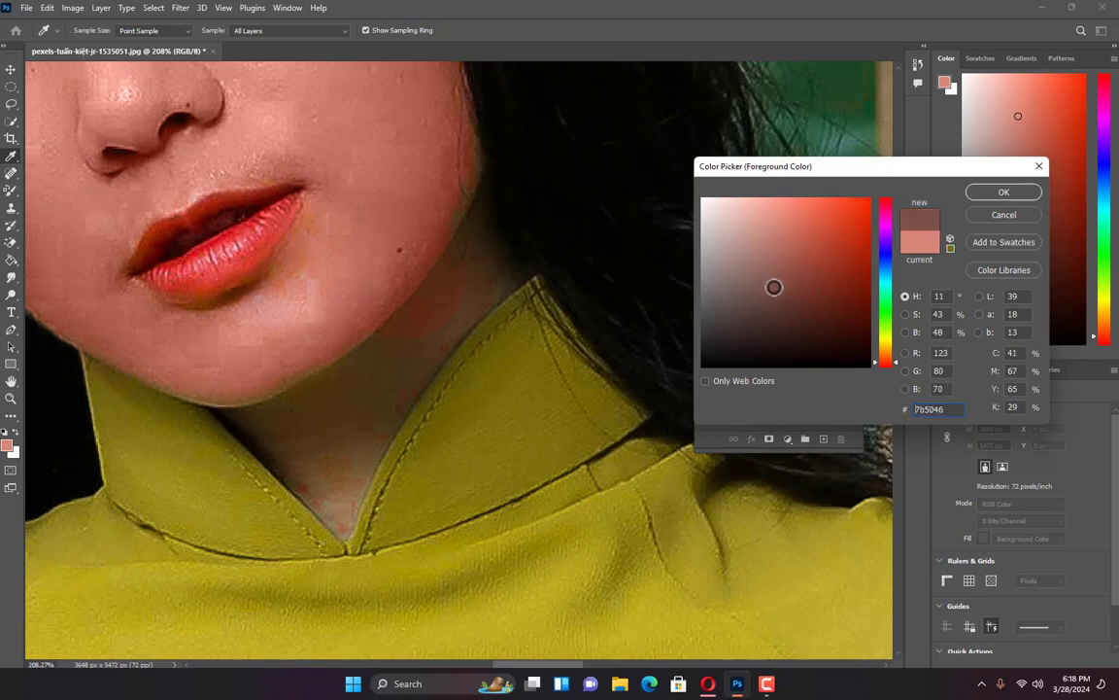
pyautogui.click(1001, 189)
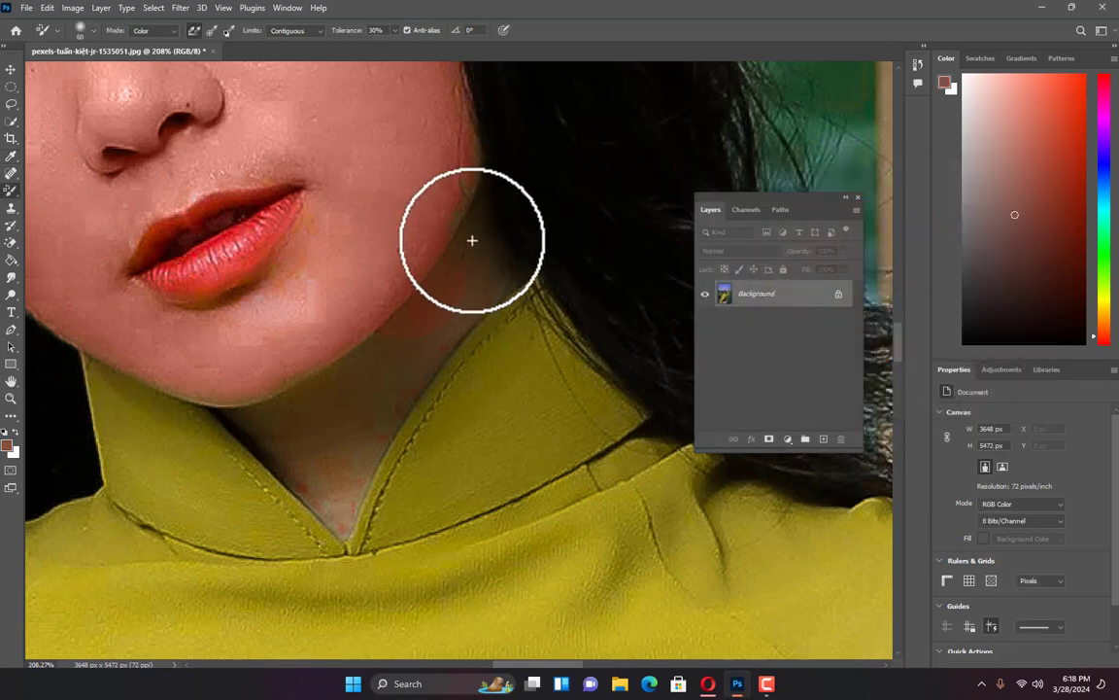
pyautogui.moveTo(483, 279)
pyautogui.mouseDown()
pyautogui.moveTo(449, 327)
pyautogui.moveTo(336, 422)
pyautogui.moveTo(396, 355)
pyautogui.moveTo(269, 423)
pyautogui.moveTo(334, 475)
pyautogui.moveTo(339, 505)
pyautogui.moveTo(377, 397)
pyautogui.moveTo(281, 400)
pyautogui.moveTo(384, 347)
pyautogui.moveTo(434, 300)
pyautogui.moveTo(472, 233)
pyautogui.moveTo(474, 182)
pyautogui.moveTo(388, 338)
pyautogui.mouseUp()
pyautogui.scroll(-8, 364, 367)
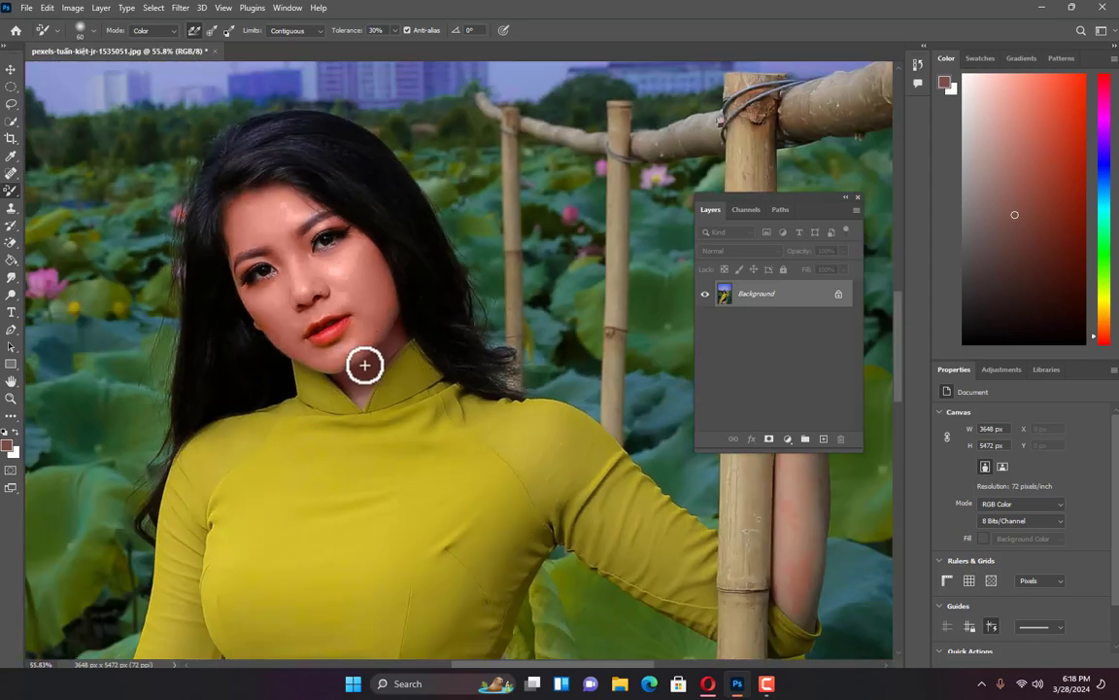
pyautogui.scroll(-2, 367, 396)
pyautogui.scroll(-2, 346, 321)
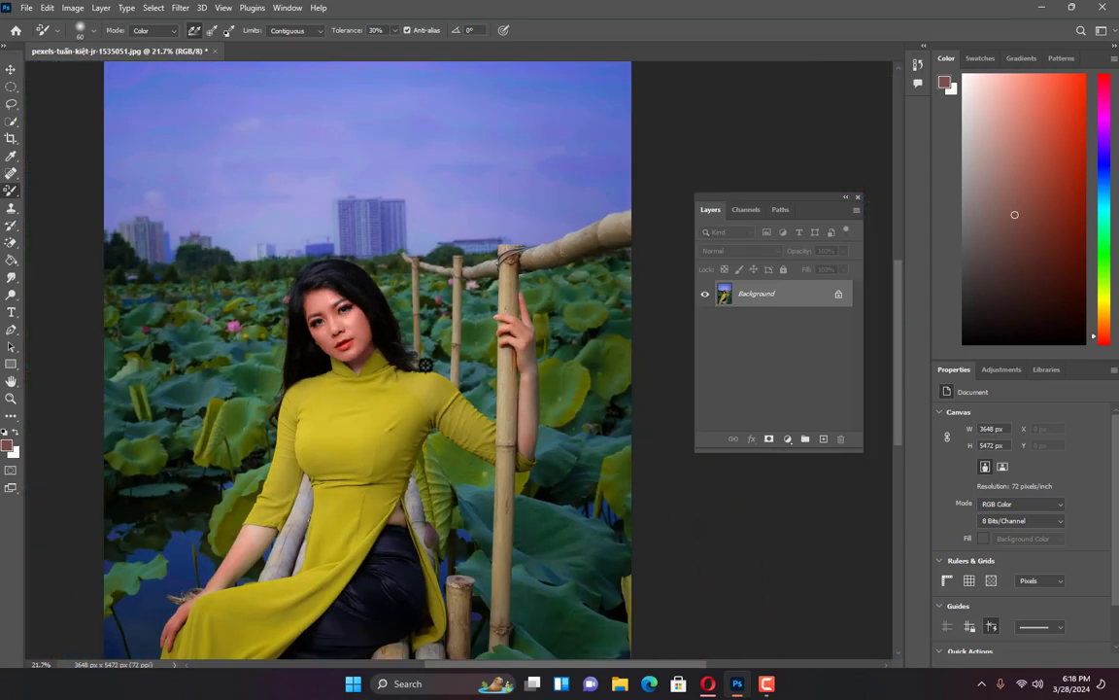
# Sample the skin tone on the back of the raised hand and recolor the hand and upper forearm with the Color Replacement Tool
pyautogui.scroll(5, 550, 331)
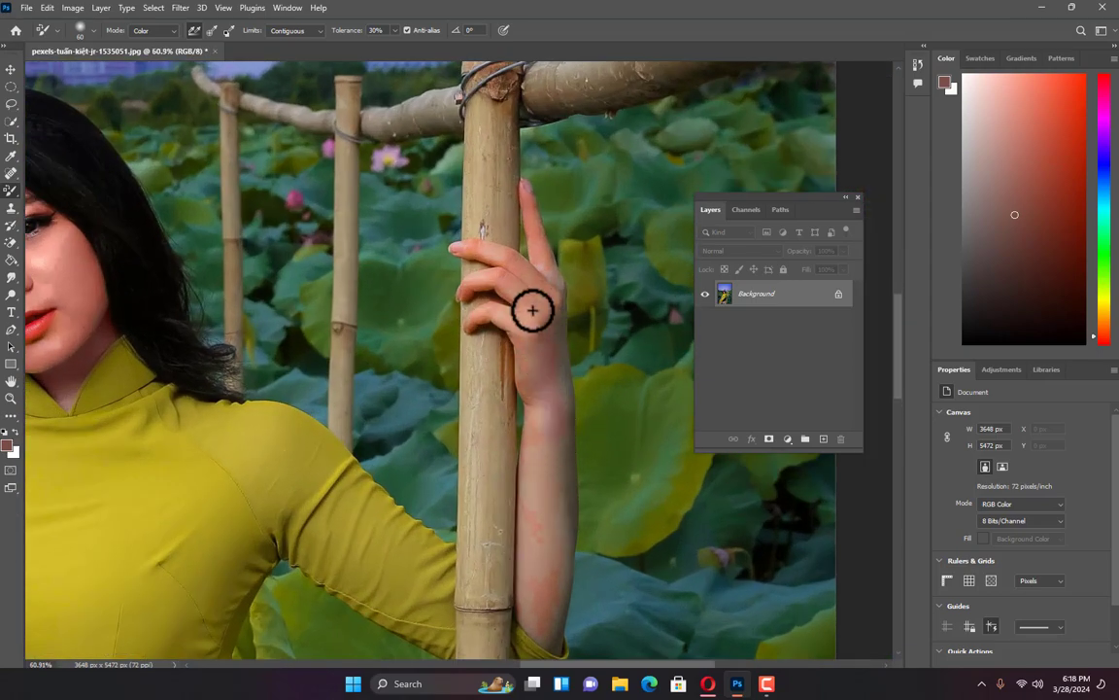
pyautogui.click(8, 158)
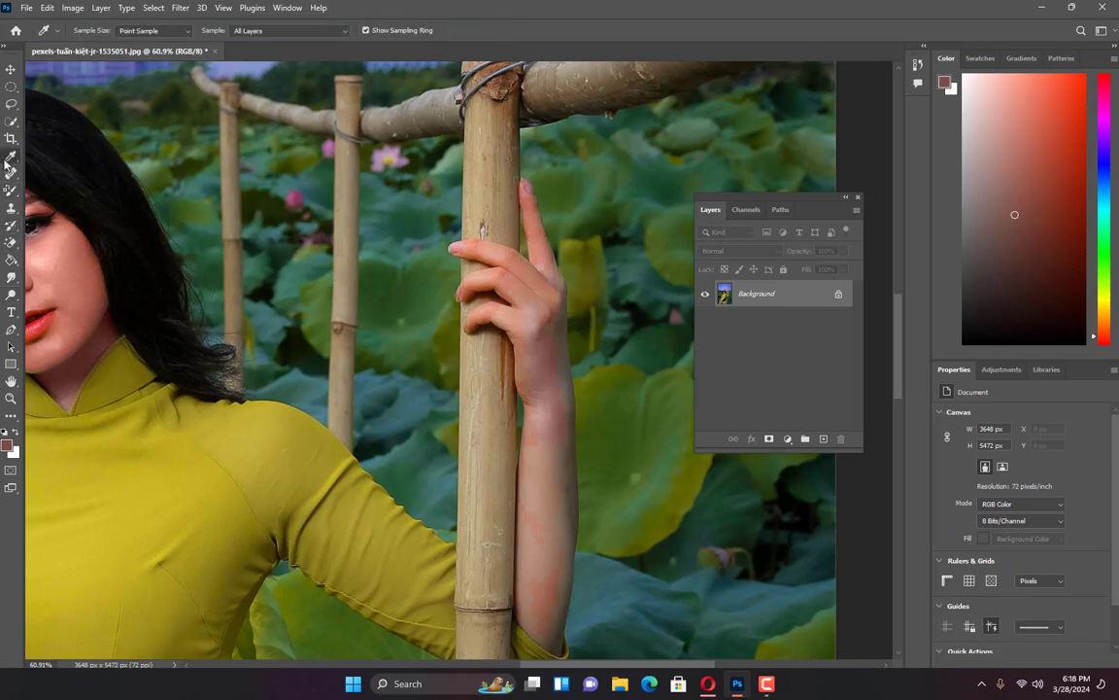
pyautogui.moveTo(525, 276); pyautogui.dragTo(541, 270)
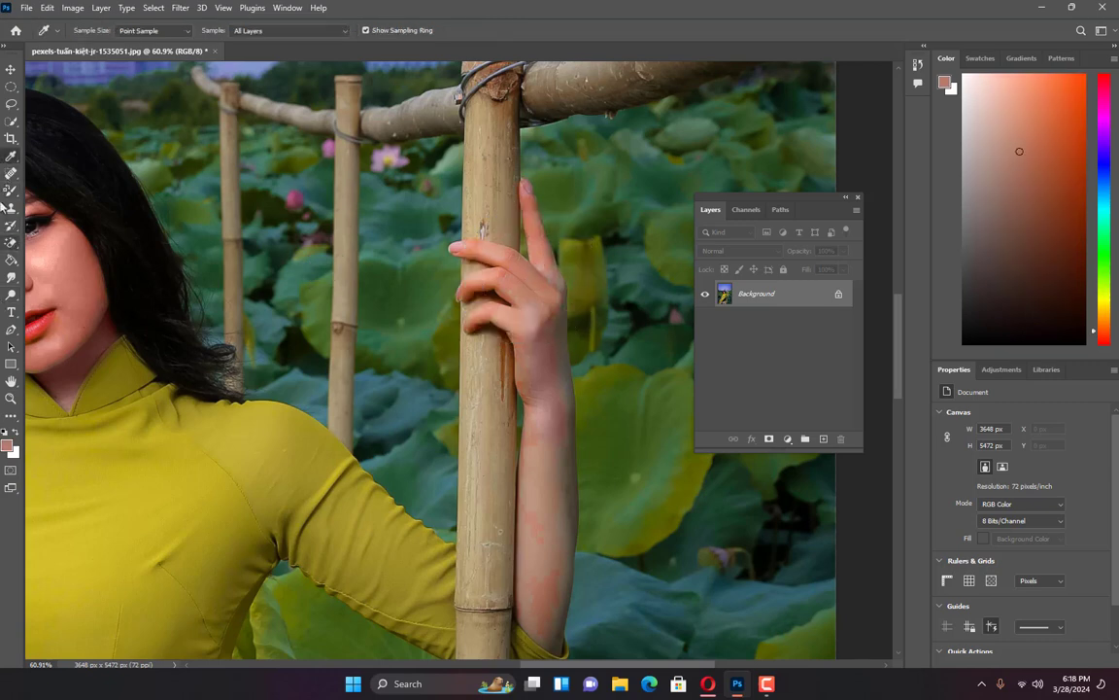
pyautogui.press('b')
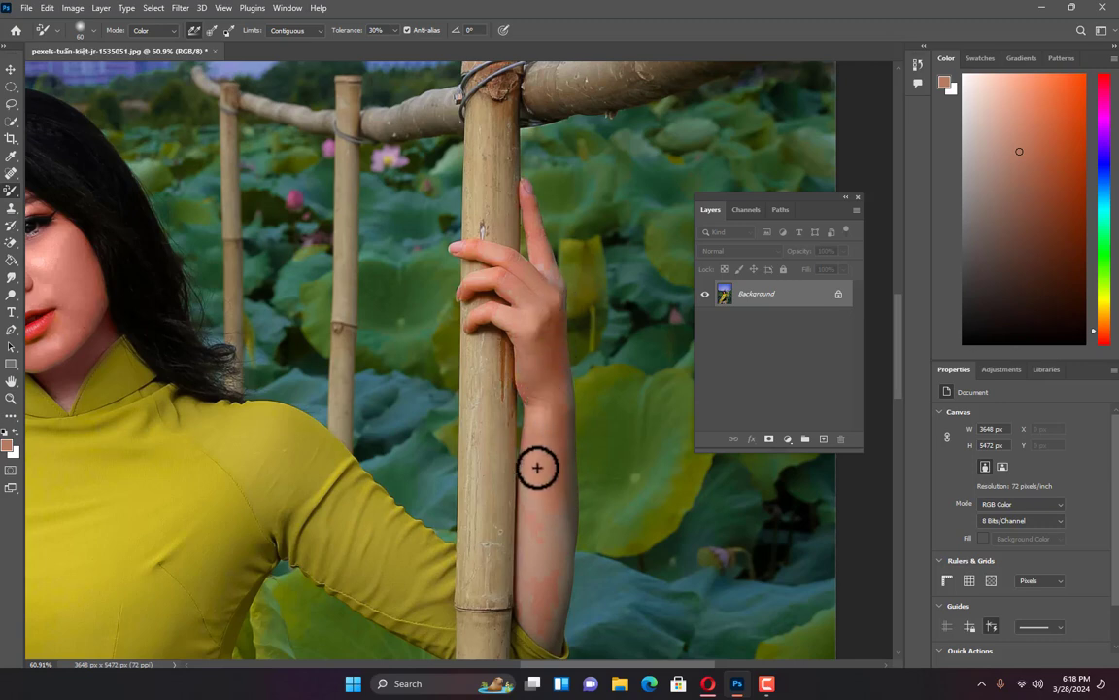
# Select the raised hand and forearm down to the sleeve cuff with the Quick Selection Tool
pyautogui.scroll(-3, 537, 462)
pyautogui.scroll(3, 539, 460)
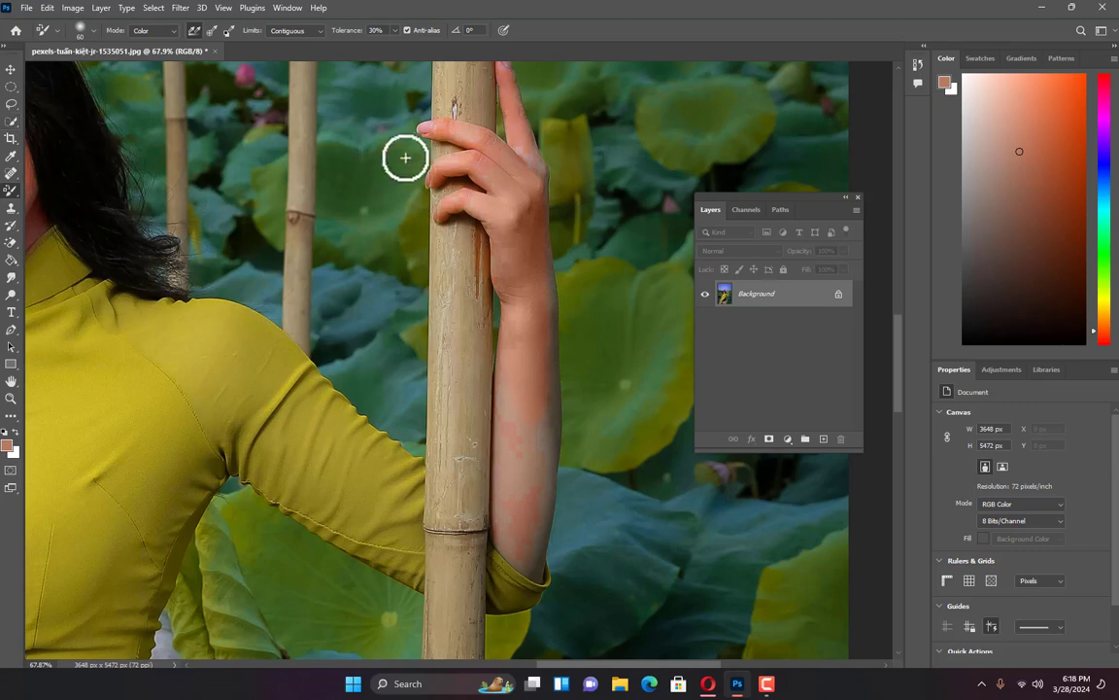
pyautogui.click(11, 122)
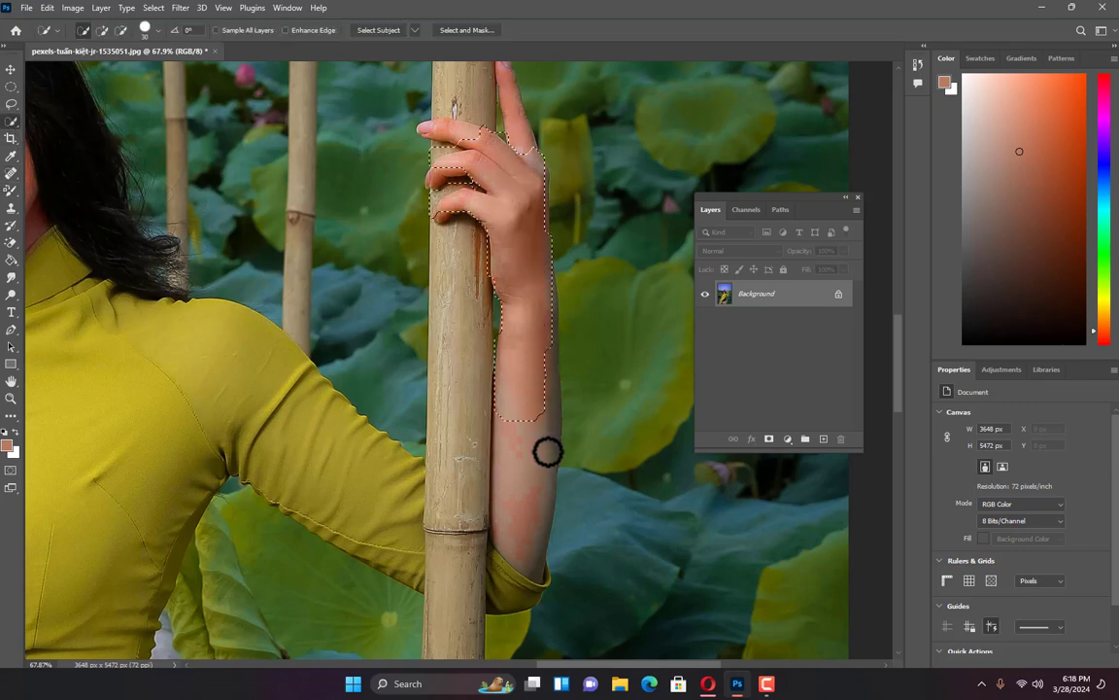
pyautogui.scroll(3, 550, 624)
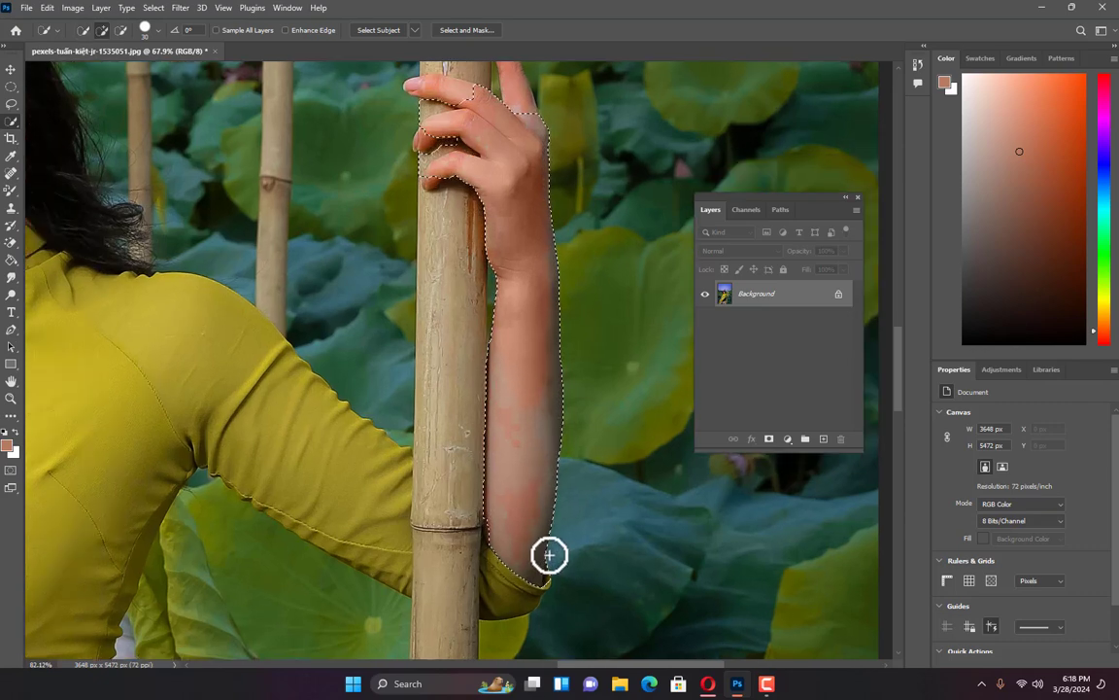
# Recolor the blotchy forearm and hand inside the selection with a 125–175 px Color Replacement brush and clear the selection
pyautogui.click(11, 191)
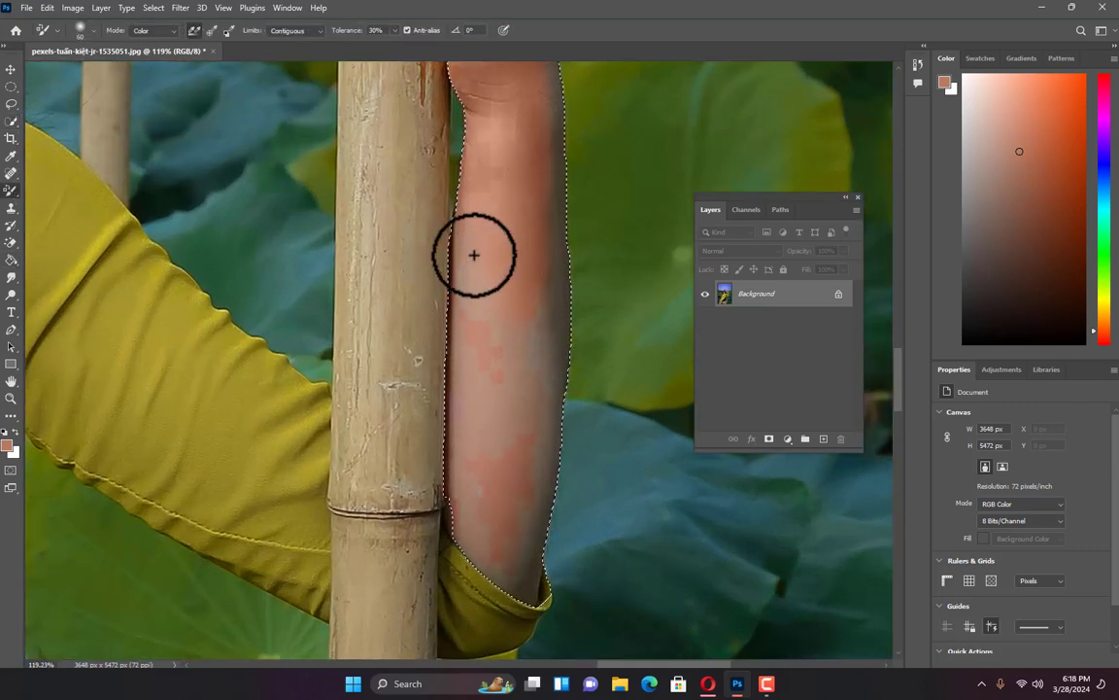
pyautogui.press(']')
pyautogui.press(']')
pyautogui.press(']')
pyautogui.press(']')
pyautogui.press(']')
pyautogui.press(']')
pyautogui.press(']')
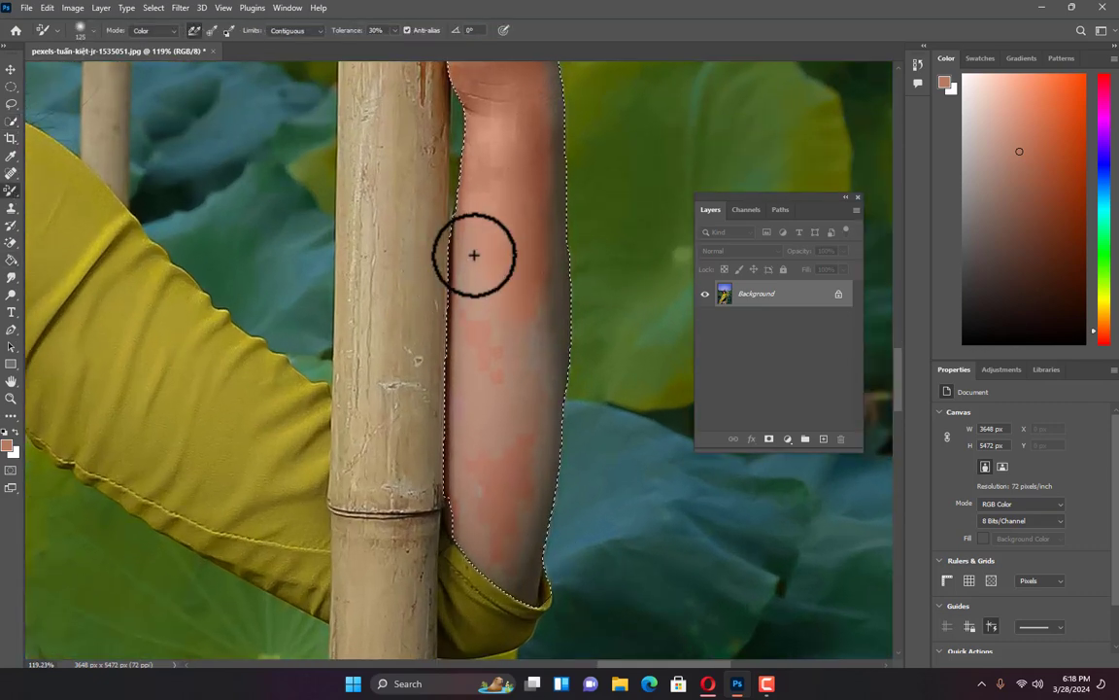
pyautogui.moveTo(474, 254)
pyautogui.mouseDown()
pyautogui.moveTo(528, 269)
pyautogui.moveTo(506, 521)
pyautogui.moveTo(548, 203)
pyautogui.moveTo(499, 468)
pyautogui.moveTo(463, 193)
pyautogui.moveTo(532, 502)
pyautogui.moveTo(524, 564)
pyautogui.moveTo(488, 493)
pyautogui.moveTo(498, 333)
pyautogui.mouseUp()
pyautogui.scroll(-5, 498, 332)
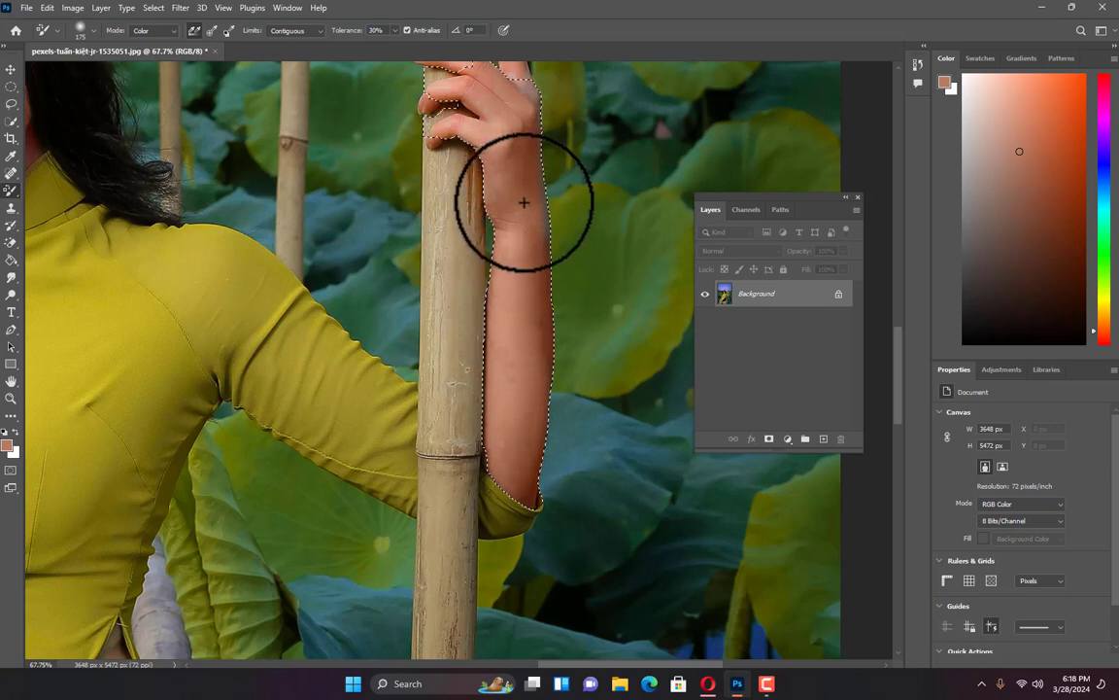
pyautogui.moveTo(522, 93)
pyautogui.mouseDown()
pyautogui.moveTo(512, 113)
pyautogui.moveTo(482, 98)
pyautogui.moveTo(526, 138)
pyautogui.mouseUp()
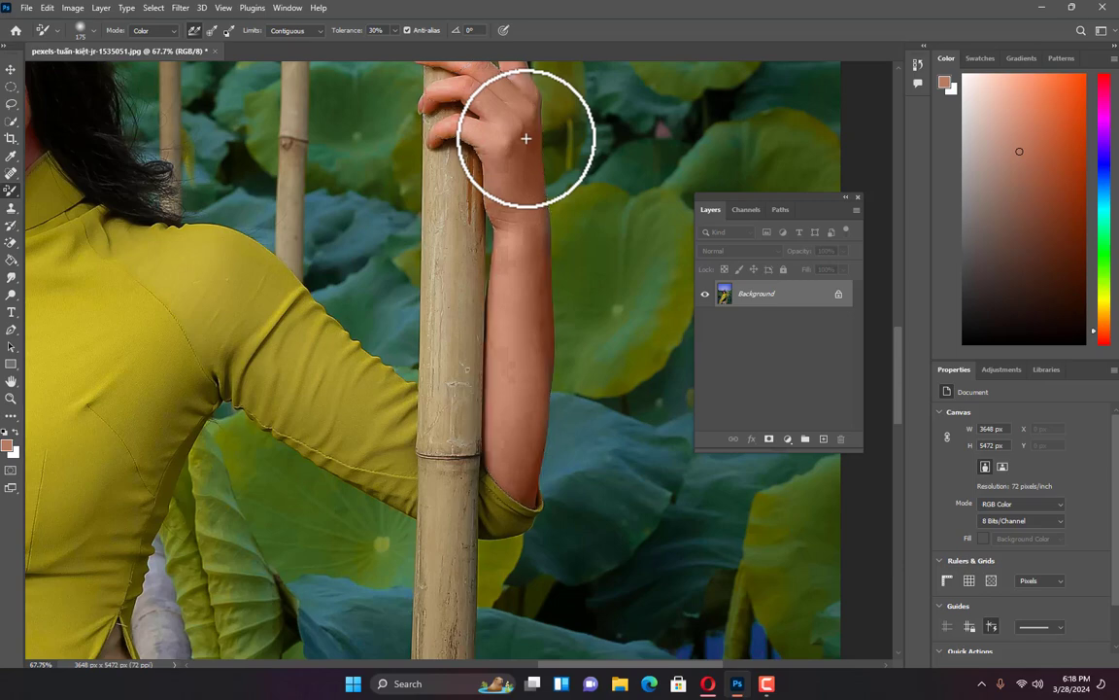
# Examine the skin tones on the resting arm, face and raised arm, up close and in the whole photo
pyautogui.scroll(-6, 533, 145)
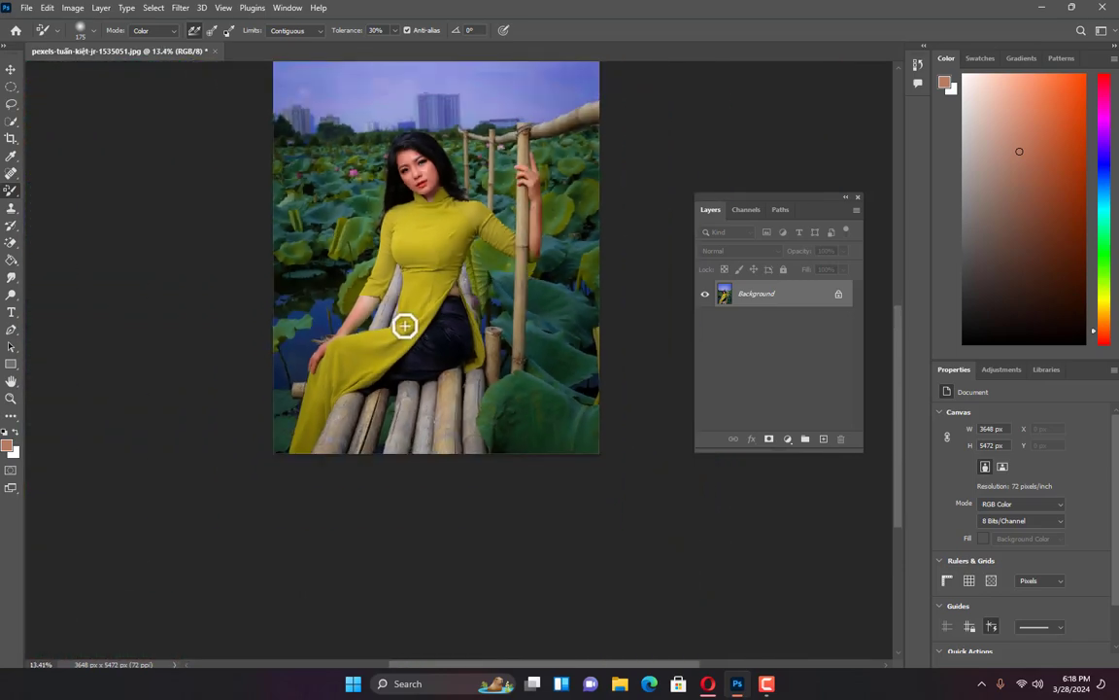
pyautogui.scroll(1, 339, 325)
pyautogui.scroll(5, 355, 313)
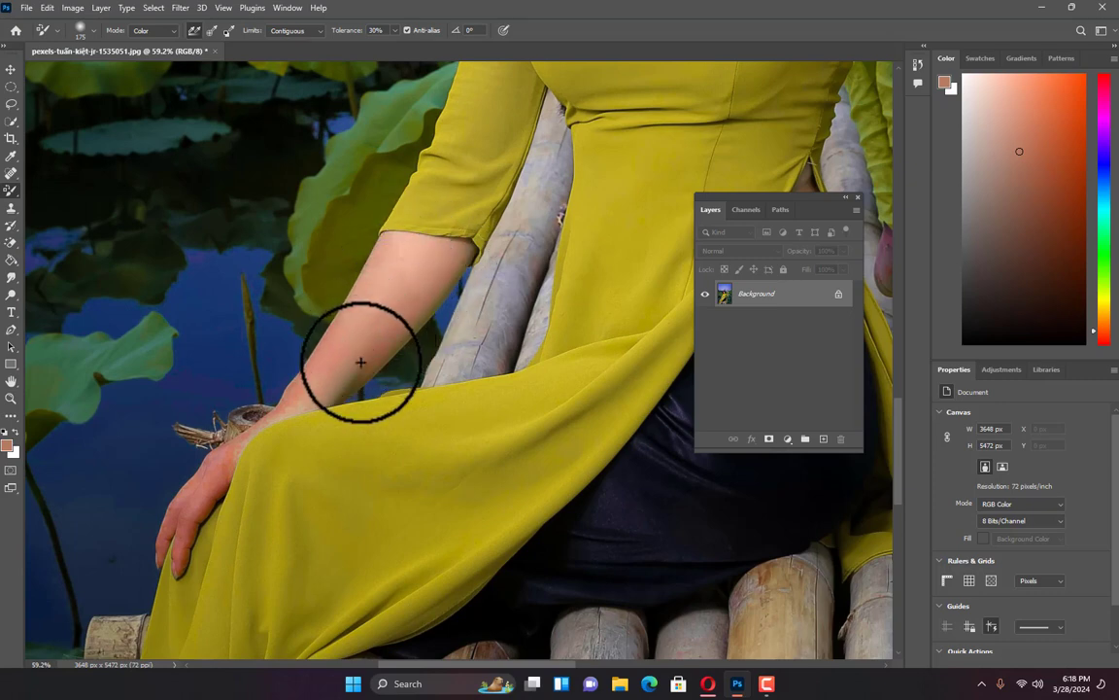
pyautogui.scroll(-2, 324, 420)
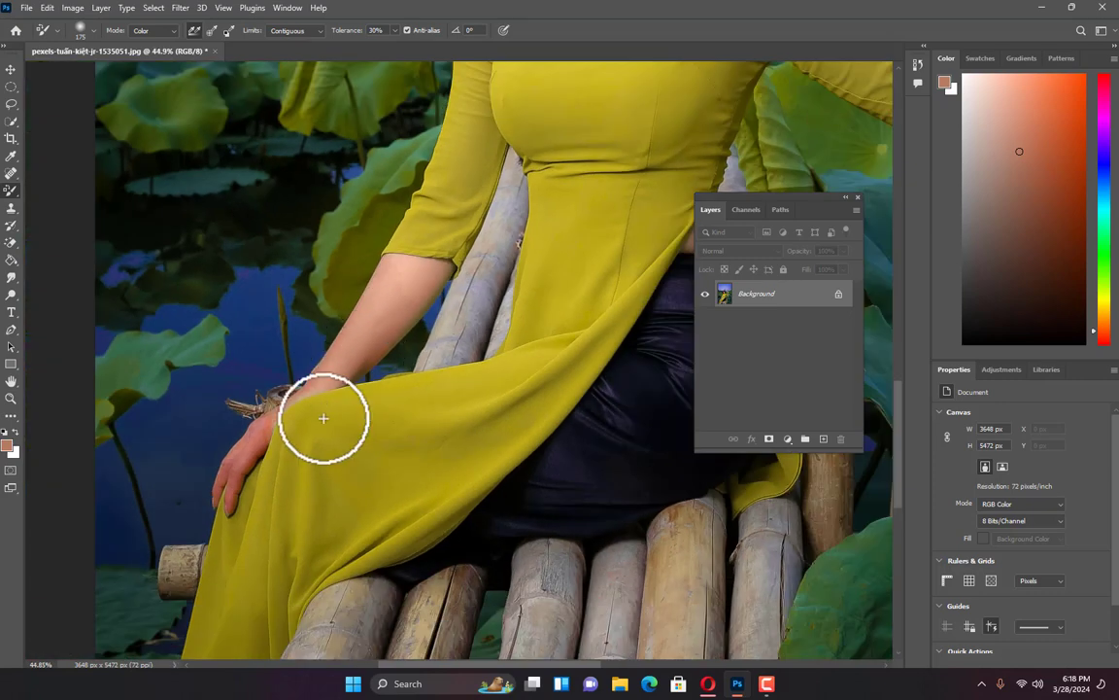
pyautogui.scroll(3, 269, 428)
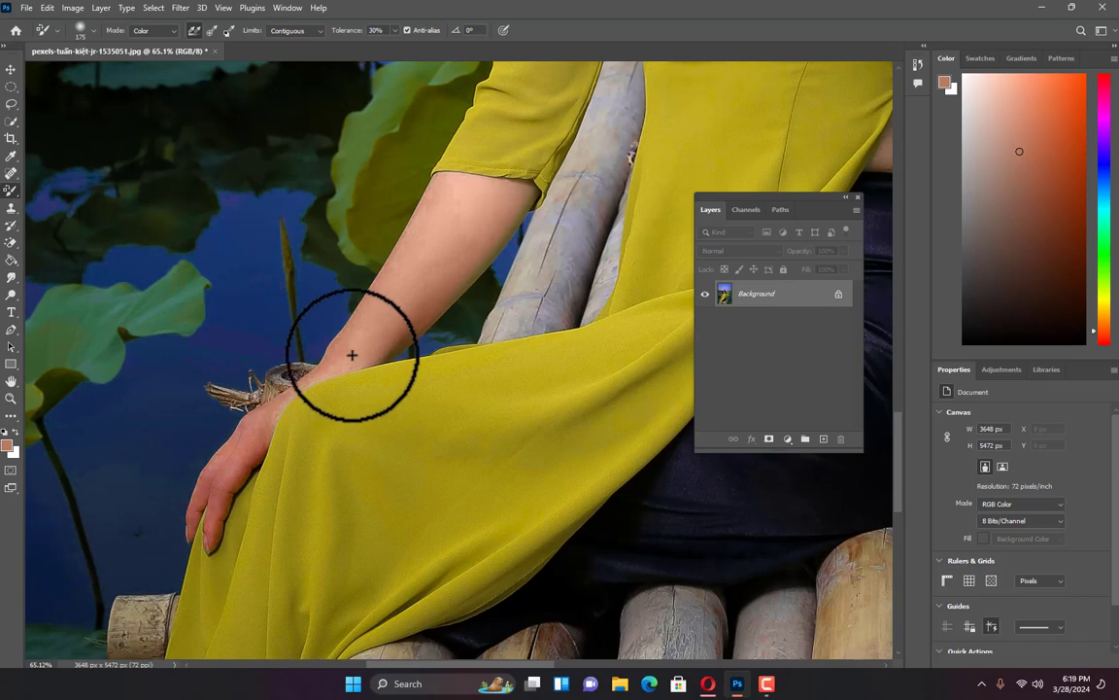
pyautogui.scroll(-4, 382, 295)
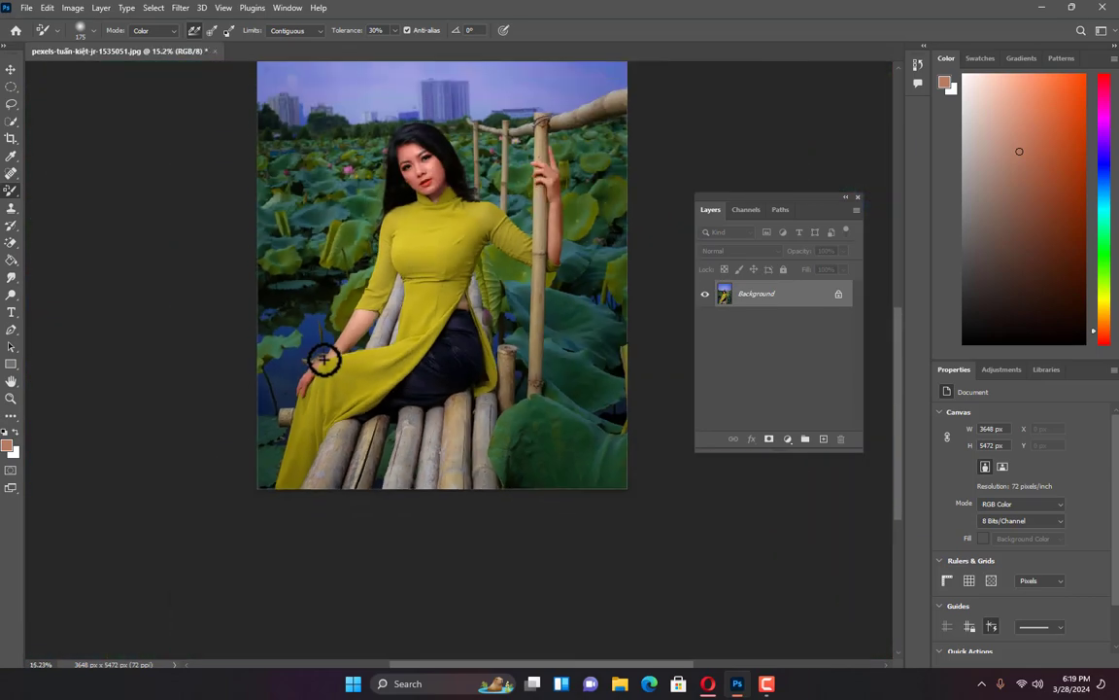
pyautogui.scroll(3, 485, 175)
pyautogui.scroll(-4, 413, 159)
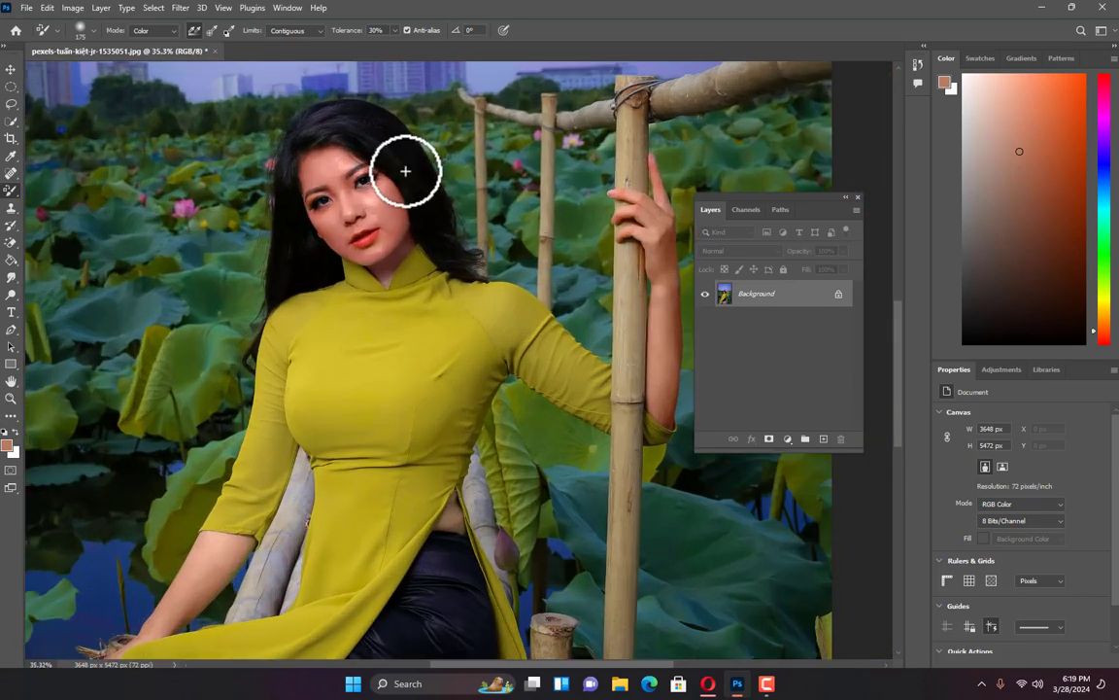
pyautogui.scroll(-1, 380, 412)
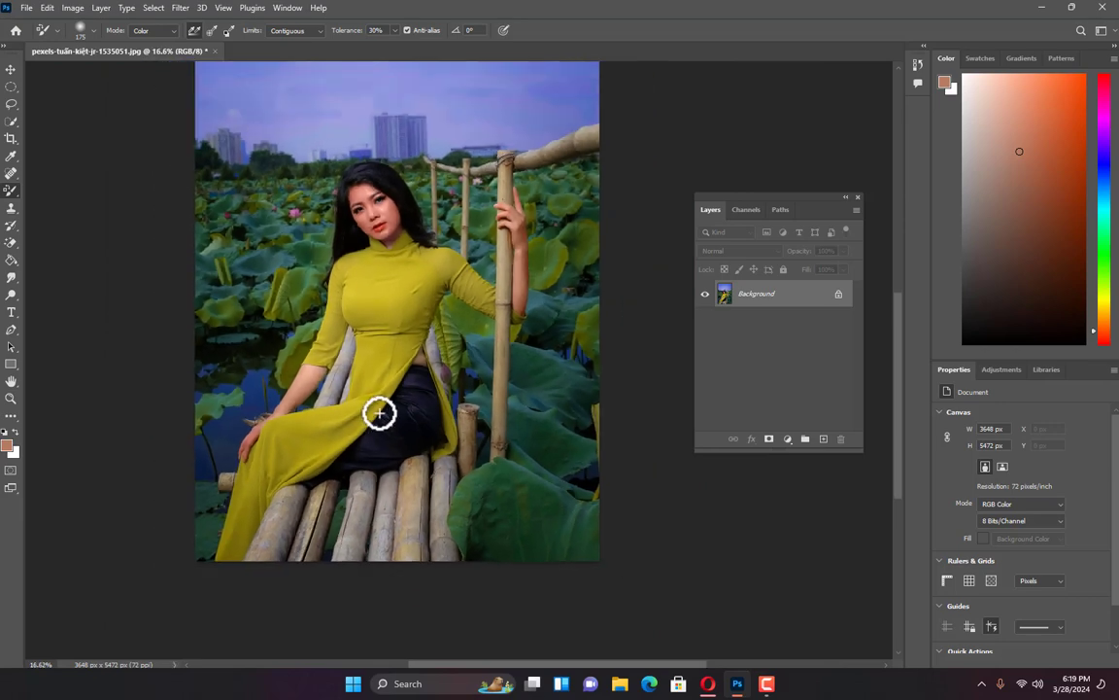
pyautogui.scroll(3, 424, 475)
pyautogui.scroll(-2, 366, 487)
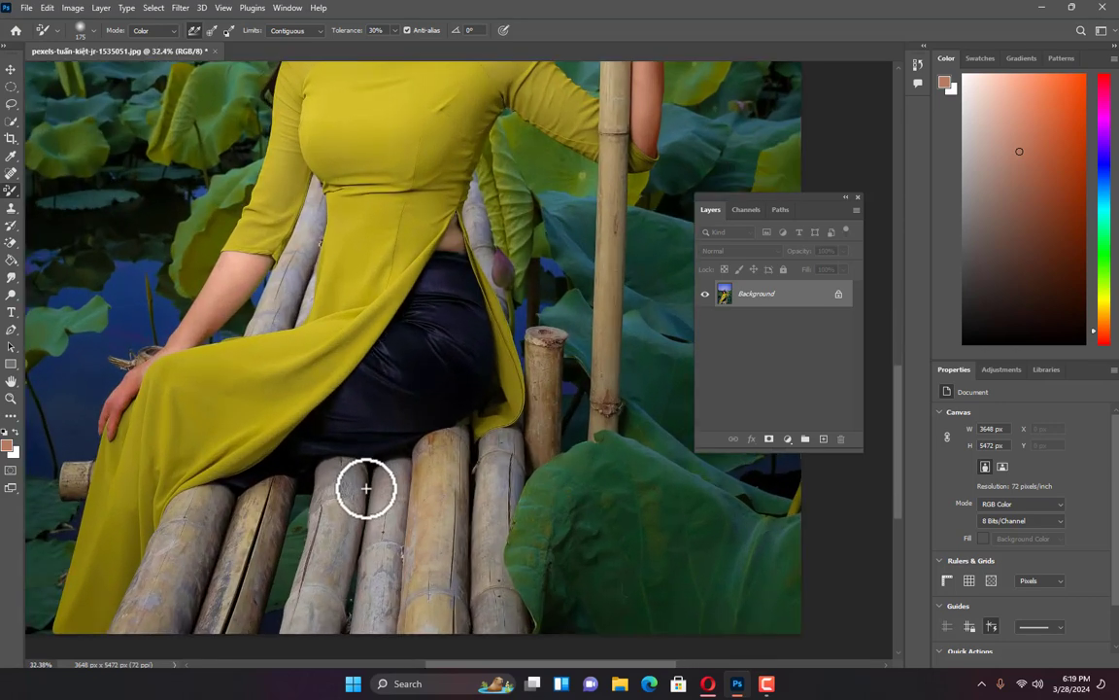
# Open the photo in the Camera Raw Filter
pyautogui.click(178, 8)
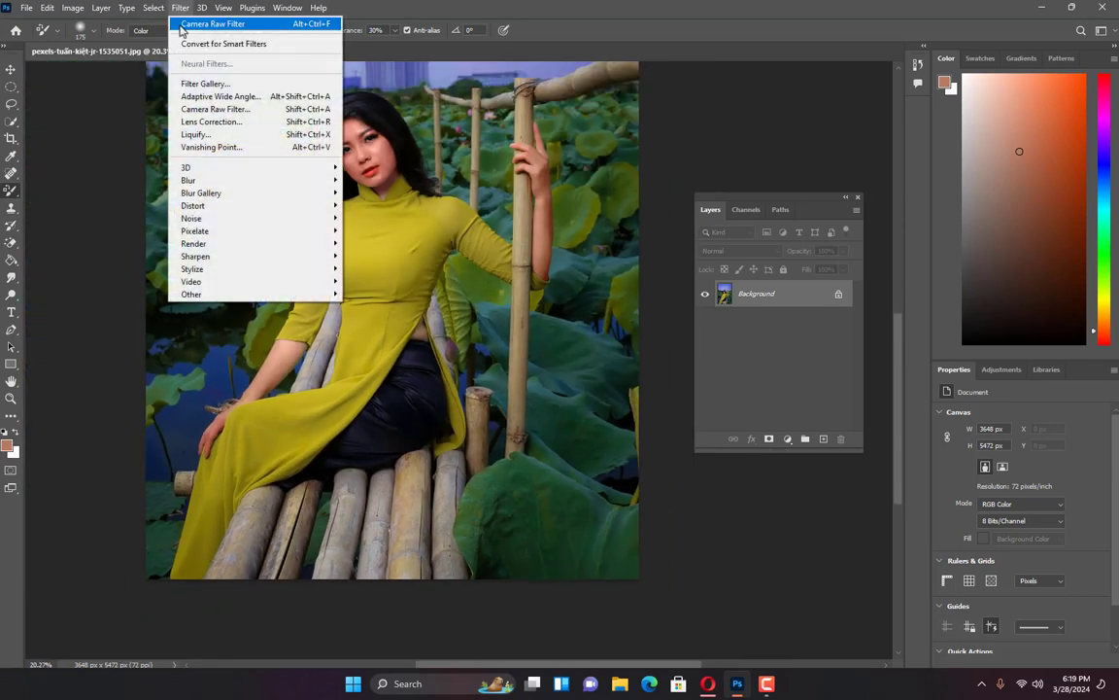
pyautogui.click(206, 110)
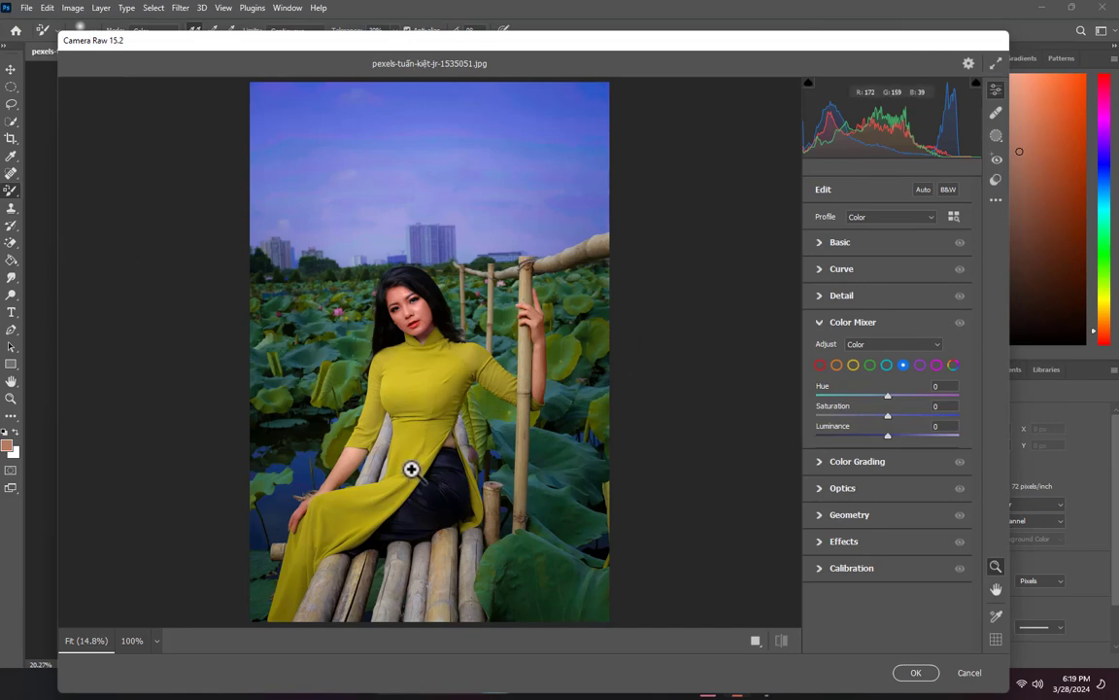
pyautogui.scroll(1, 411, 470)
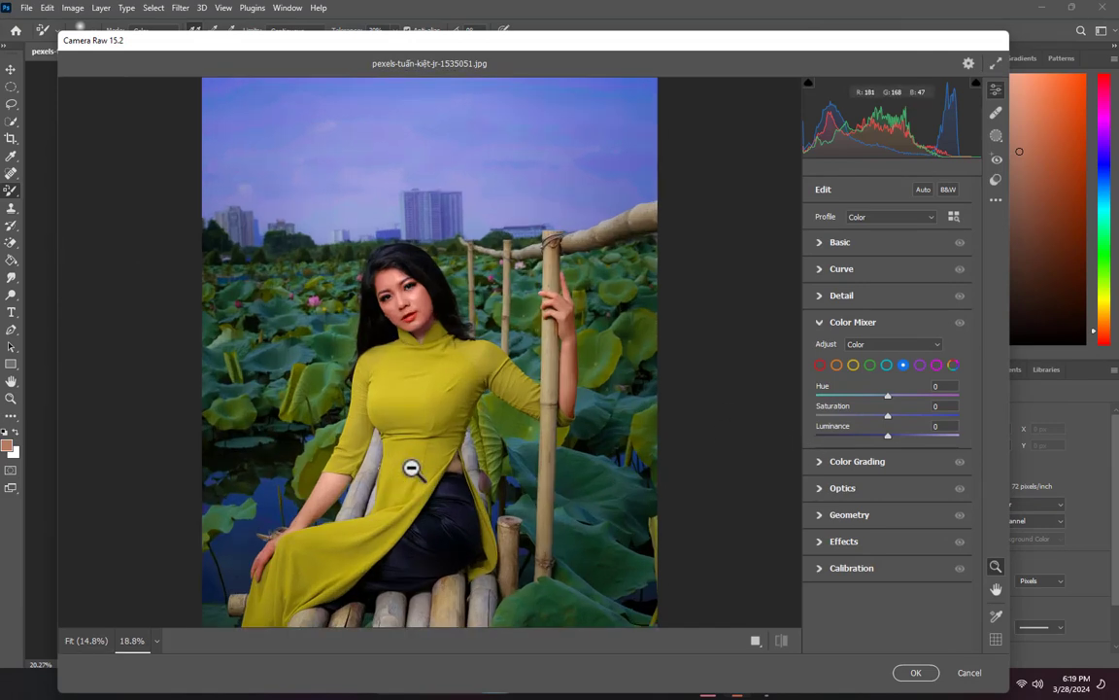
# Shift the Color Mixer hues, setting Aqua to -100 and Purple to -43
pyautogui.click(887, 365)
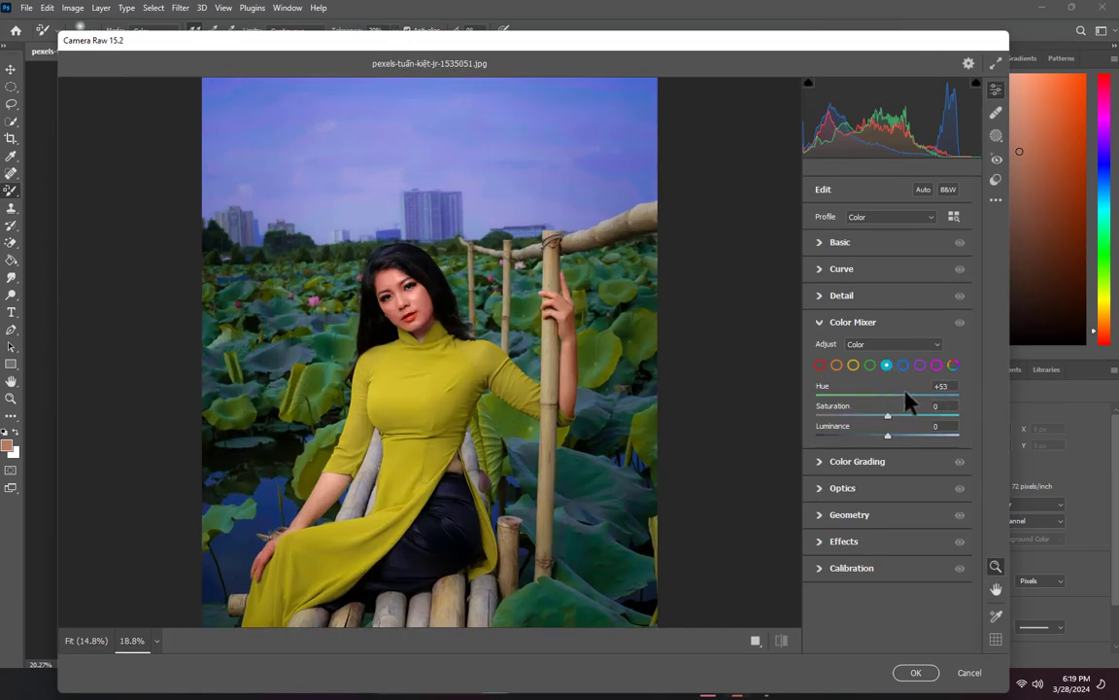
pyautogui.moveTo(959, 396); pyautogui.dragTo(860, 398)
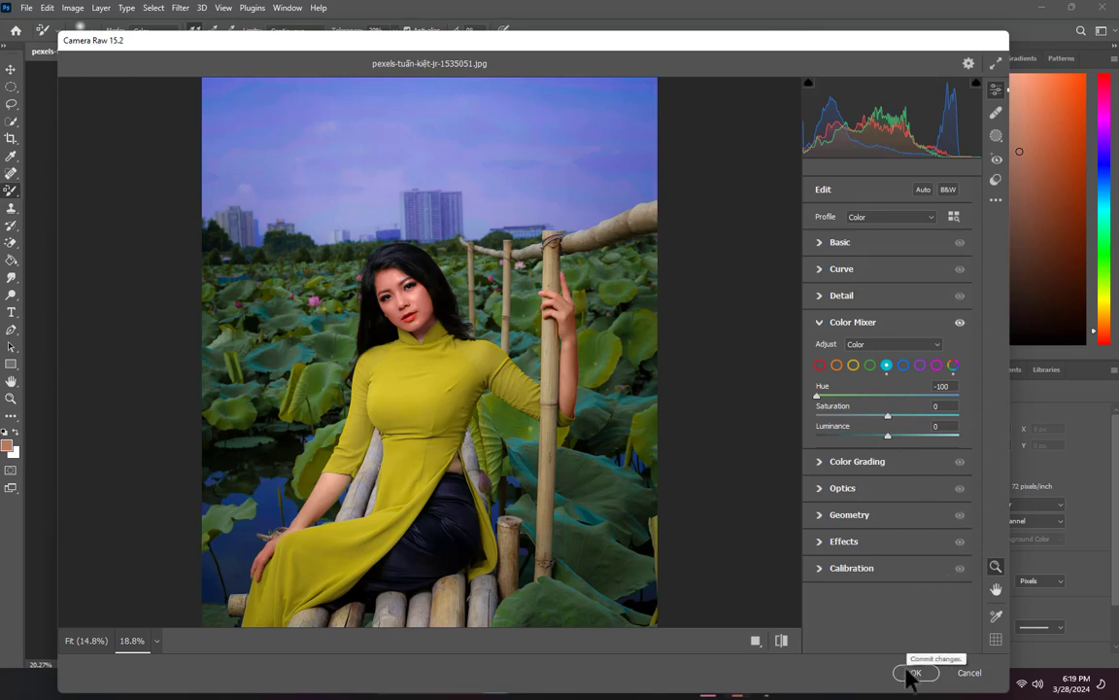
pyautogui.click(919, 366)
pyautogui.moveTo(930, 398); pyautogui.dragTo(831, 406)
pyautogui.moveTo(903, 404); pyautogui.dragTo(868, 406)
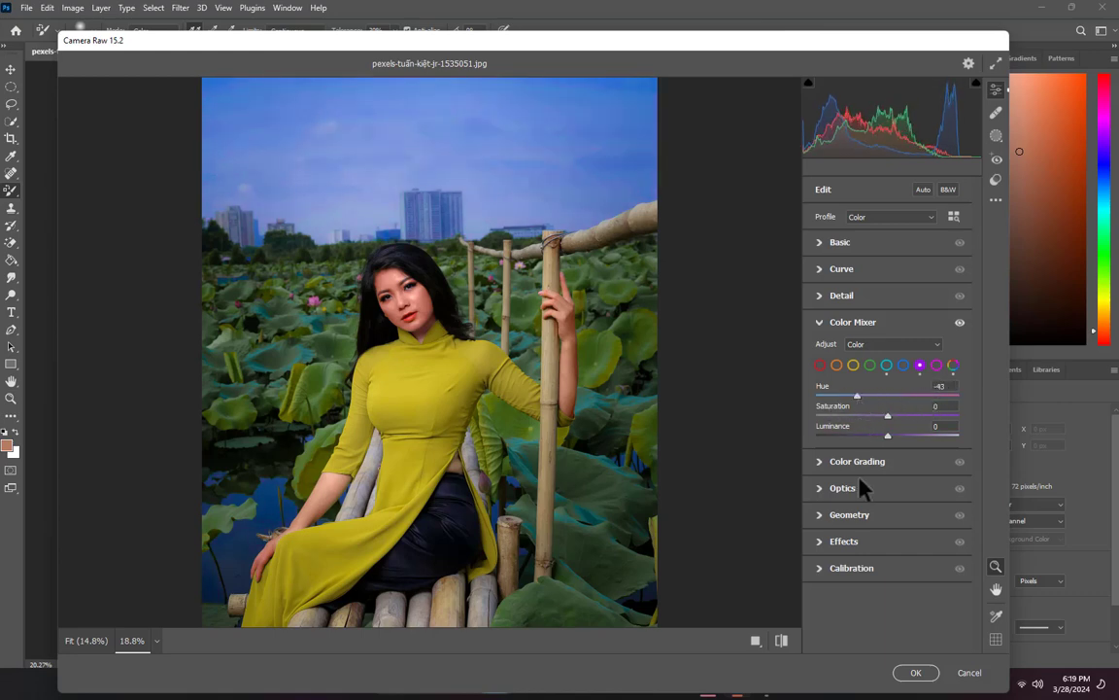
# Compare the hue changes with the default settings and try out the Magenta hue, returning it to 0
pyautogui.click(781, 642)
pyautogui.click(781, 643)
pyautogui.moveTo(981, 389); pyautogui.dragTo(821, 398)
pyautogui.moveTo(886, 403); pyautogui.dragTo(885, 402)
# Switch the Camera Raw preview to the default settings and examine the woman's face up close
pyautogui.scroll(4, 427, 296)
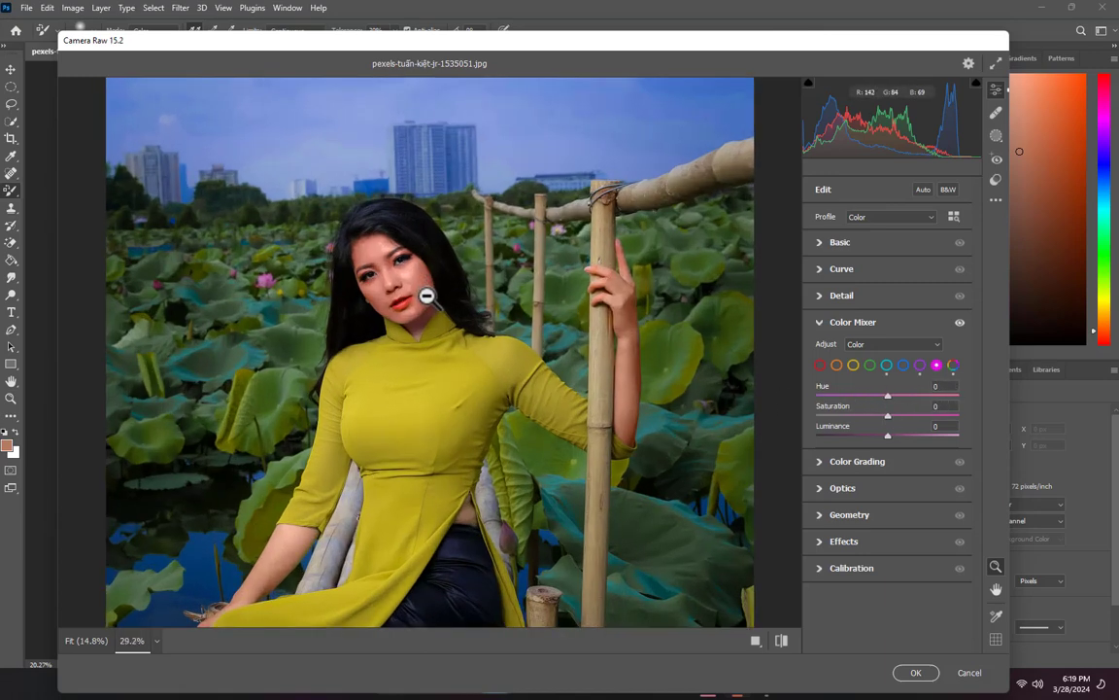
pyautogui.scroll(5, 400, 225)
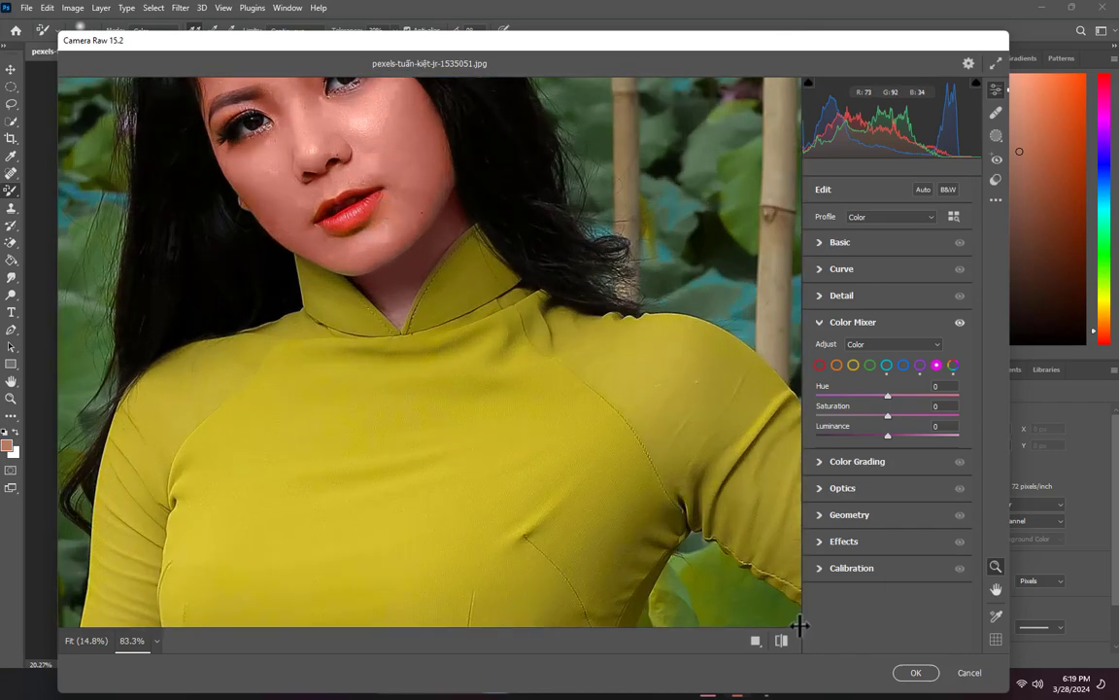
pyautogui.click(781, 640)
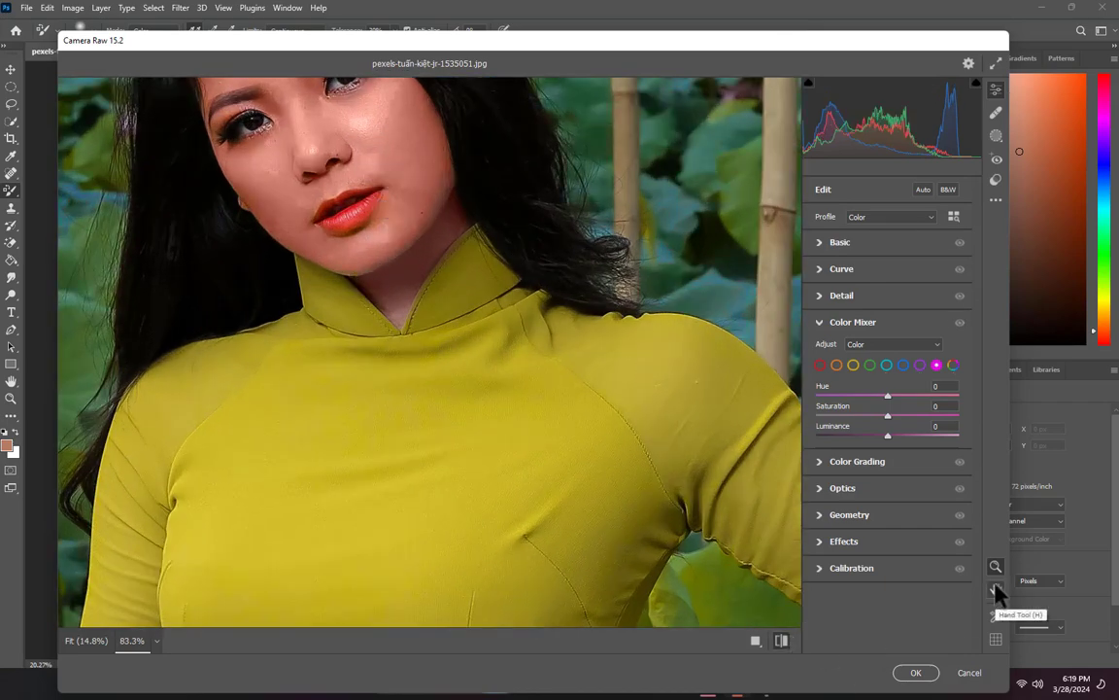
pyautogui.click(412, 360)
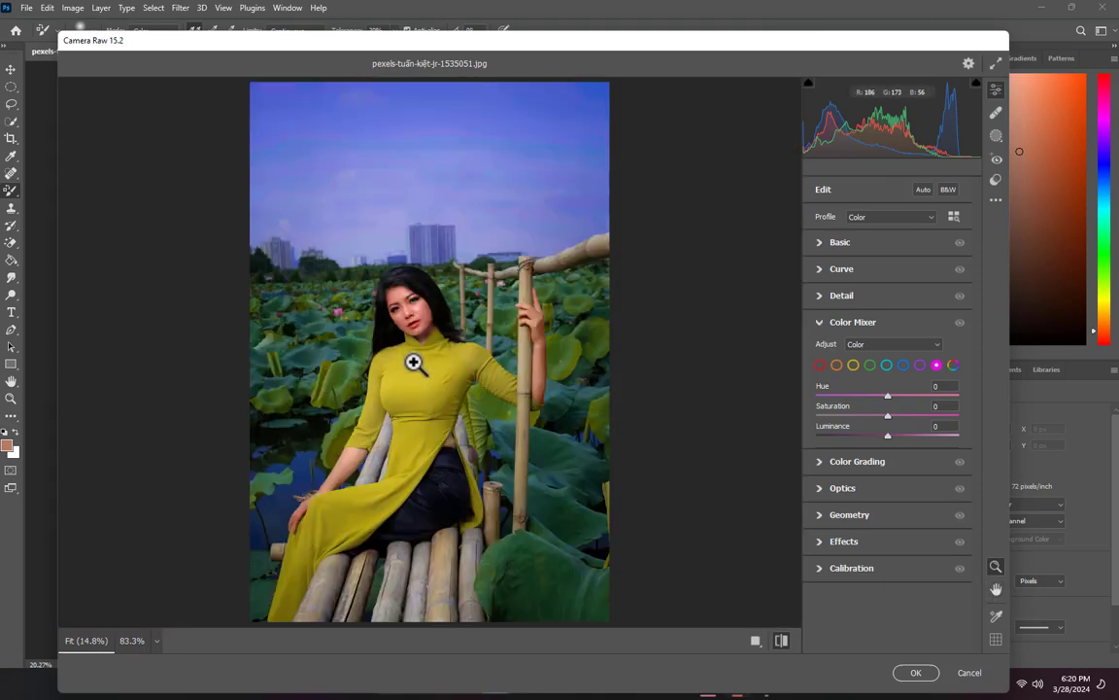
pyautogui.click(412, 321)
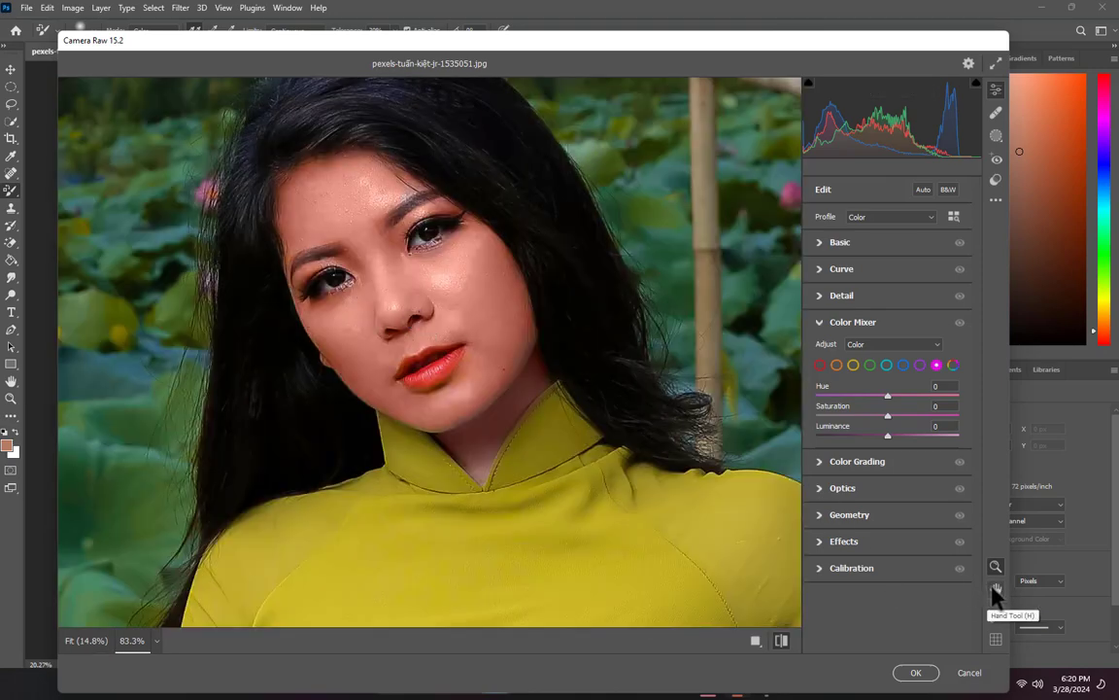
pyautogui.click(996, 589)
pyautogui.moveTo(524, 321); pyautogui.dragTo(459, 375)
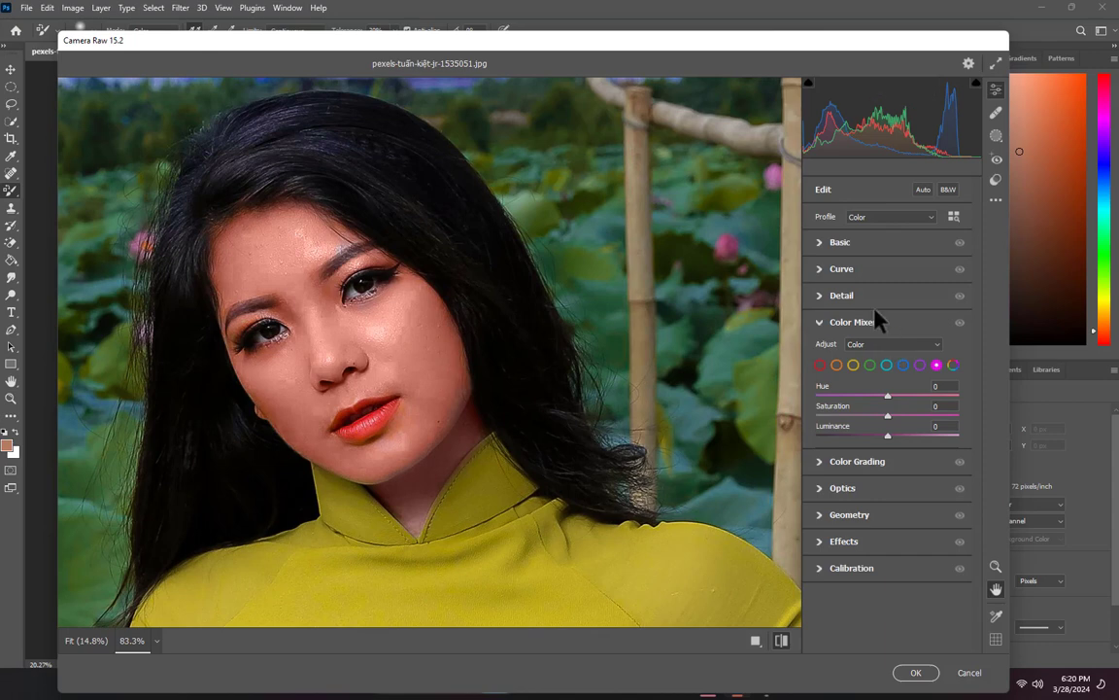
# Set Color Noise Reduction to 10 in the Detail settings and check the skin around the mouth and chin
pyautogui.click(841, 295)
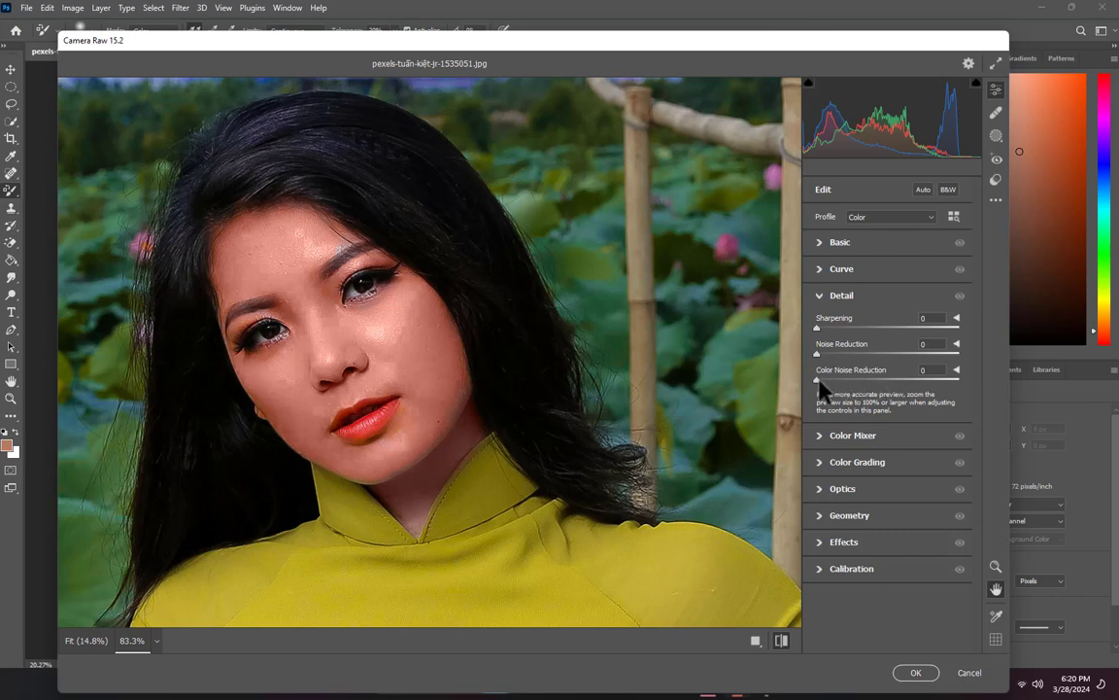
pyautogui.moveTo(818, 380); pyautogui.dragTo(924, 381)
pyautogui.moveTo(1038, 381); pyautogui.dragTo(834, 338)
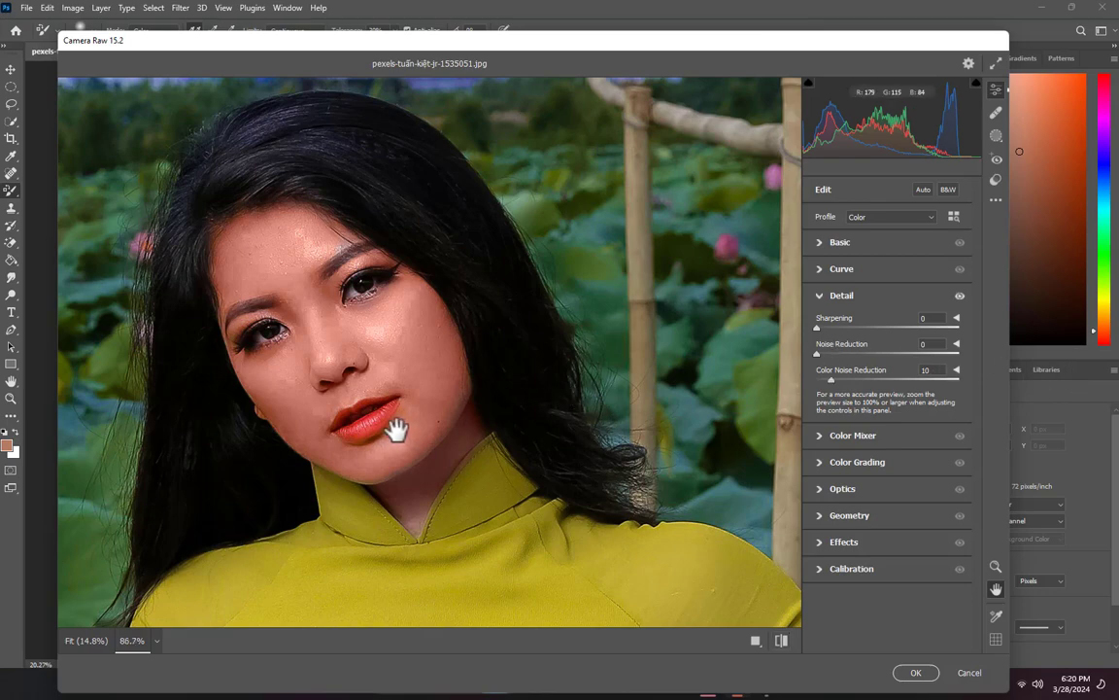
pyautogui.scroll(2, 393, 432)
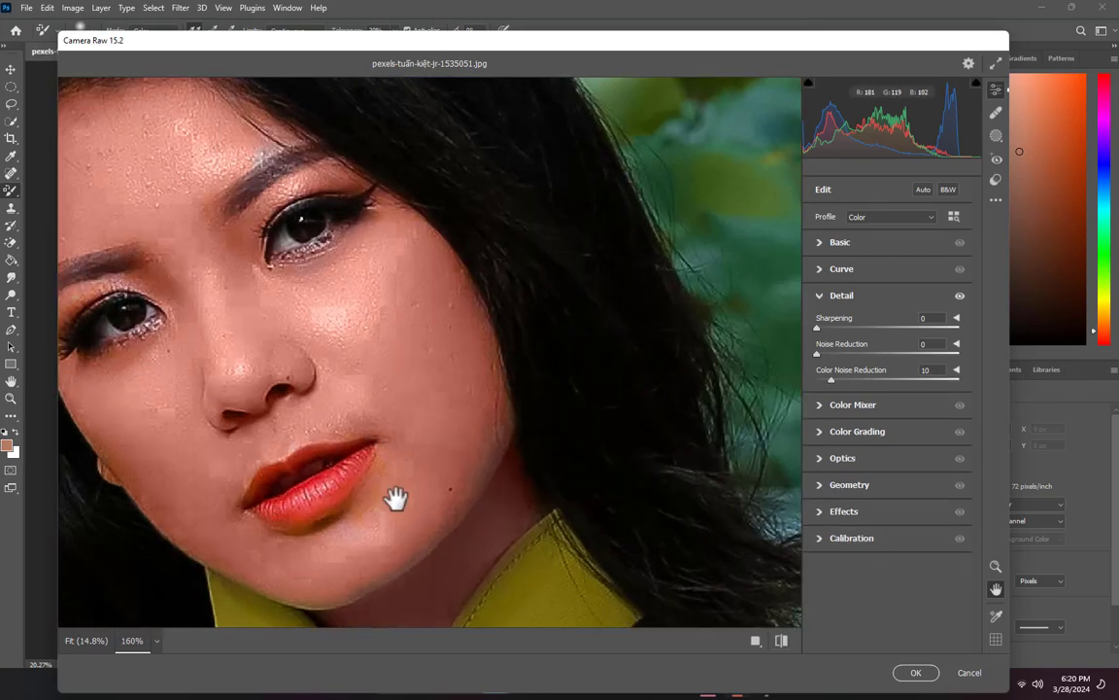
pyautogui.moveTo(395, 497); pyautogui.dragTo(405, 415)
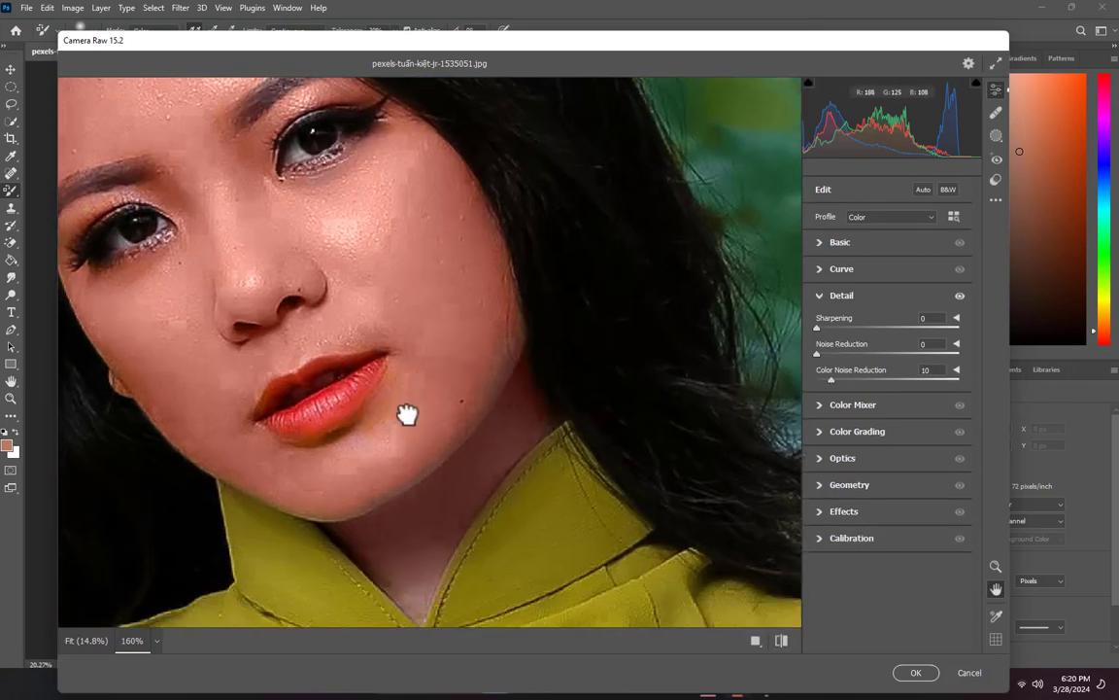
# Compare the skin with Color Noise Reduction at 0 and 100 in the Detail settings, leaving it at 100
pyautogui.scroll(1, 367, 440)
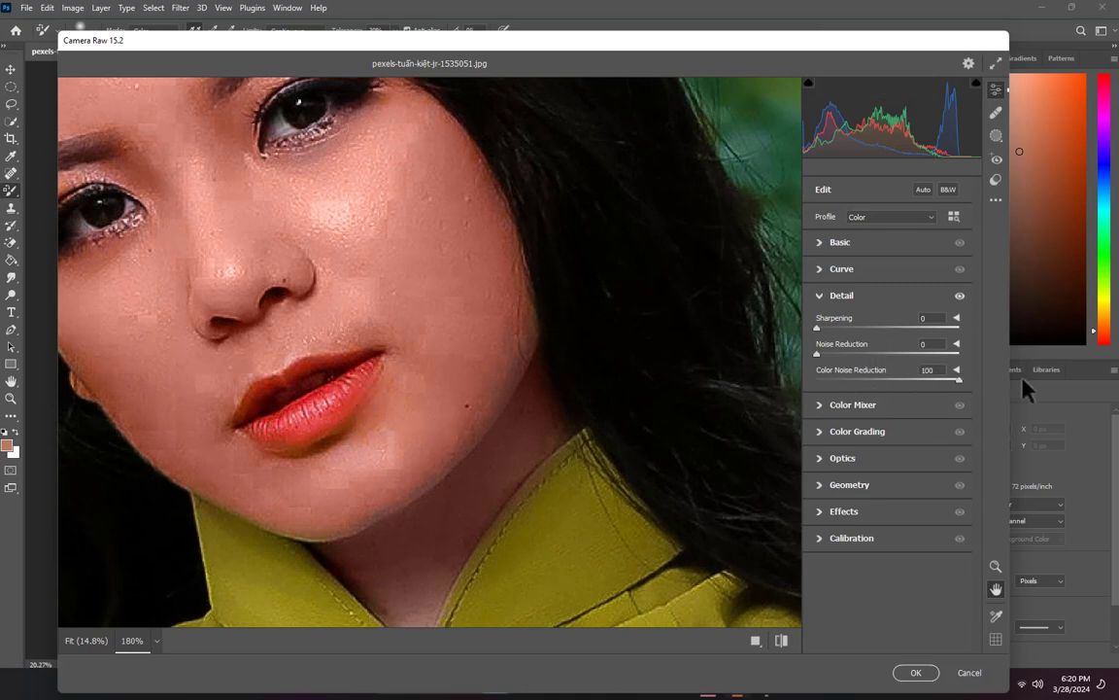
pyautogui.moveTo(1022, 379); pyautogui.dragTo(748, 367)
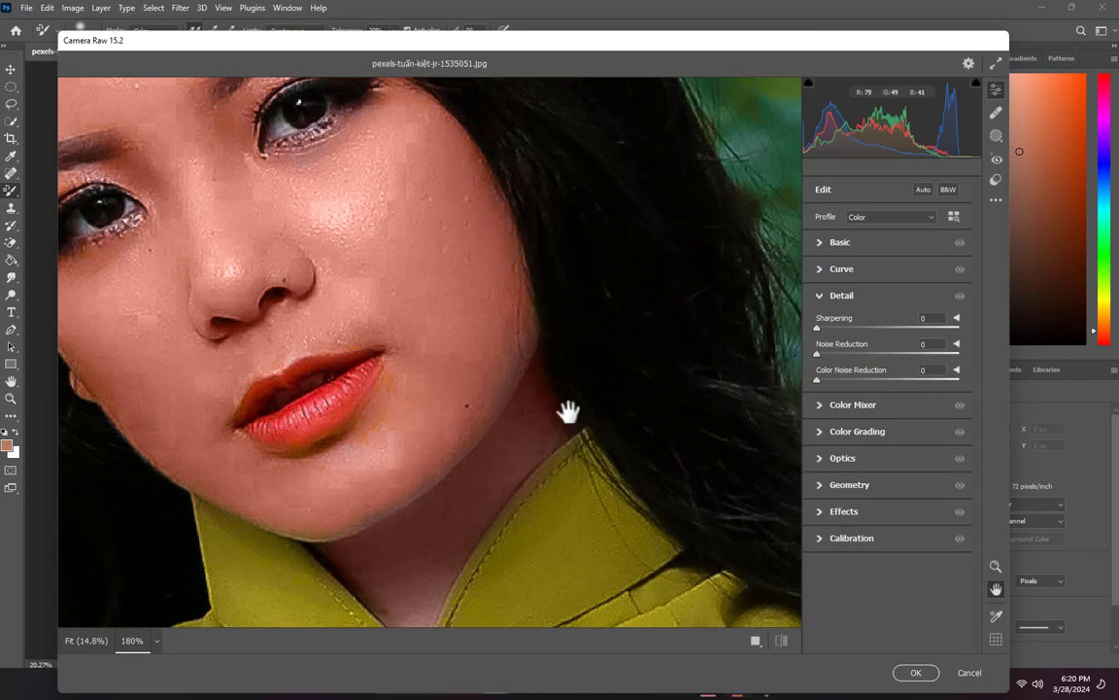
pyautogui.moveTo(819, 380); pyautogui.dragTo(843, 380)
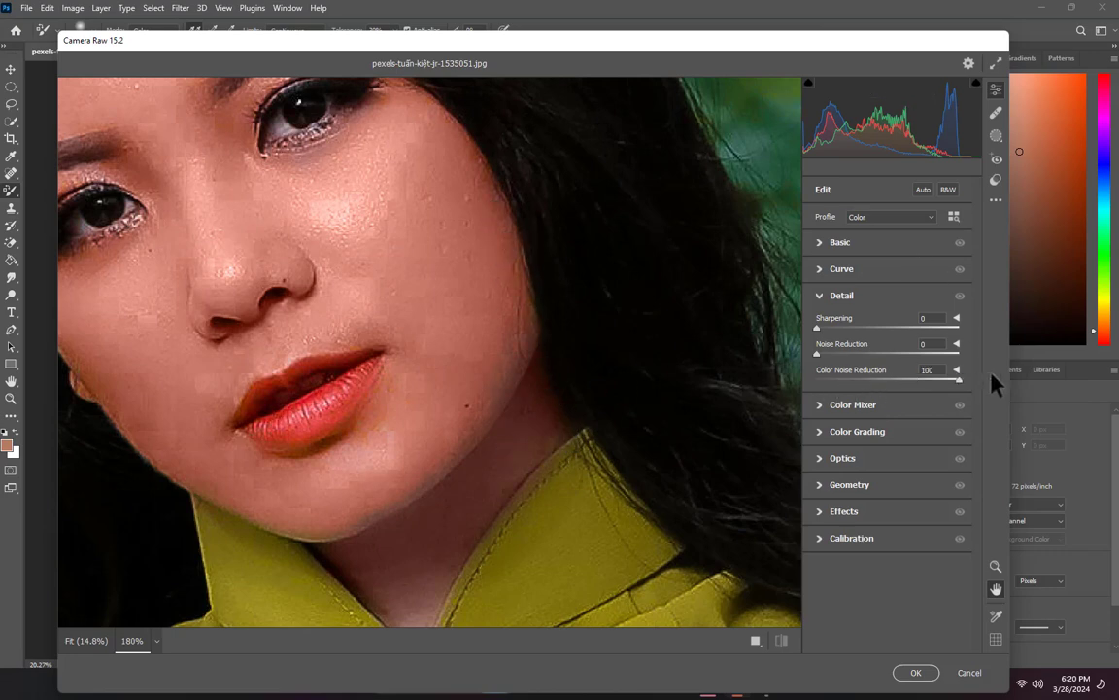
pyautogui.moveTo(959, 378); pyautogui.dragTo(916, 370)
pyautogui.moveTo(793, 353); pyautogui.dragTo(1018, 367)
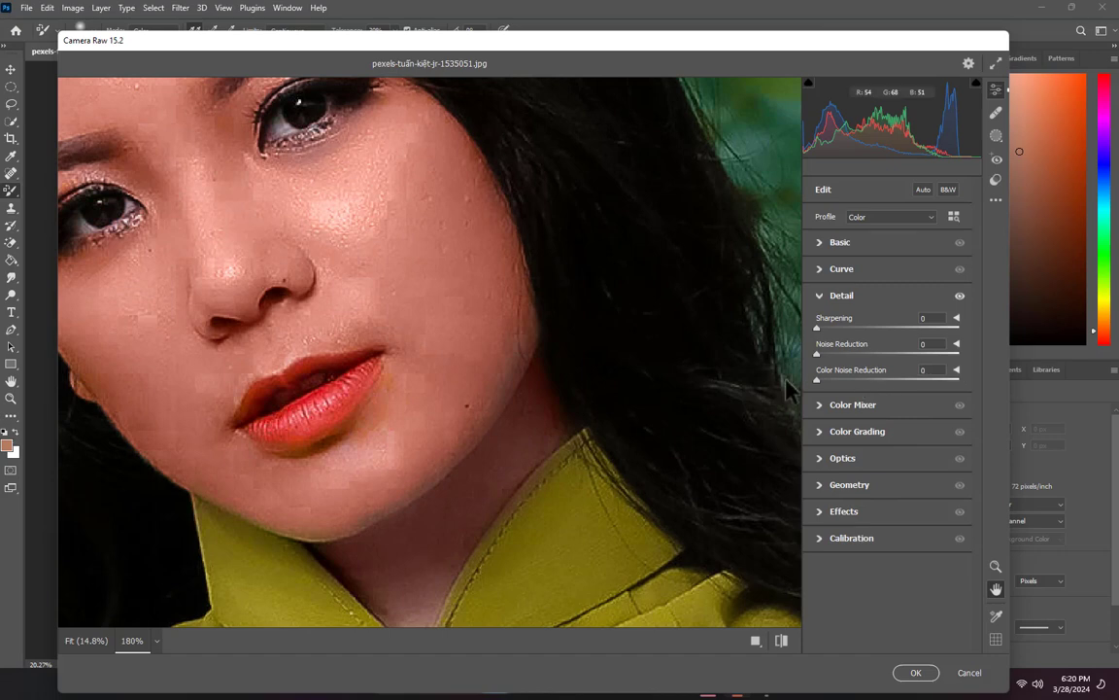
pyautogui.scroll(-3, 523, 404)
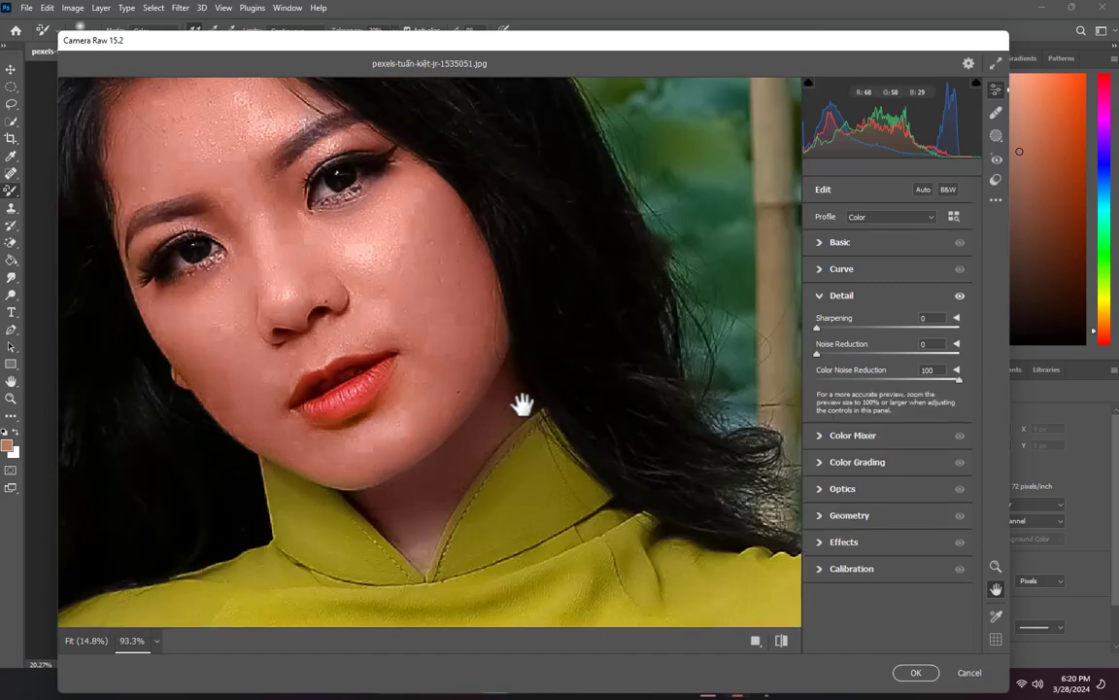
pyautogui.scroll(-3, 514, 399)
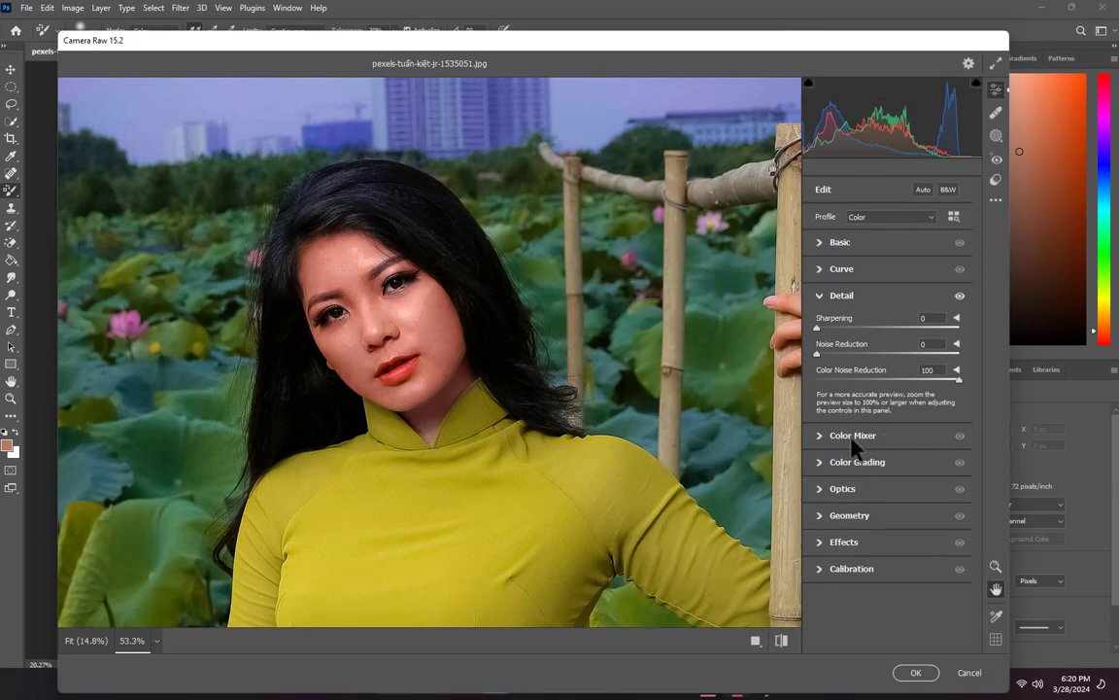
# Raise the saturation of the reds to +54 in the Color Mixer
pyautogui.click(853, 437)
pyautogui.click(820, 365)
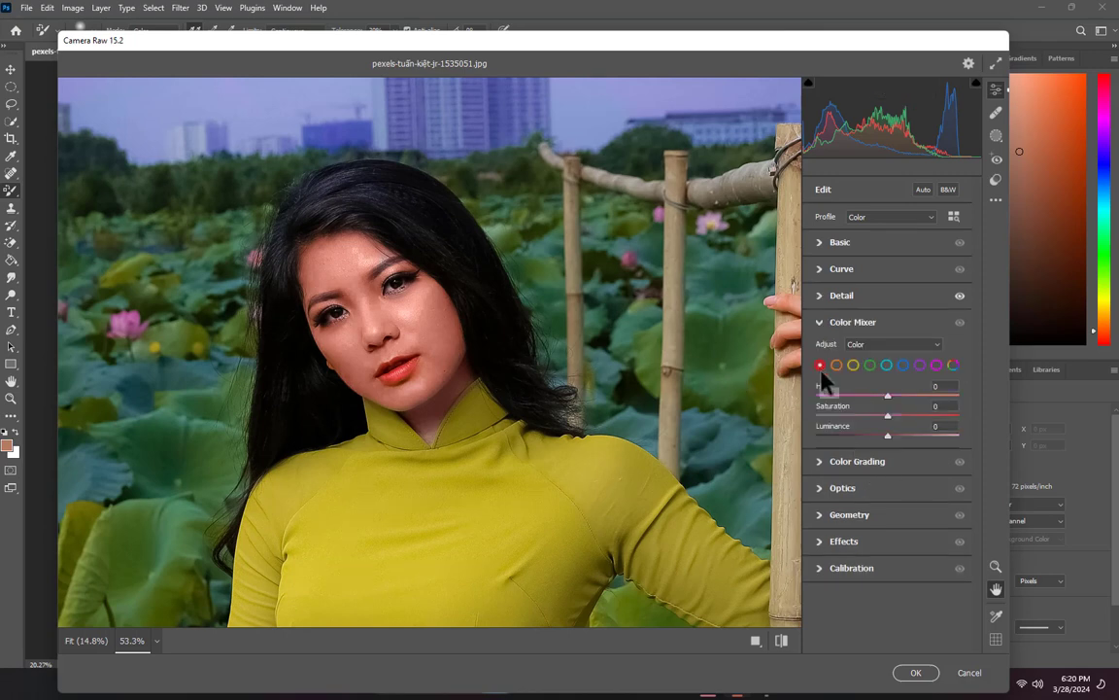
pyautogui.moveTo(890, 413); pyautogui.dragTo(931, 415)
pyautogui.scroll(-1, 425, 282)
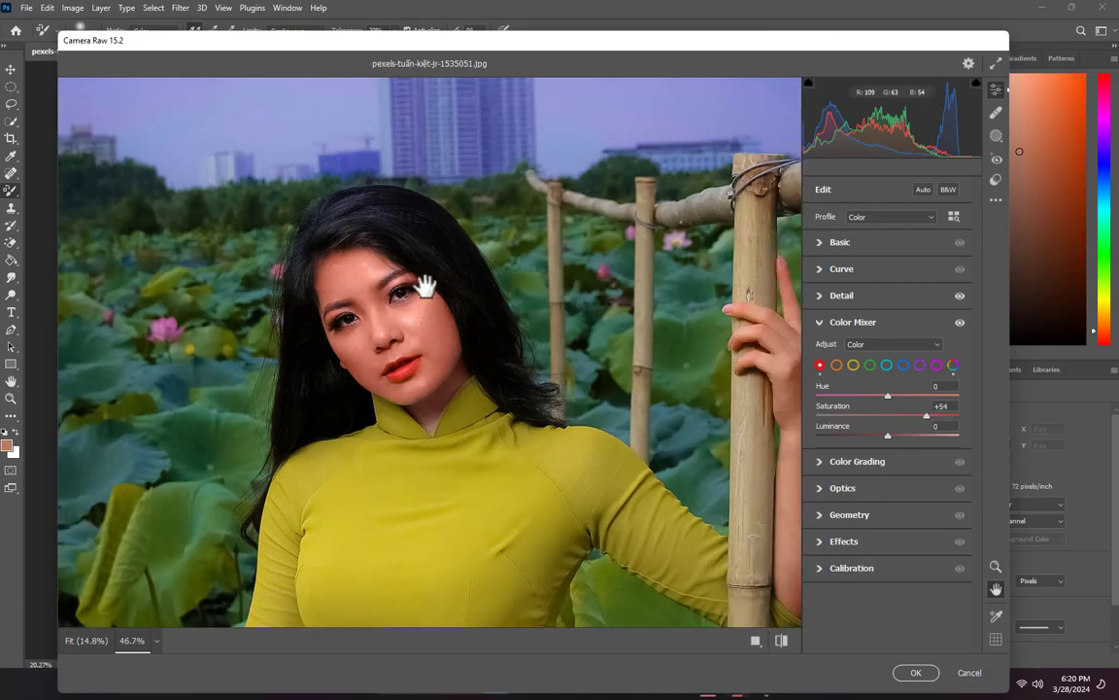
# Adjust the oranges in the Color Mixer to Hue -16, Saturation +33 and Luminance -2
pyautogui.click(836, 364)
pyautogui.moveTo(888, 414)
pyautogui.mouseDown()
pyautogui.moveTo(931, 416)
pyautogui.moveTo(879, 398)
pyautogui.mouseUp()
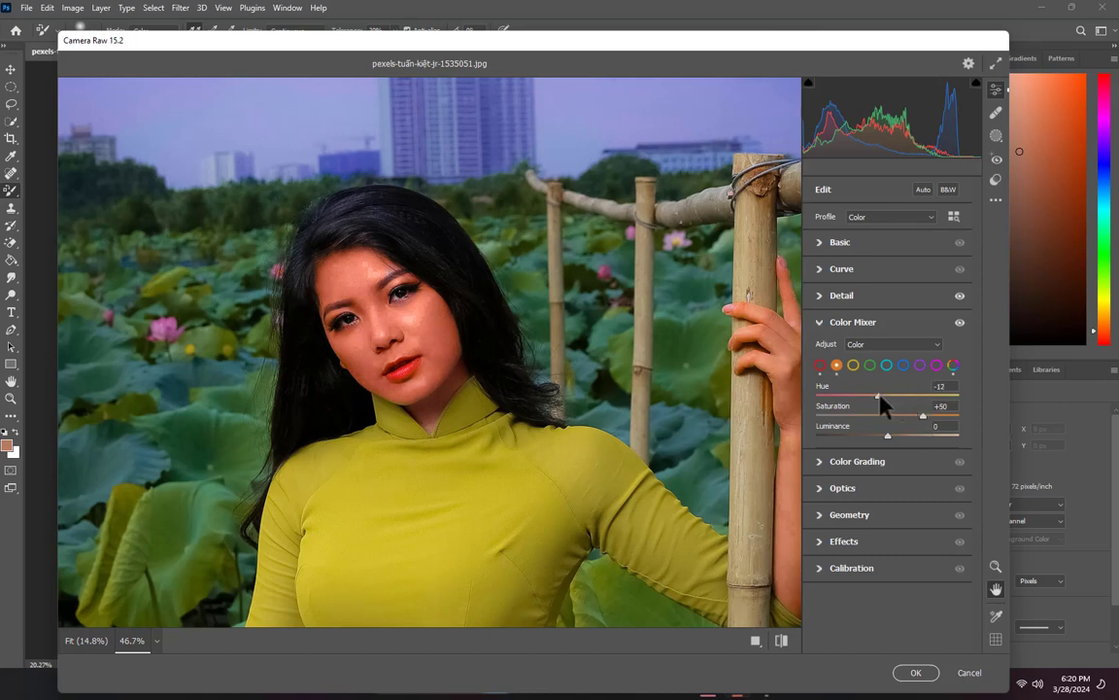
pyautogui.scroll(-1, 426, 331)
pyautogui.scroll(-1, 425, 331)
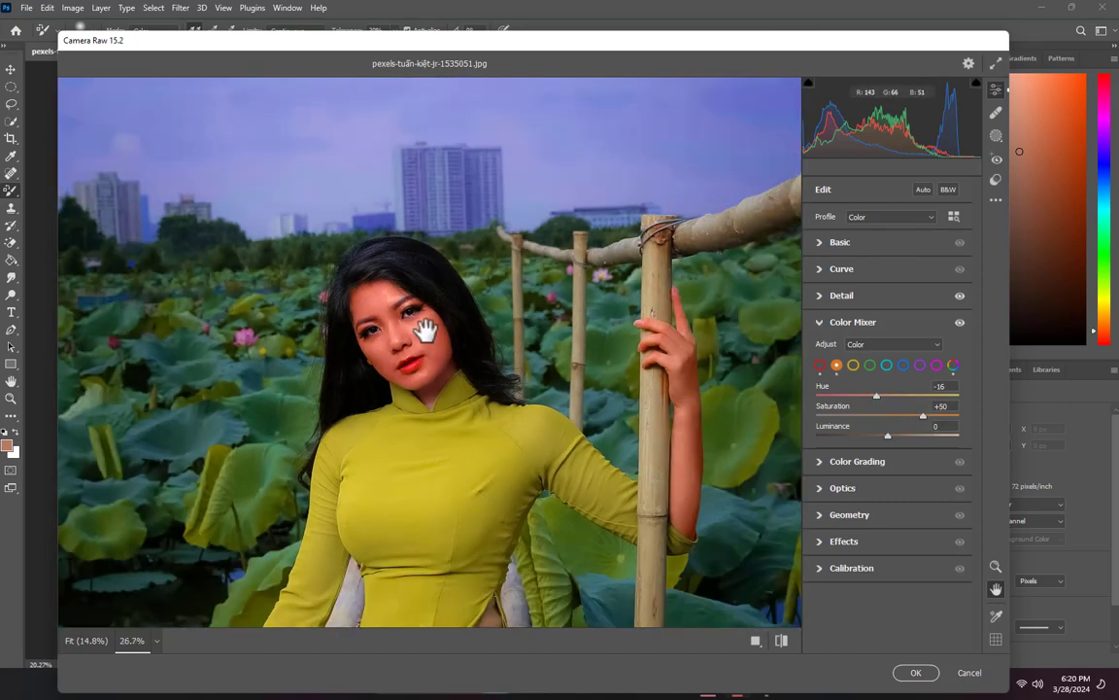
pyautogui.scroll(-4, 426, 330)
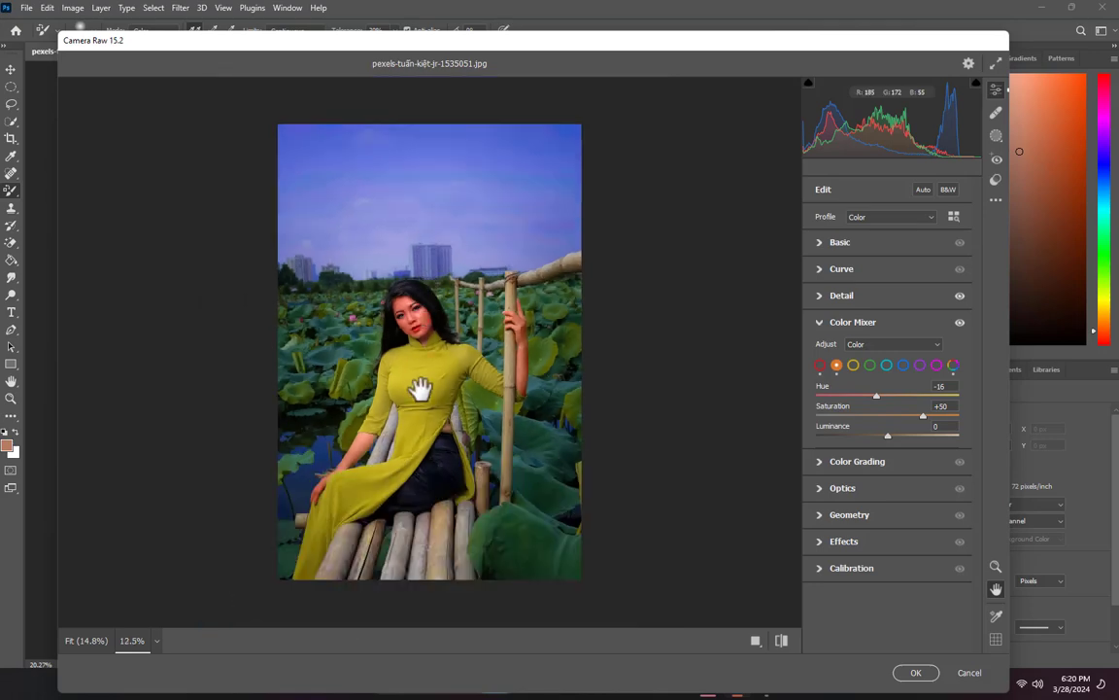
pyautogui.scroll(2, 420, 389)
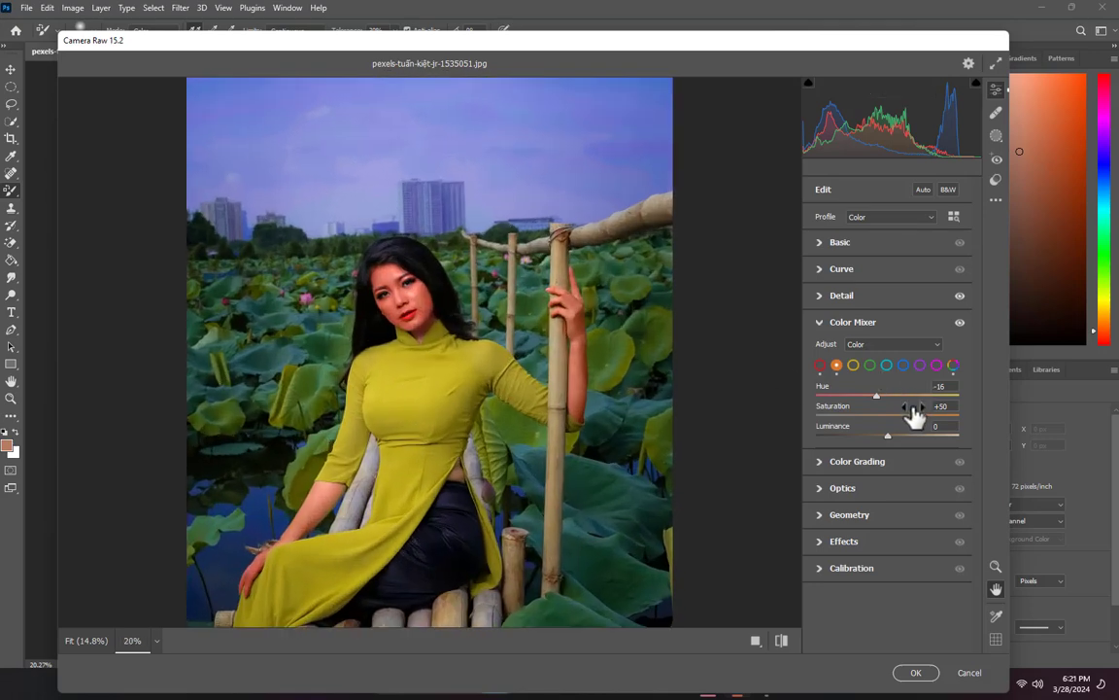
pyautogui.moveTo(896, 431)
pyautogui.mouseDown()
pyautogui.moveTo(862, 435)
pyautogui.moveTo(902, 442)
pyautogui.moveTo(875, 442)
pyautogui.moveTo(886, 417)
pyautogui.moveTo(854, 418)
pyautogui.moveTo(903, 415)
pyautogui.mouseUp()
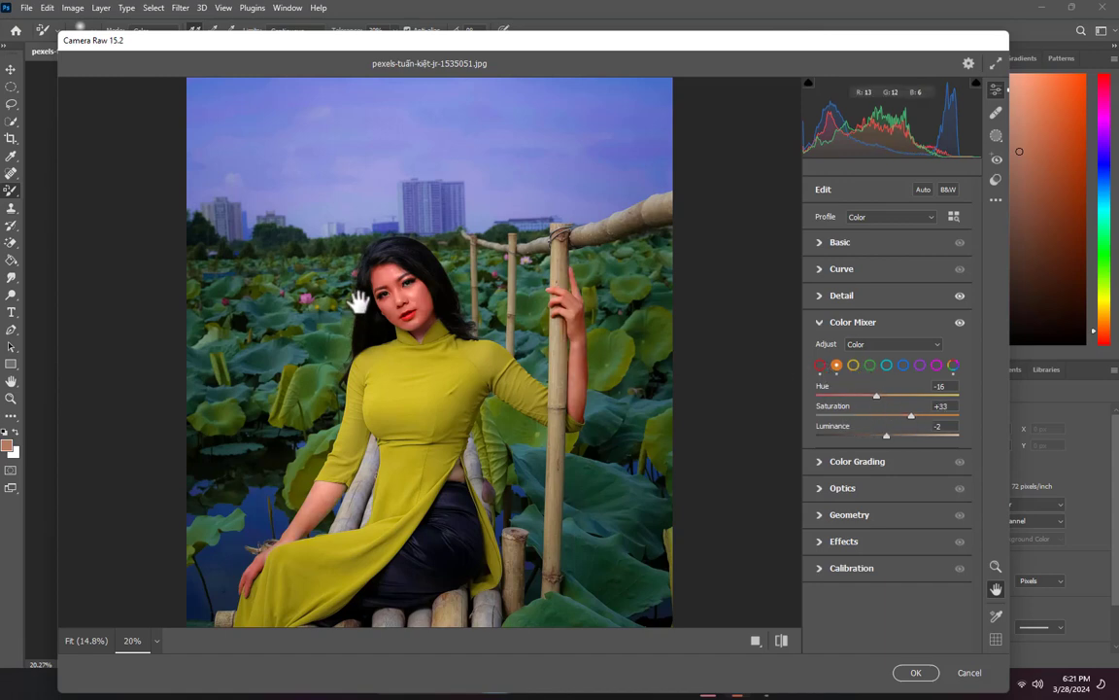
pyautogui.scroll(1, 360, 299)
pyautogui.scroll(-2, 375, 292)
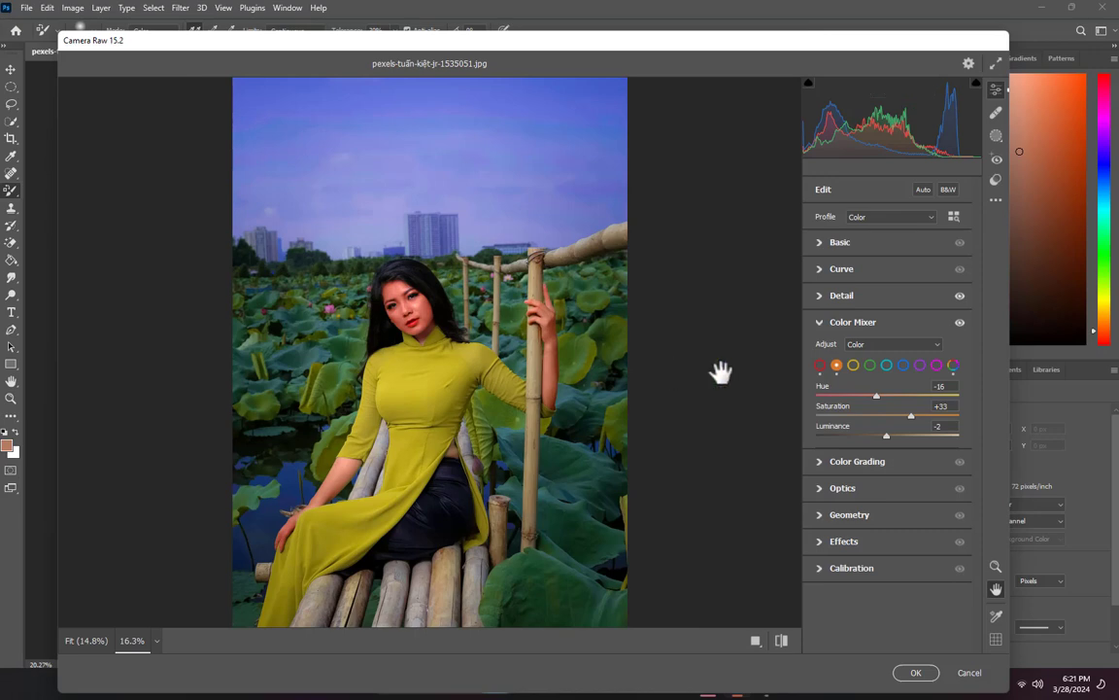
# Lower Blacks to -42 and Whites to -13 in the Basic settings
pyautogui.click(841, 244)
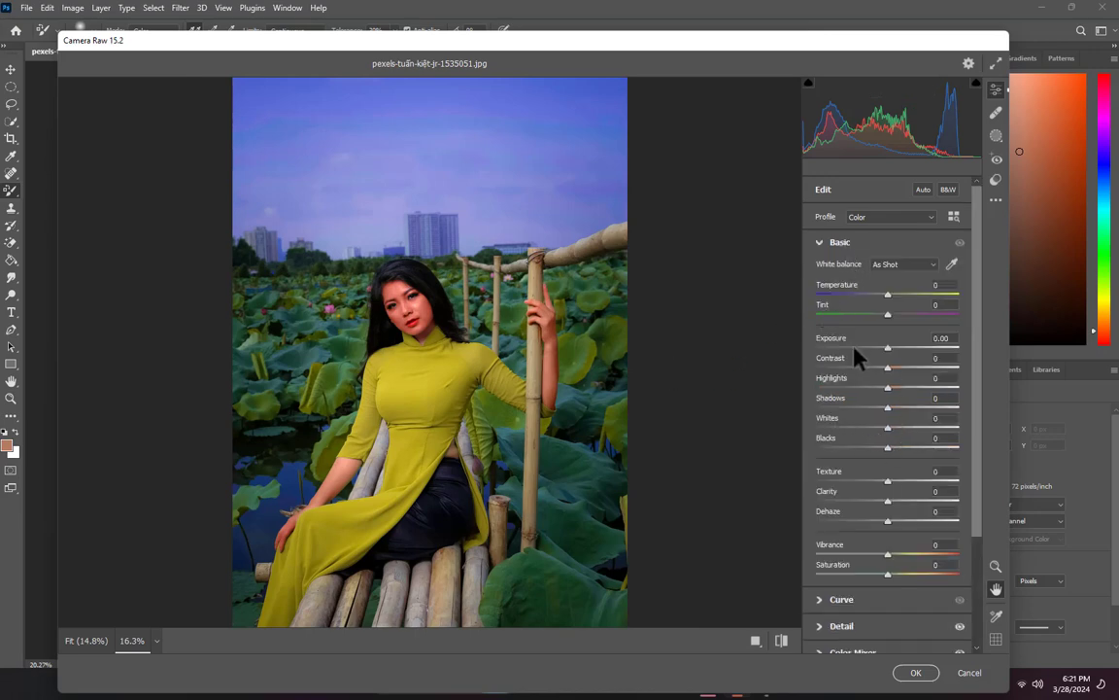
pyautogui.scroll(1, 445, 437)
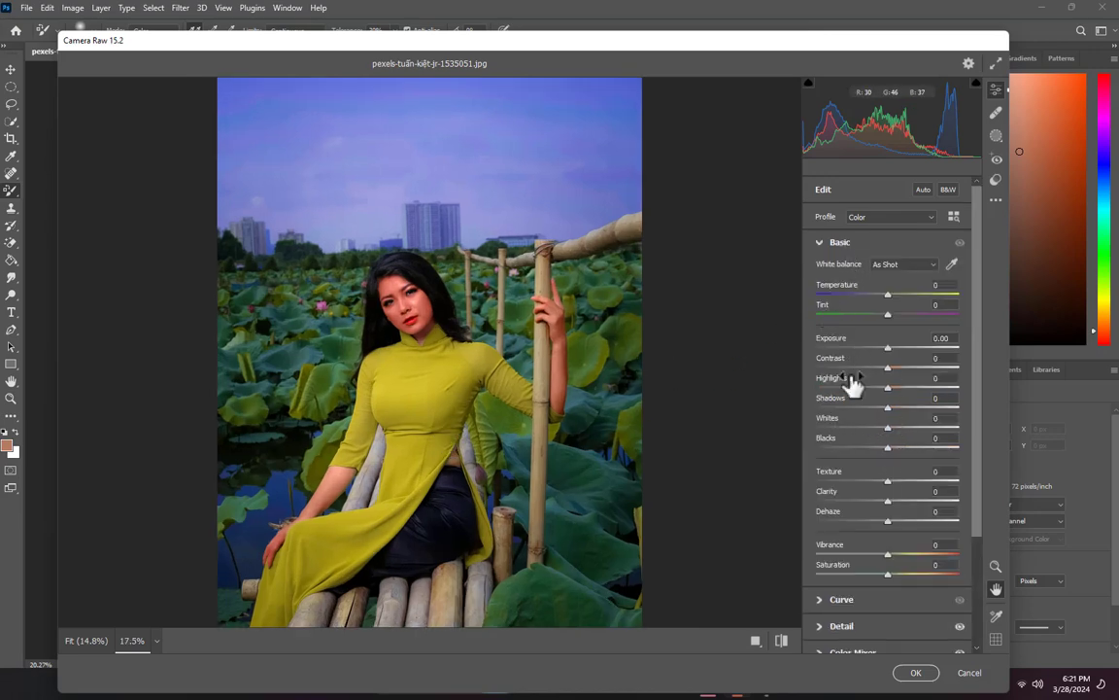
pyautogui.moveTo(889, 448); pyautogui.dragTo(859, 448)
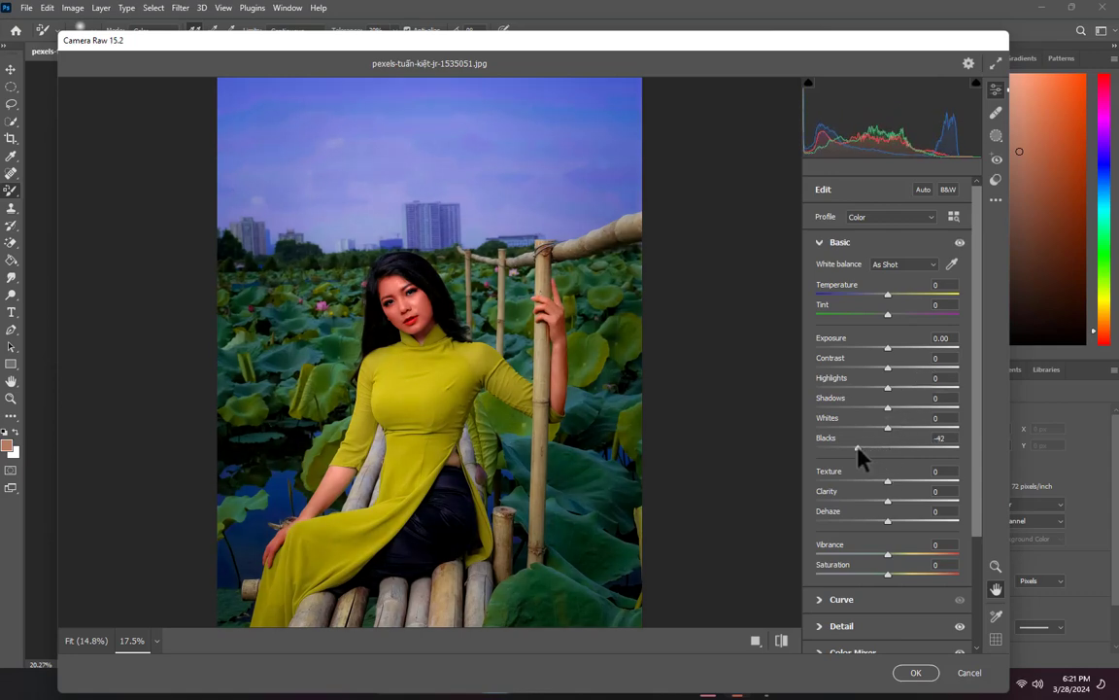
pyautogui.moveTo(888, 426)
pyautogui.mouseDown()
pyautogui.moveTo(922, 429)
pyautogui.moveTo(878, 426)
pyautogui.moveTo(881, 435)
pyautogui.mouseUp()
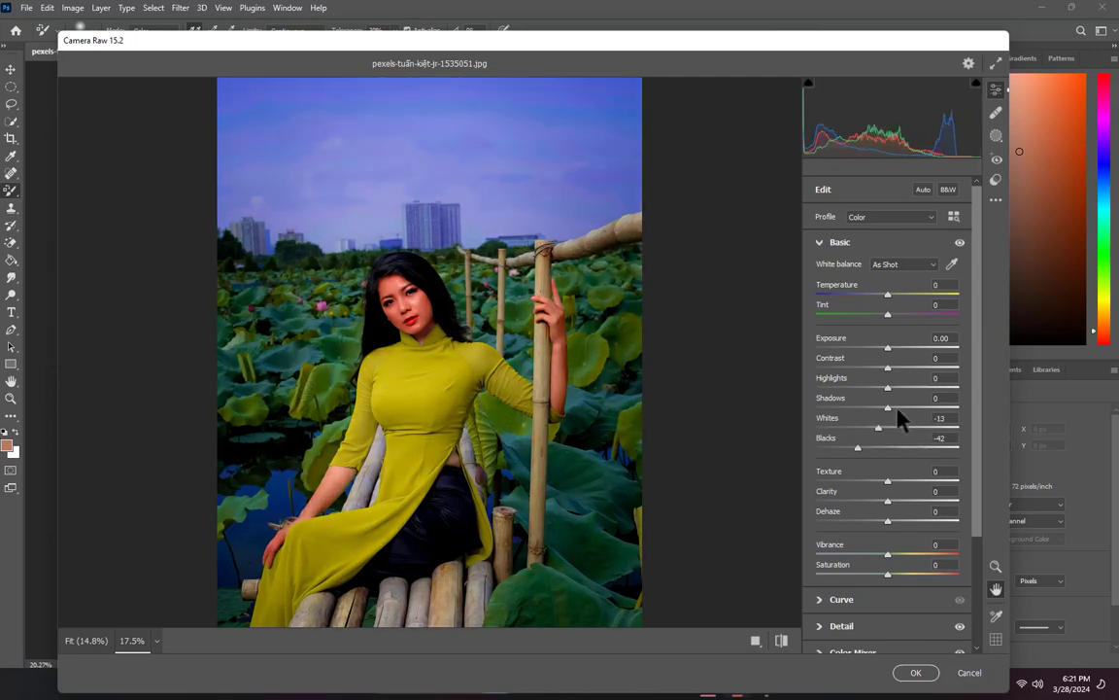
# Set Shadows to +30, Highlights to -9 and Contrast to +26 in the Basic settings
pyautogui.moveTo(887, 407)
pyautogui.mouseDown()
pyautogui.moveTo(922, 410)
pyautogui.moveTo(887, 413)
pyautogui.moveTo(917, 408)
pyautogui.moveTo(884, 408)
pyautogui.moveTo(913, 412)
pyautogui.moveTo(902, 388)
pyautogui.moveTo(914, 389)
pyautogui.moveTo(885, 387)
pyautogui.mouseUp()
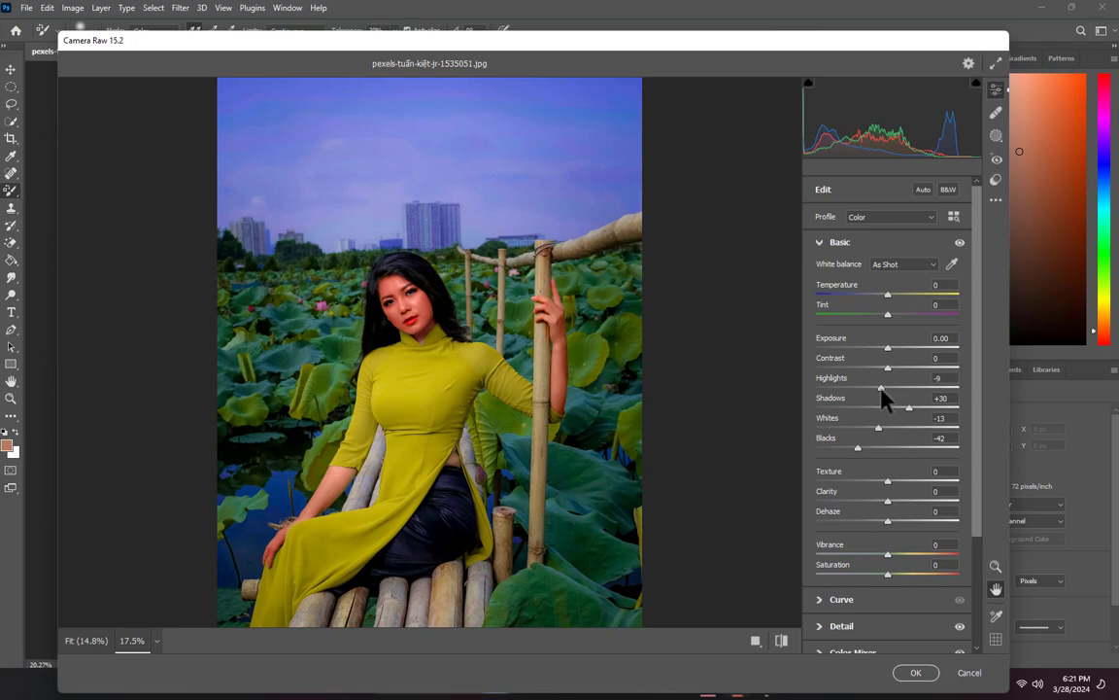
pyautogui.moveTo(889, 367)
pyautogui.mouseDown()
pyautogui.moveTo(907, 367)
pyautogui.moveTo(868, 368)
pyautogui.moveTo(906, 375)
pyautogui.mouseUp()
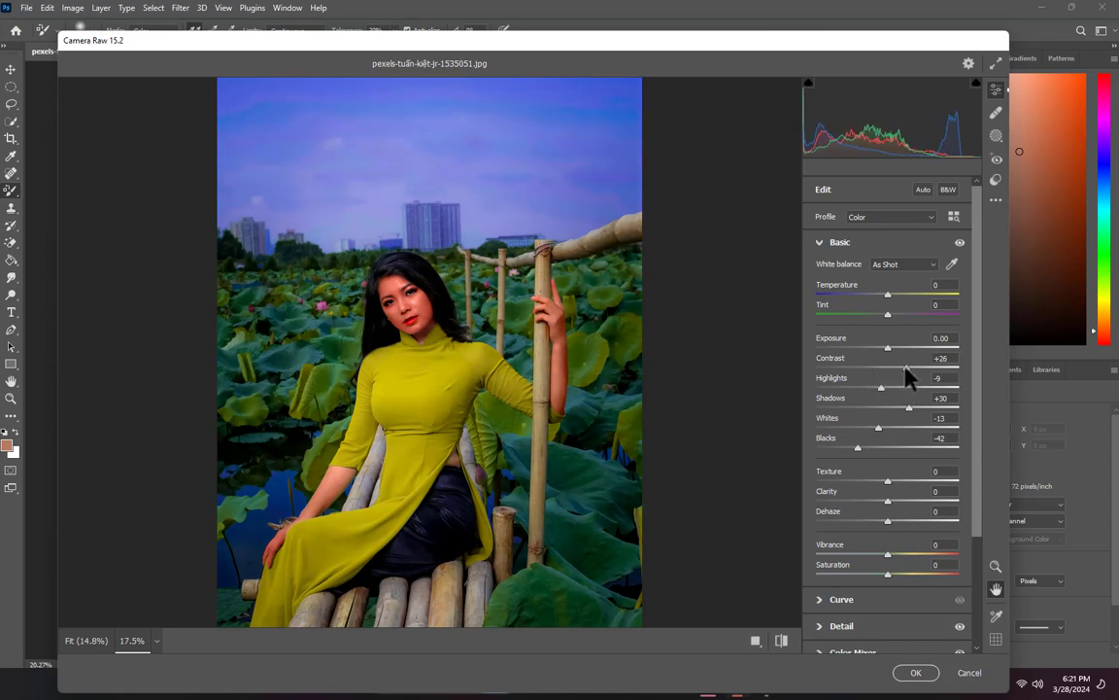
pyautogui.scroll(-3, 475, 402)
pyautogui.scroll(-2, 433, 409)
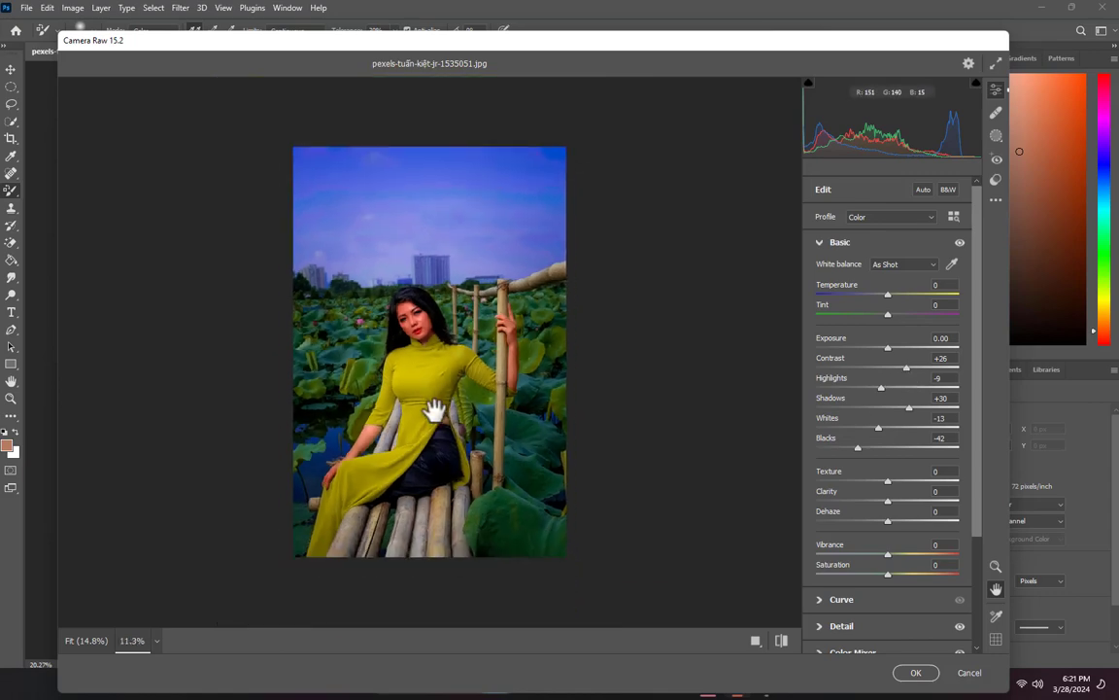
pyautogui.scroll(3, 439, 467)
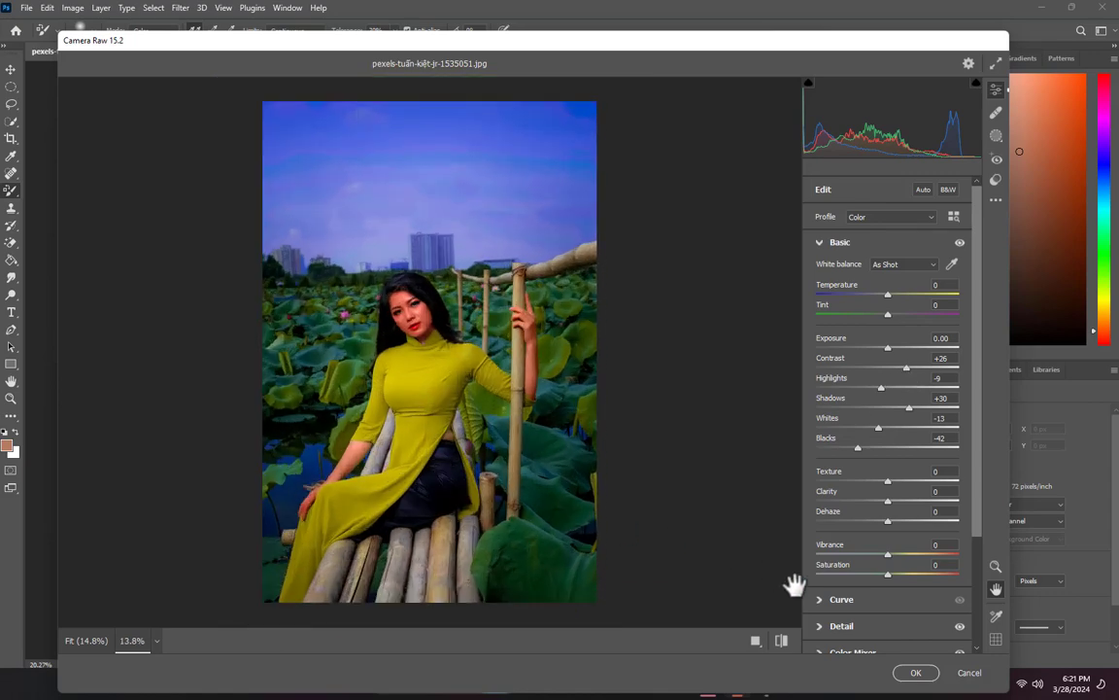
# Apply the Camera Raw adjustments to the photo and examine the graded portrait in the document
pyautogui.click(911, 673)
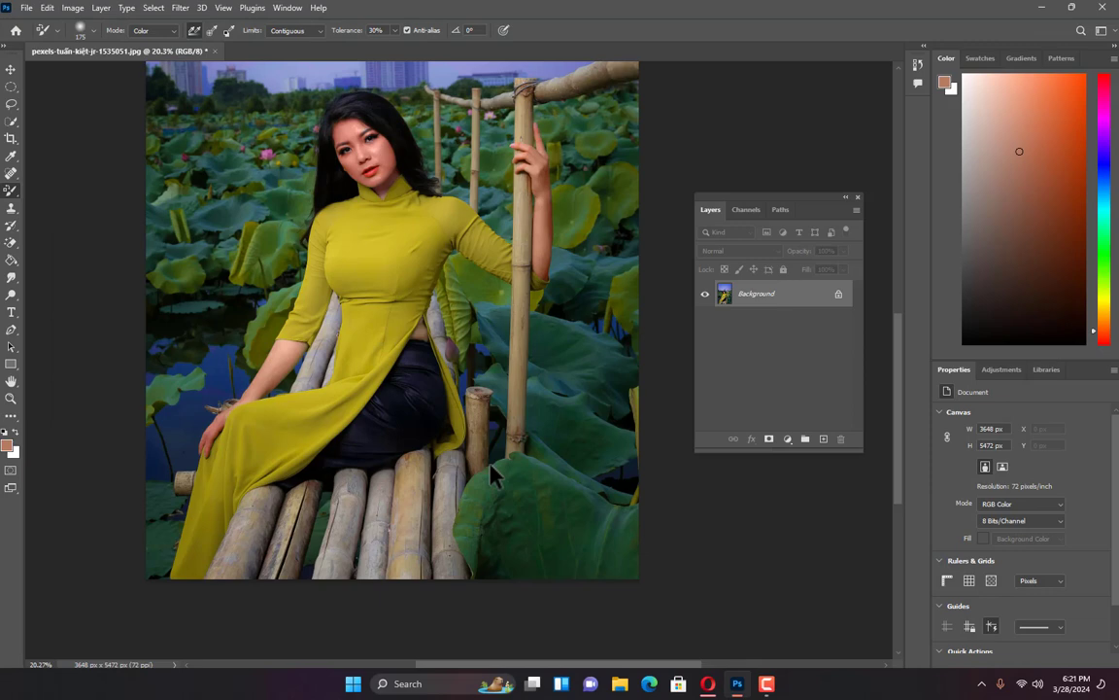
pyautogui.scroll(-3, 400, 332)
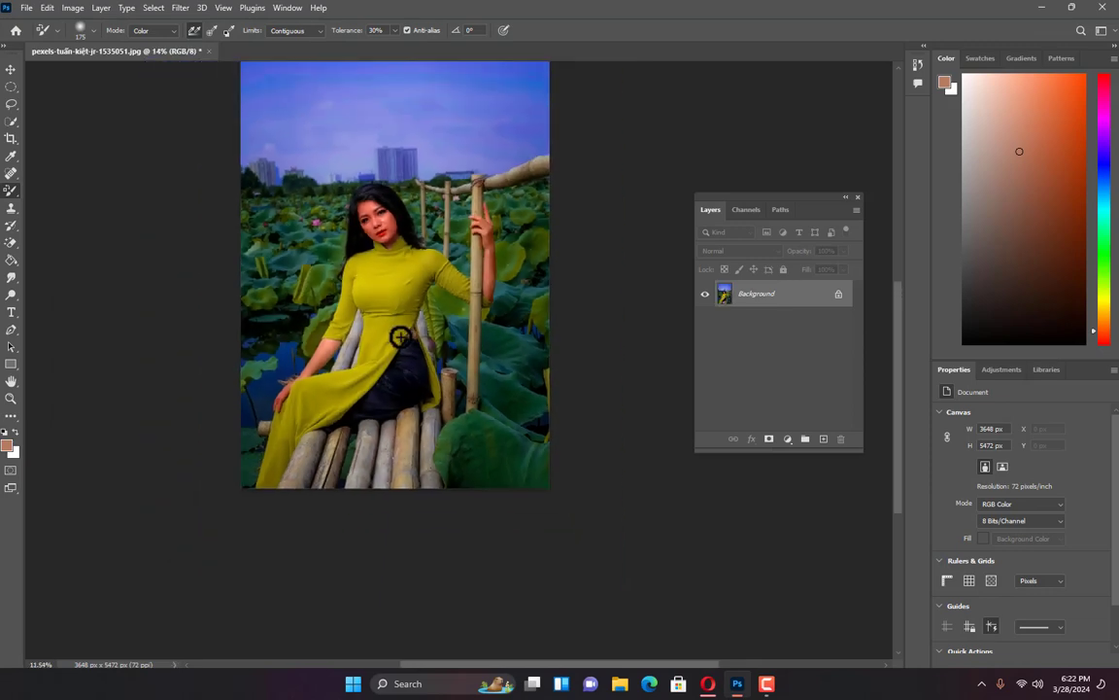
pyautogui.scroll(2, 385, 288)
pyautogui.scroll(4, 385, 289)
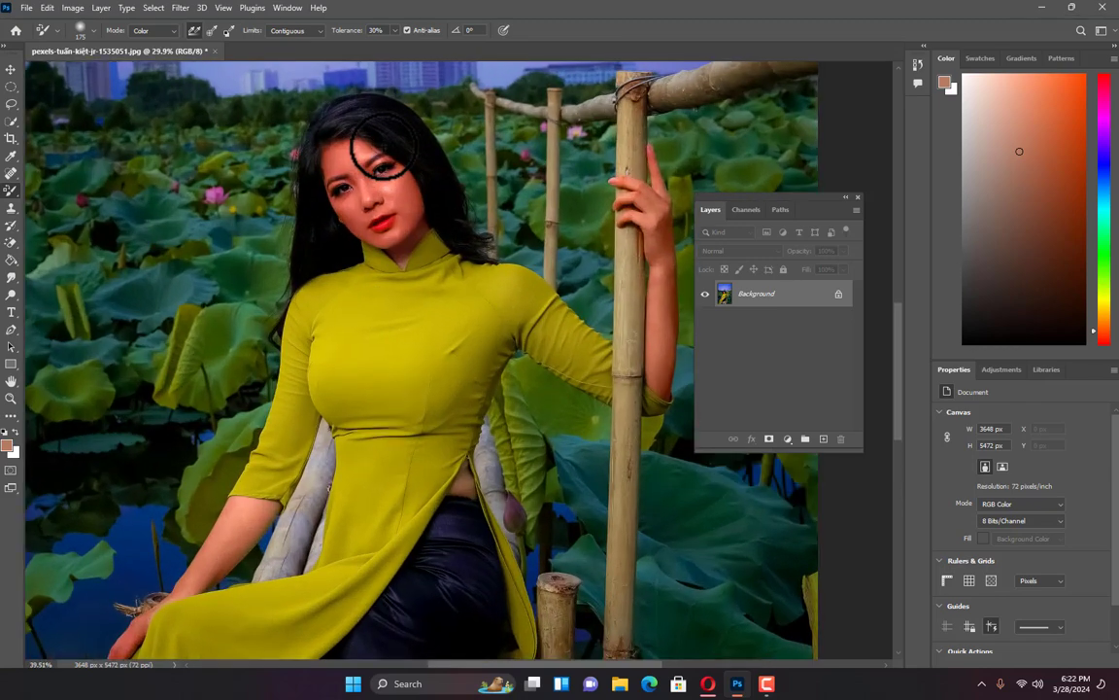
pyautogui.scroll(-2, 369, 243)
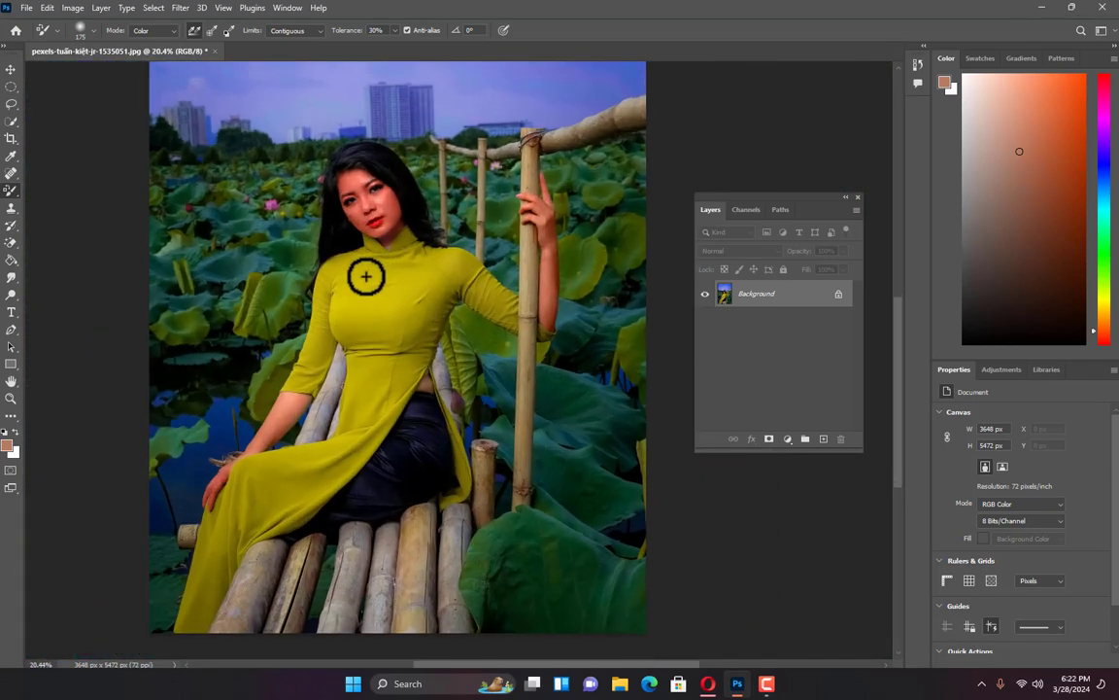
pyautogui.scroll(1, 364, 260)
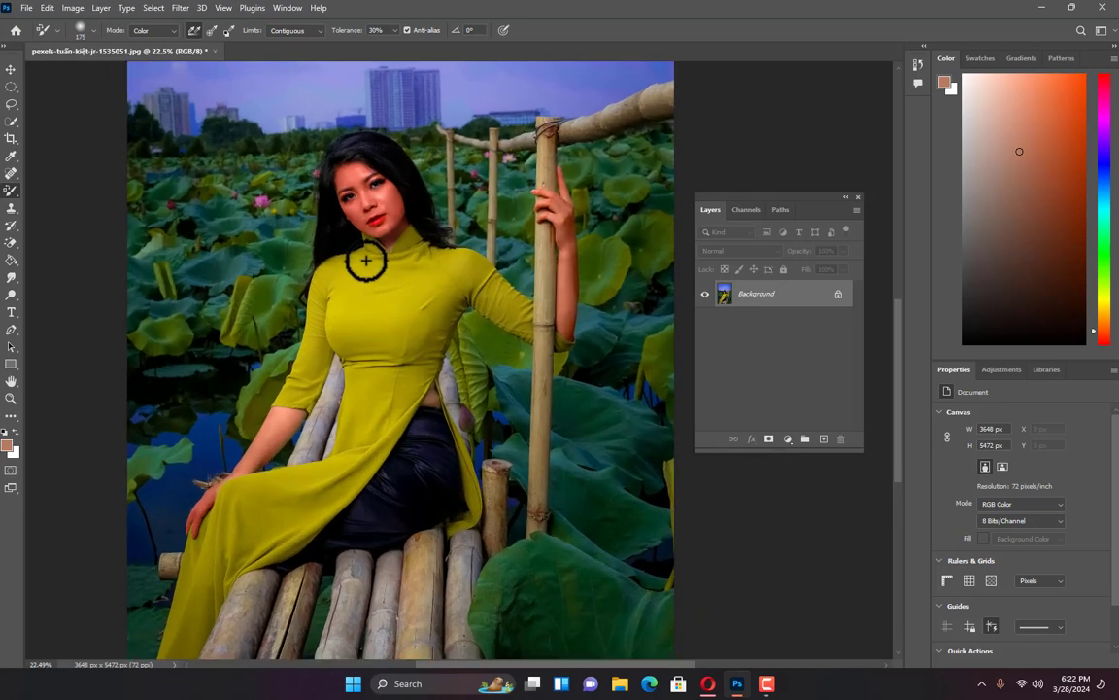
# Select the upper part of the yellow dress with the Quick Selection tool, discarding a first selection that takes in the face and hair
pyautogui.click(12, 123)
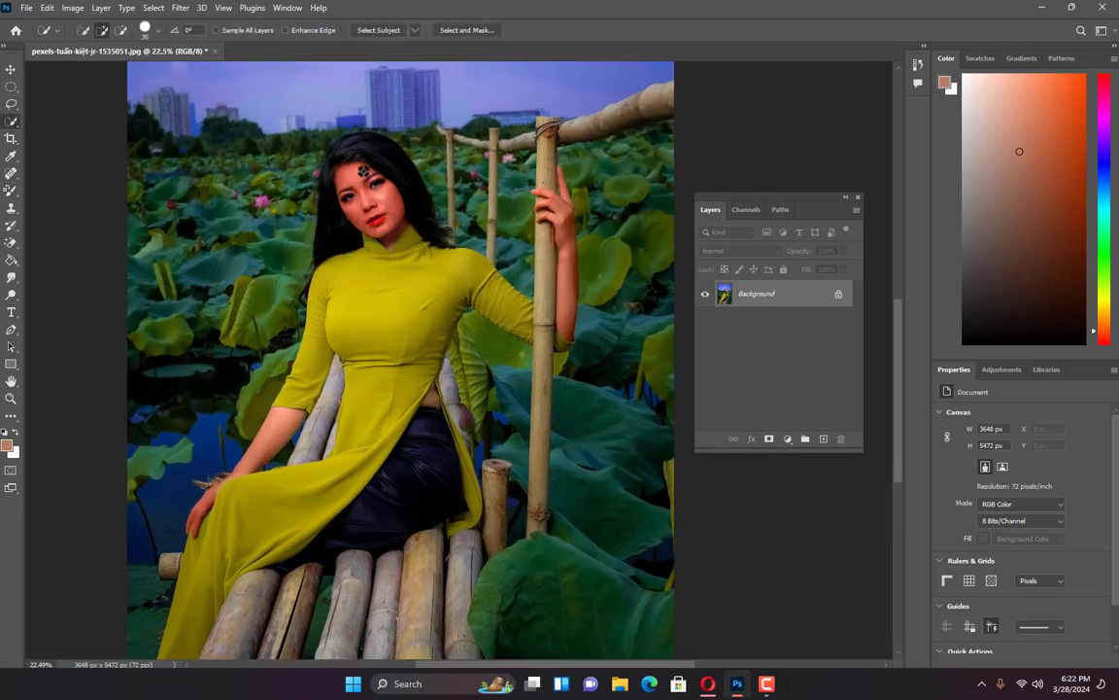
pyautogui.moveTo(358, 147)
pyautogui.mouseDown()
pyautogui.moveTo(342, 167)
pyautogui.moveTo(385, 237)
pyautogui.moveTo(402, 292)
pyautogui.moveTo(397, 328)
pyautogui.mouseUp()
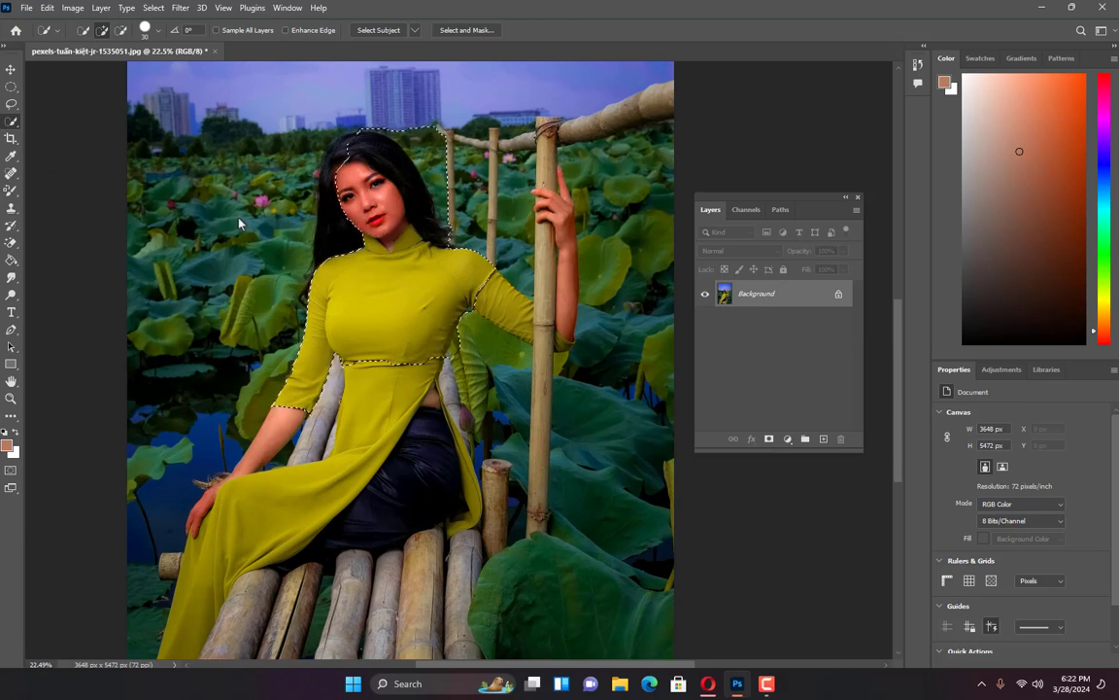
pyautogui.hotkey('ctrl', 'd')
pyautogui.scroll(3, 410, 322)
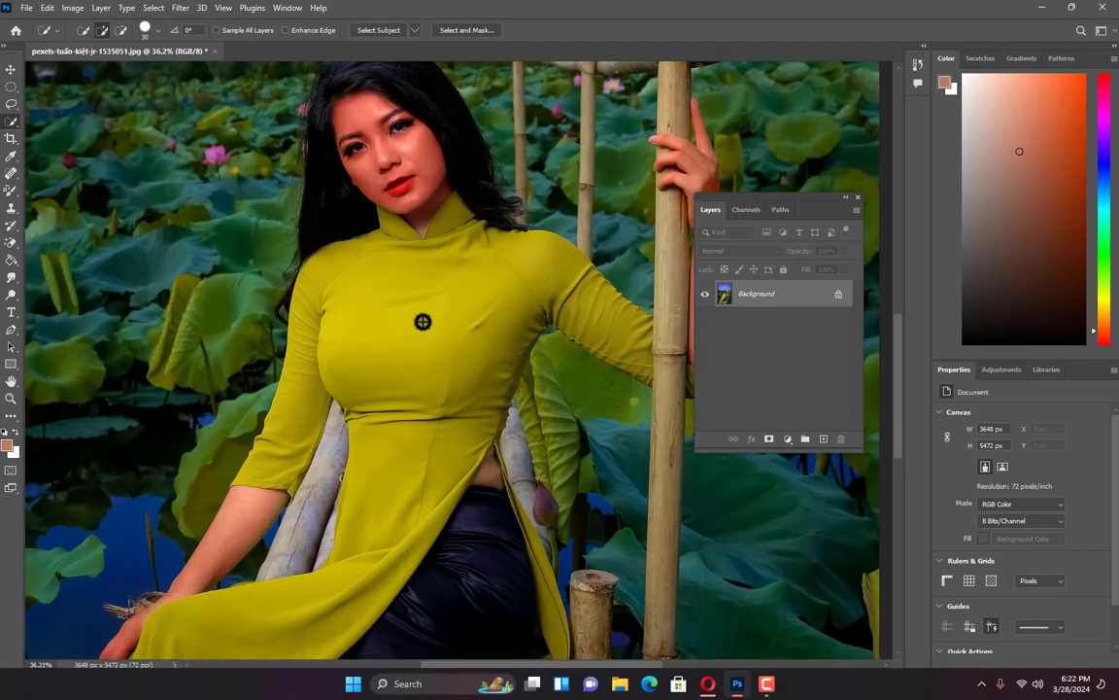
pyautogui.moveTo(439, 321); pyautogui.dragTo(390, 509)
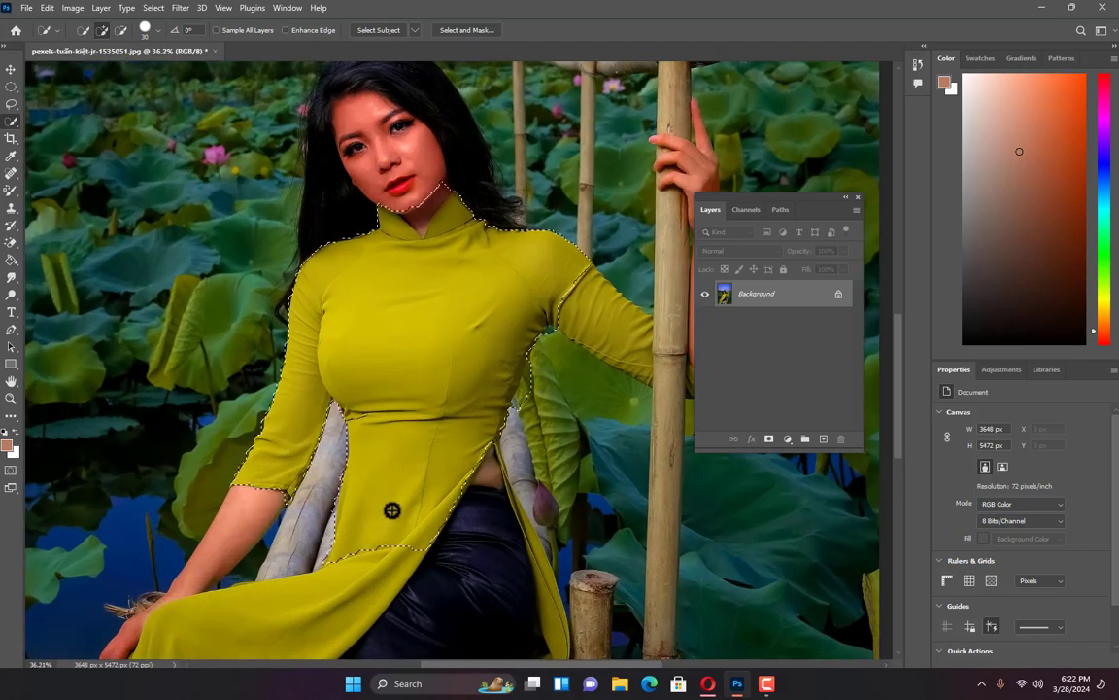
# Extend the selection over the dress's long front skirt panel and the narrow panel beside the dark trousers
pyautogui.scroll(-1, 428, 368)
pyautogui.scroll(-2, 427, 368)
pyautogui.scroll(3, 388, 450)
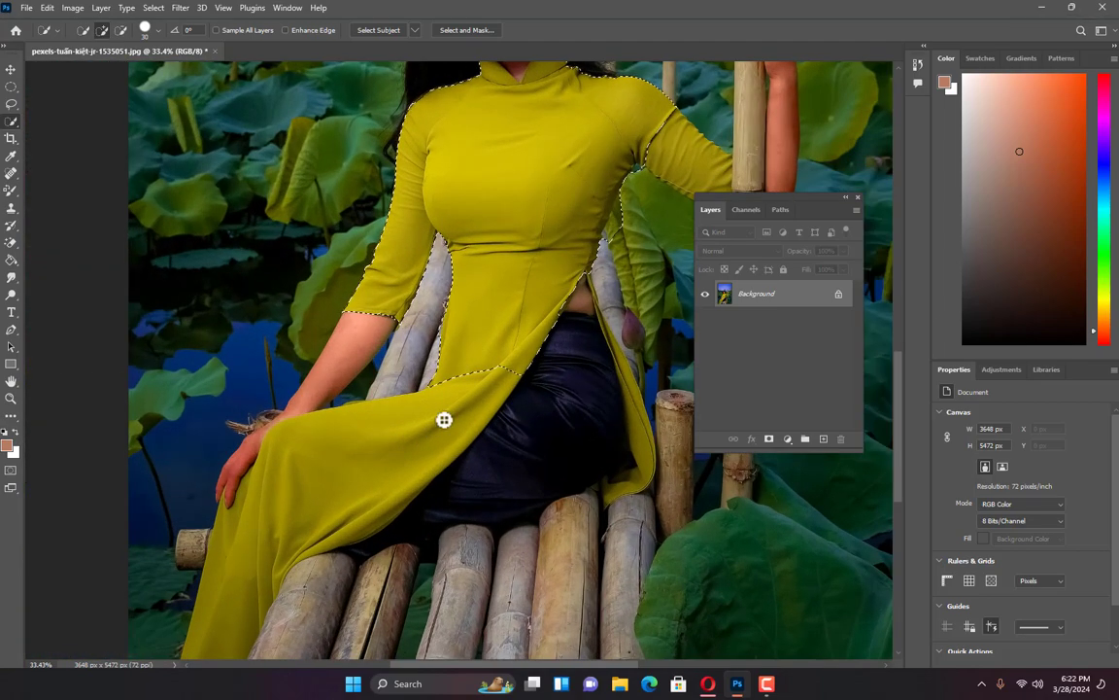
pyautogui.scroll(-1, 336, 290)
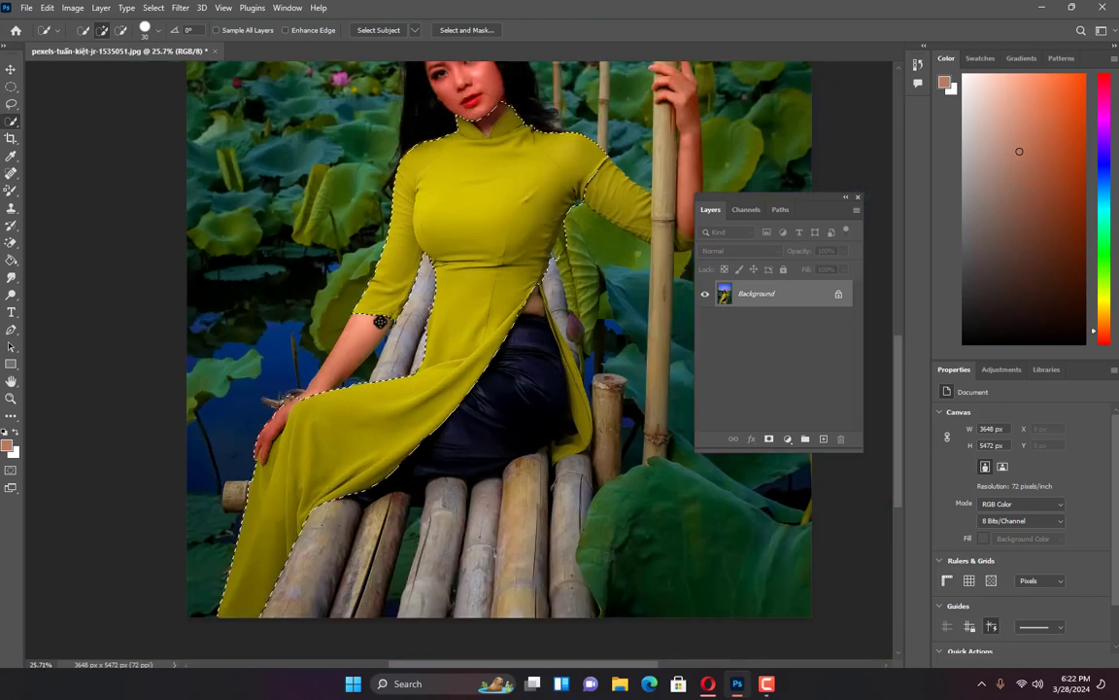
pyautogui.scroll(2, 575, 372)
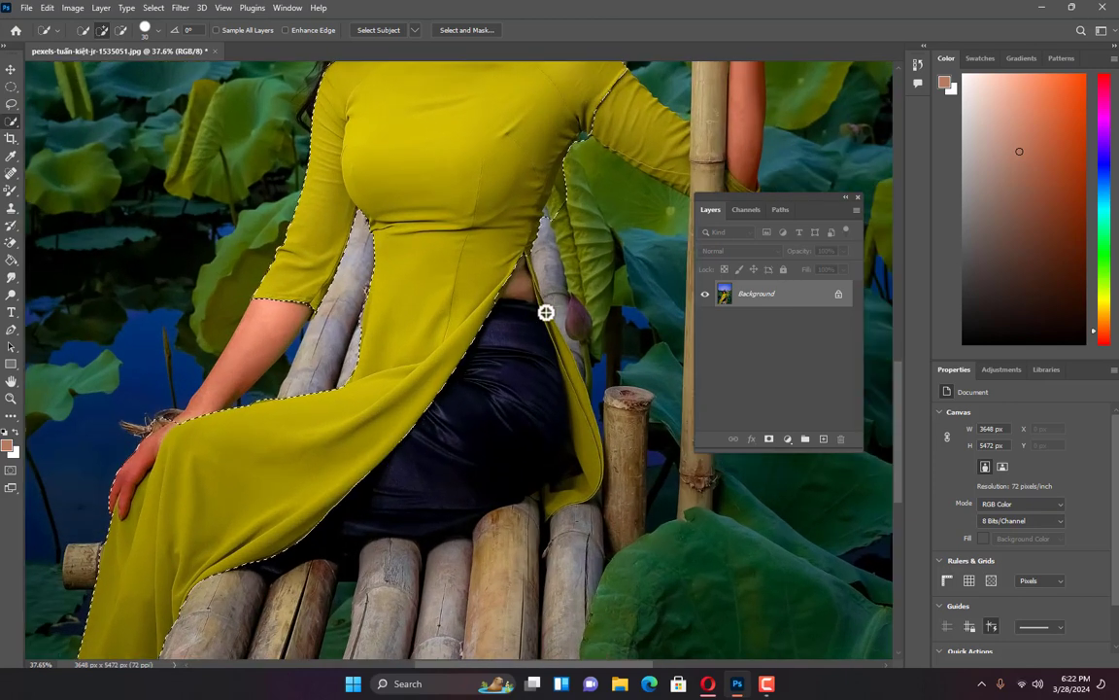
pyautogui.moveTo(563, 355)
pyautogui.mouseDown()
pyautogui.moveTo(591, 457)
pyautogui.moveTo(574, 493)
pyautogui.moveTo(549, 495)
pyautogui.moveTo(548, 511)
pyautogui.moveTo(571, 492)
pyautogui.mouseUp()
pyautogui.scroll(-4, 541, 394)
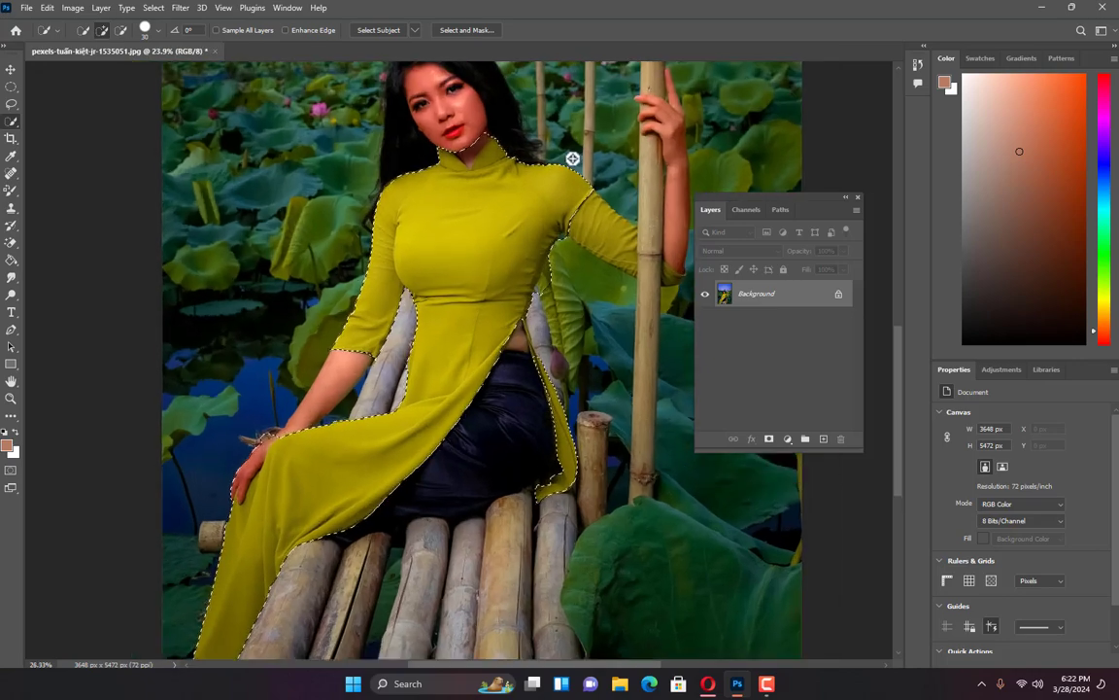
# Add the sleeve cuff on the far side of the bamboo pole to the dress selection
pyautogui.scroll(3, 573, 158)
pyautogui.scroll(-1, 612, 245)
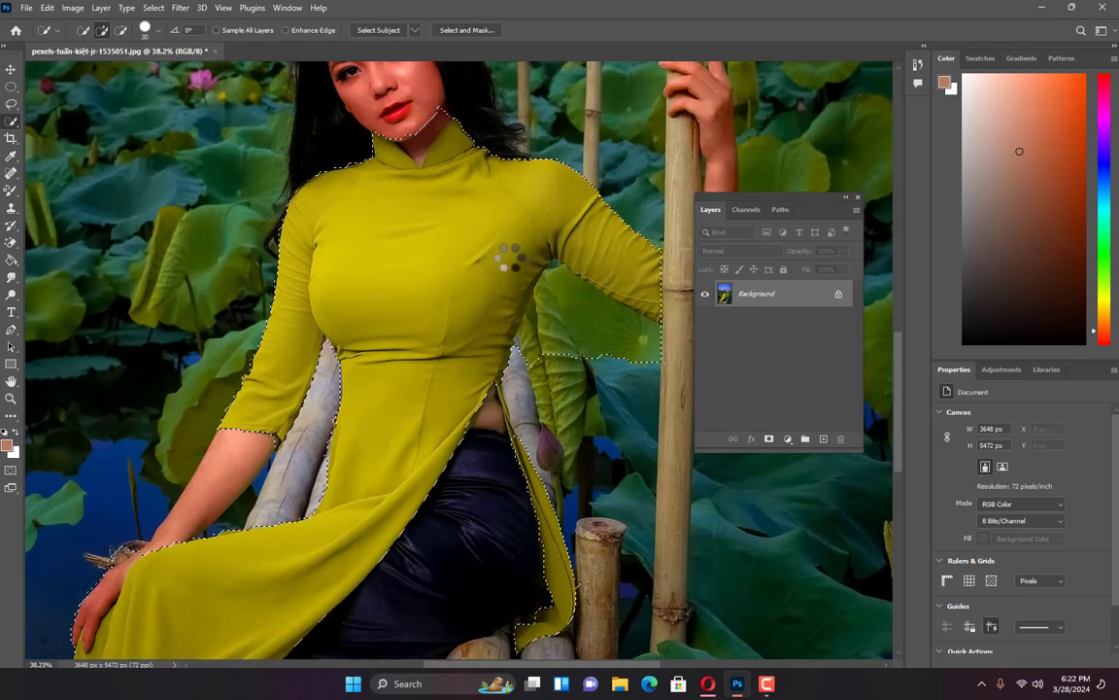
pyautogui.scroll(-2, 518, 270)
pyautogui.scroll(3, 594, 303)
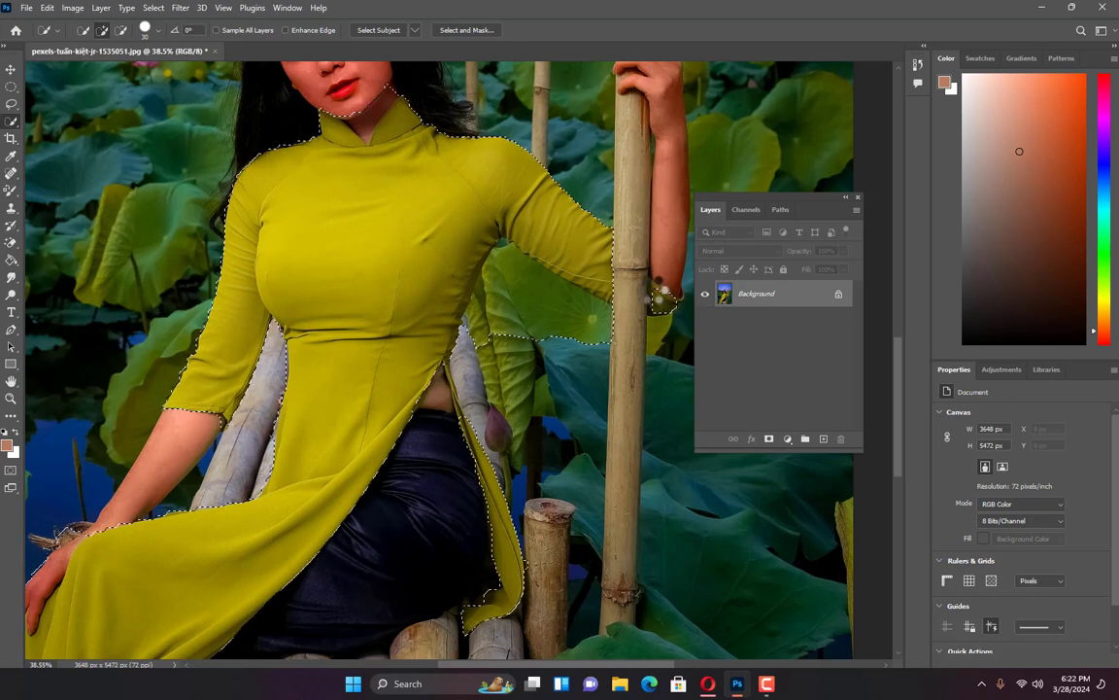
pyautogui.moveTo(657, 291); pyautogui.dragTo(663, 309)
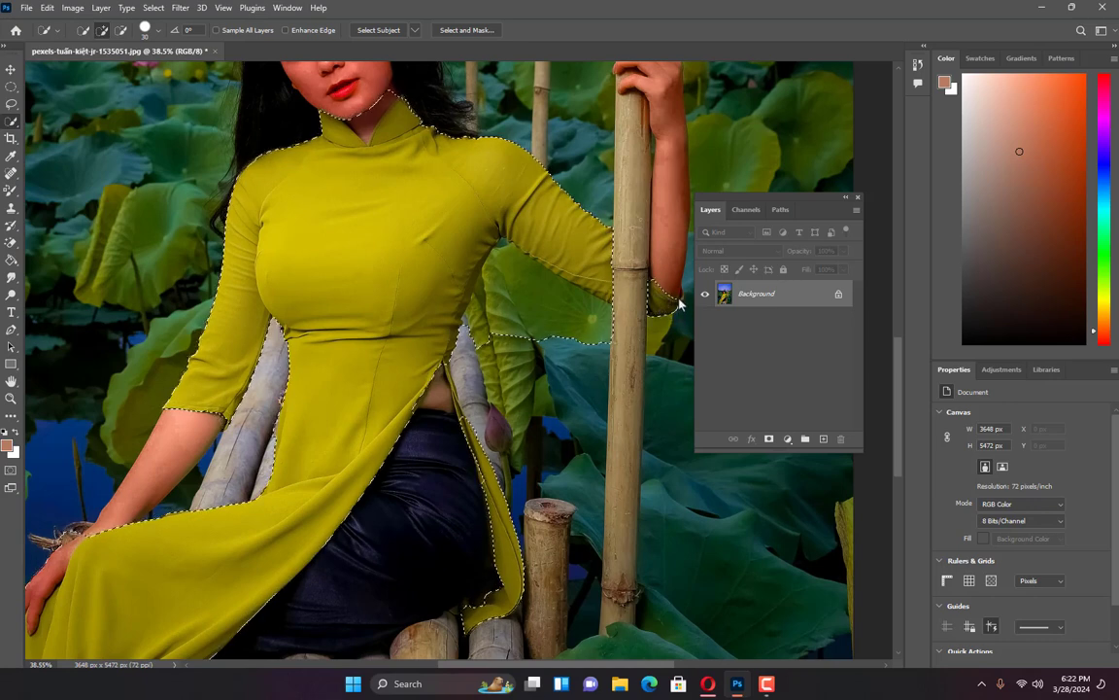
pyautogui.scroll(-2, 400, 296)
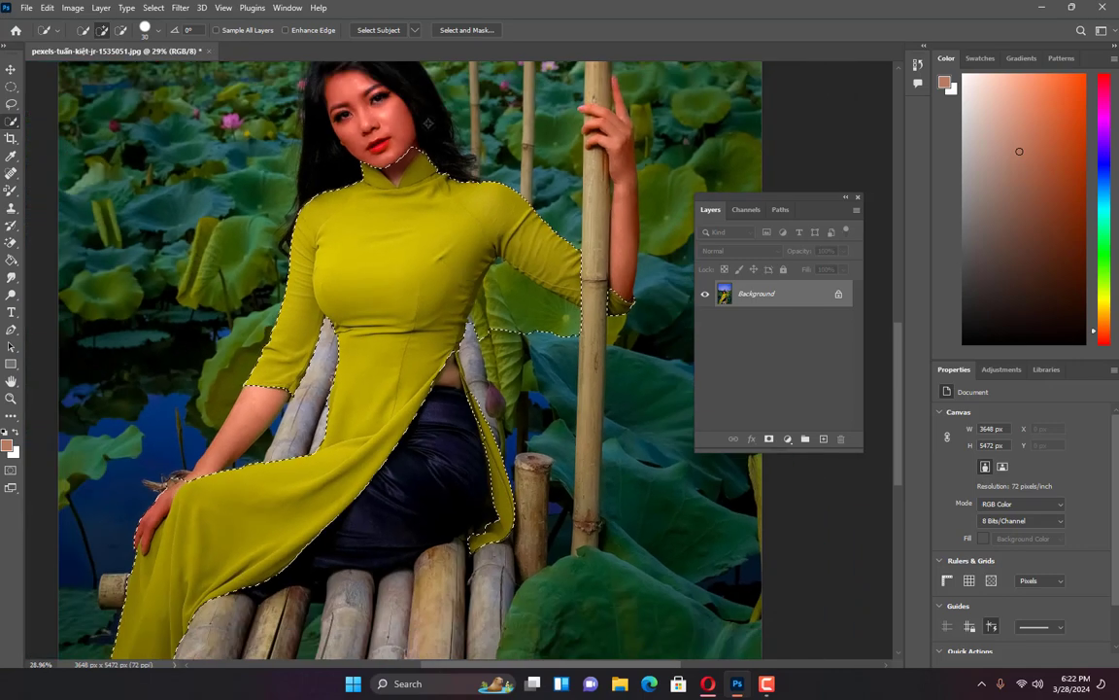
# Subtract the neck skin inside the collar opening from the dress selection and check the collar edges
pyautogui.scroll(5, 388, 151)
pyautogui.press('alt')
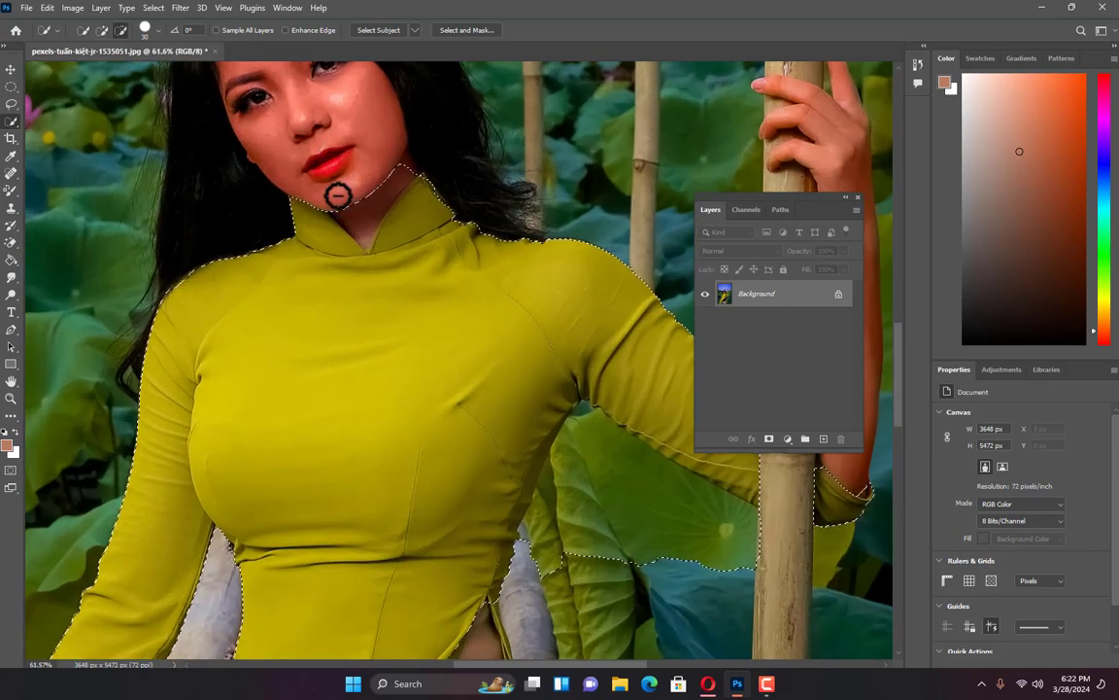
pyautogui.moveTo(363, 231)
pyautogui.mouseDown()
pyautogui.moveTo(400, 179)
pyautogui.moveTo(364, 241)
pyautogui.mouseUp()
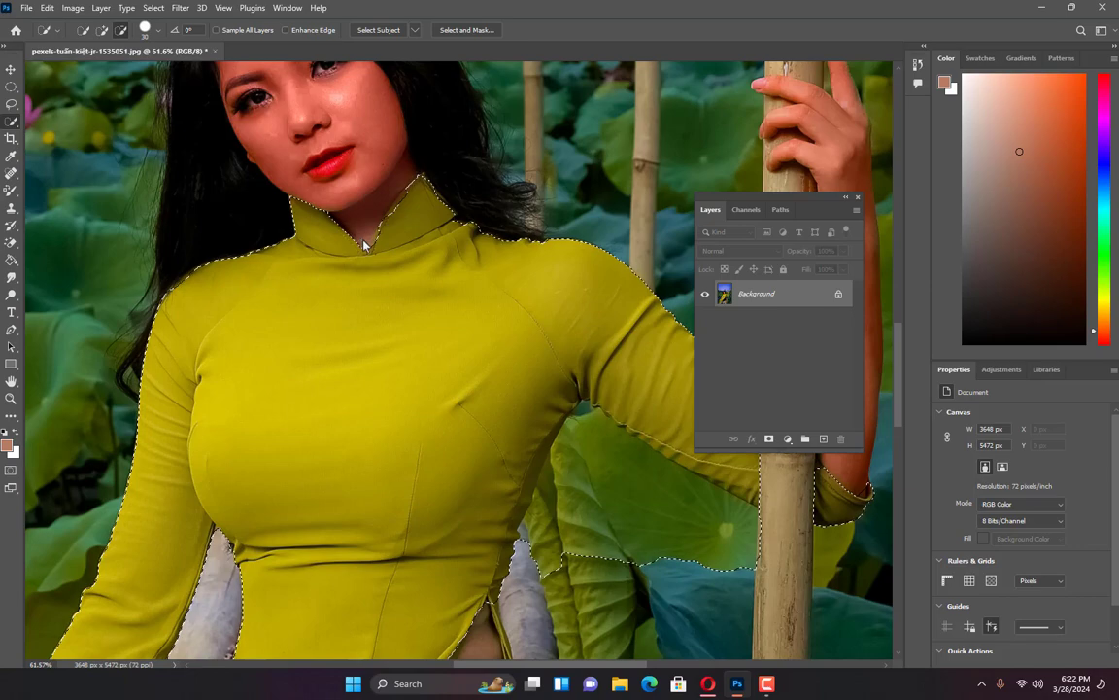
pyautogui.click(102, 30)
pyautogui.scroll(3, 389, 204)
pyautogui.scroll(1, 405, 202)
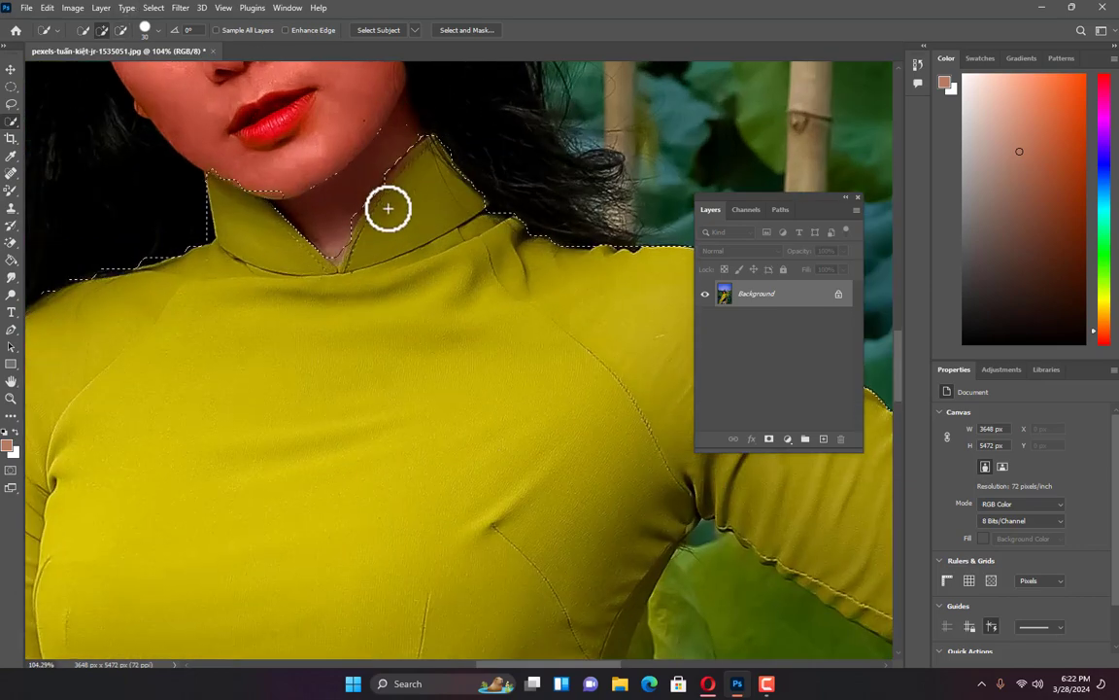
pyautogui.scroll(-3, 354, 175)
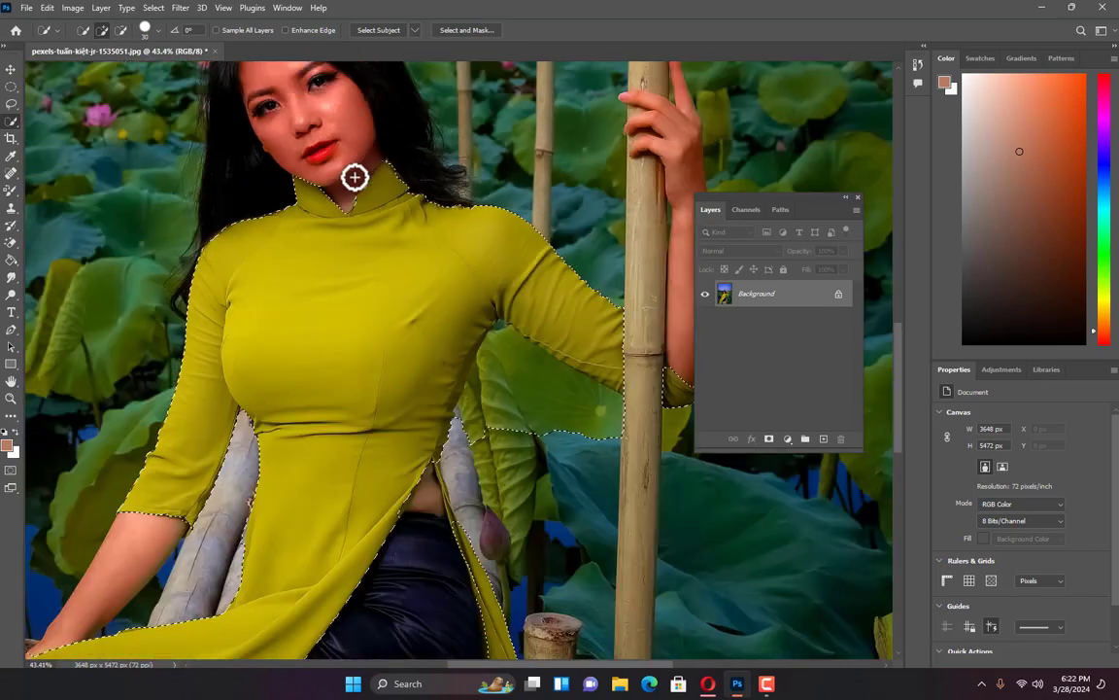
pyautogui.scroll(2, 359, 178)
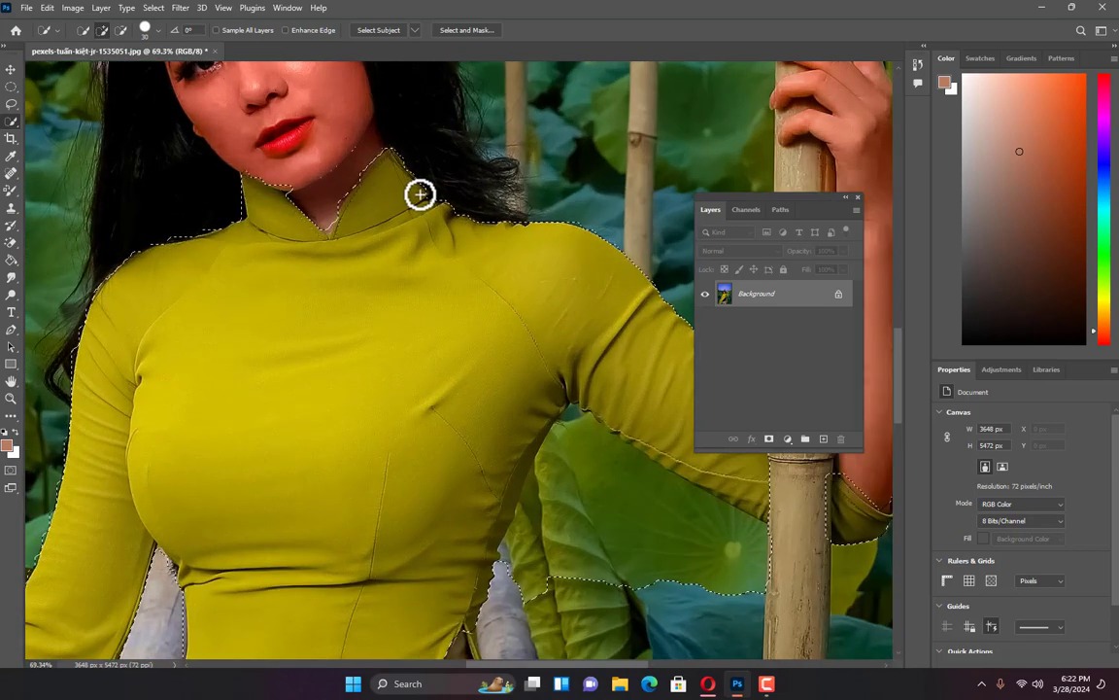
pyautogui.scroll(-4, 338, 167)
pyautogui.scroll(-2, 338, 167)
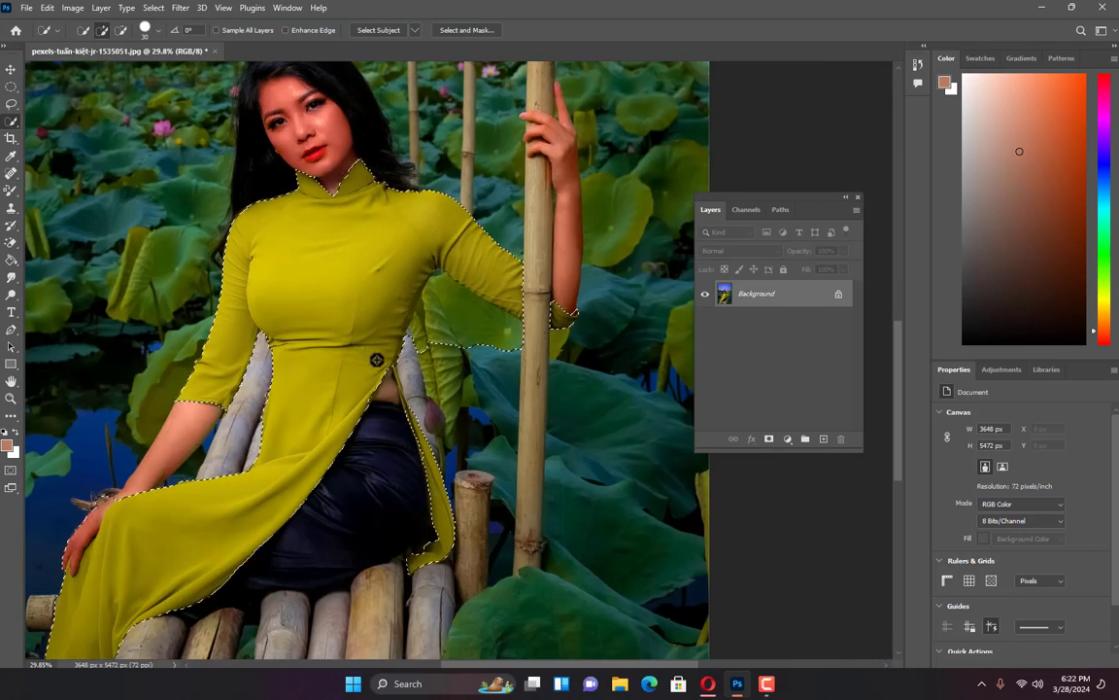
# Try to subtract the bare waist skin at the side slit from the dress selection
pyautogui.scroll(-1, 459, 317)
pyautogui.scroll(3, 423, 363)
pyautogui.scroll(3, 424, 364)
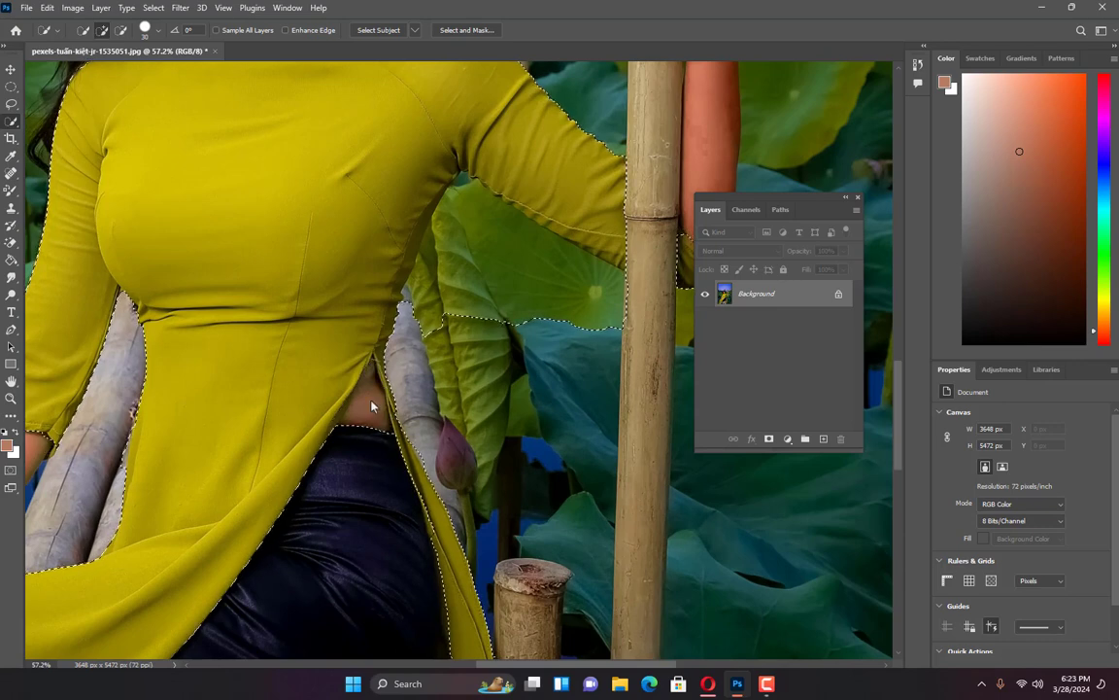
pyautogui.press('alt')
pyautogui.keyDown('alt'); pyautogui.click(372, 379); pyautogui.keyUp('alt')
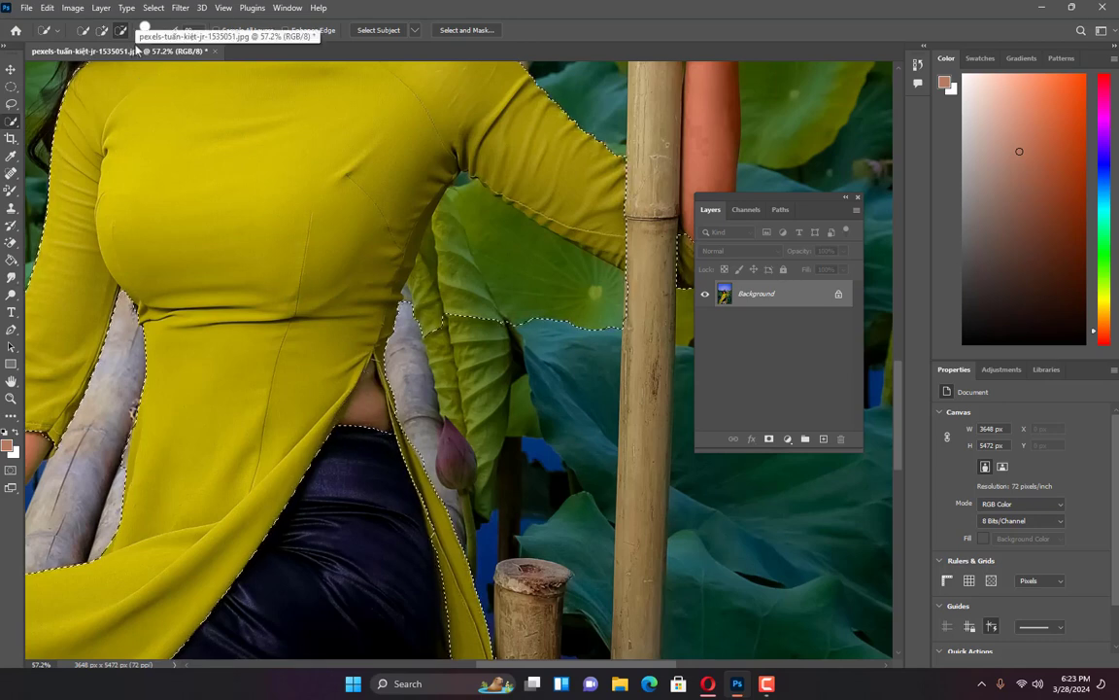
# Copy the selected dress to a new layer and check the cutout by hiding and reshowing the Background
pyautogui.hotkey('ctrl', 'j')
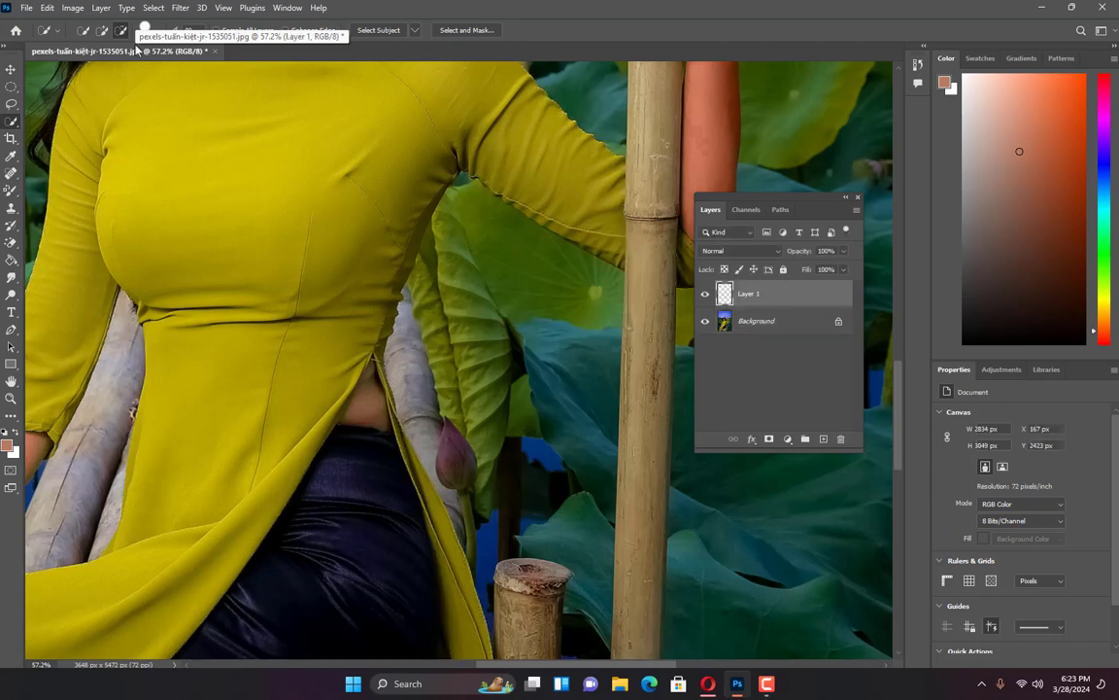
pyautogui.click(704, 323)
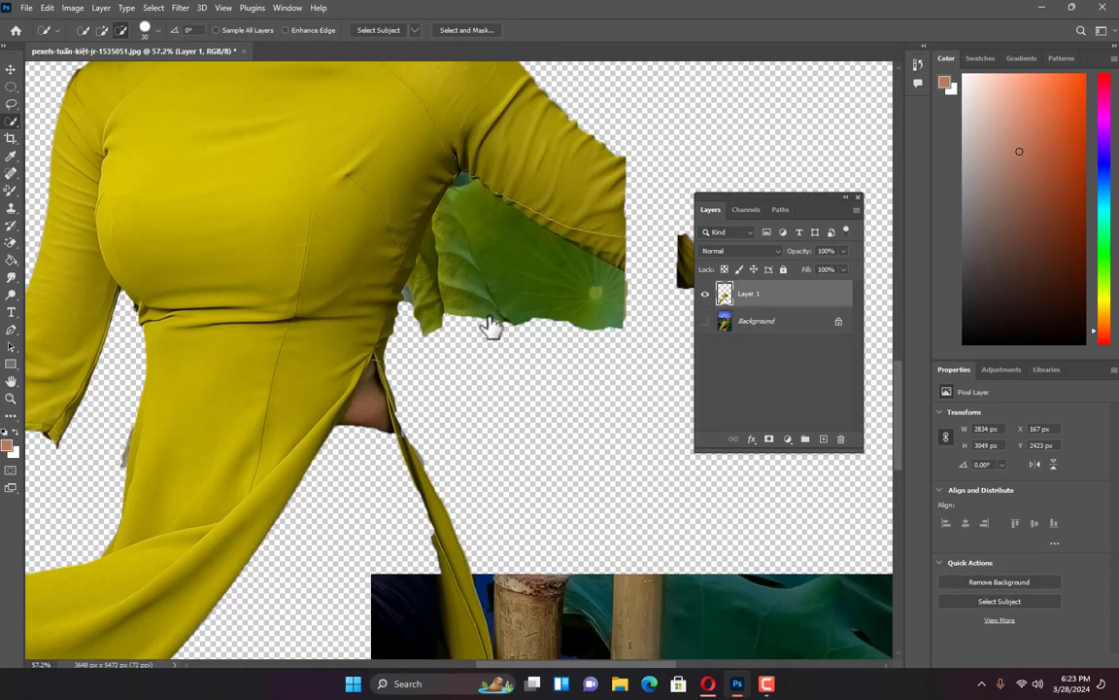
pyautogui.scroll(-3, 434, 316)
pyautogui.scroll(-2, 431, 312)
pyautogui.scroll(2, 419, 350)
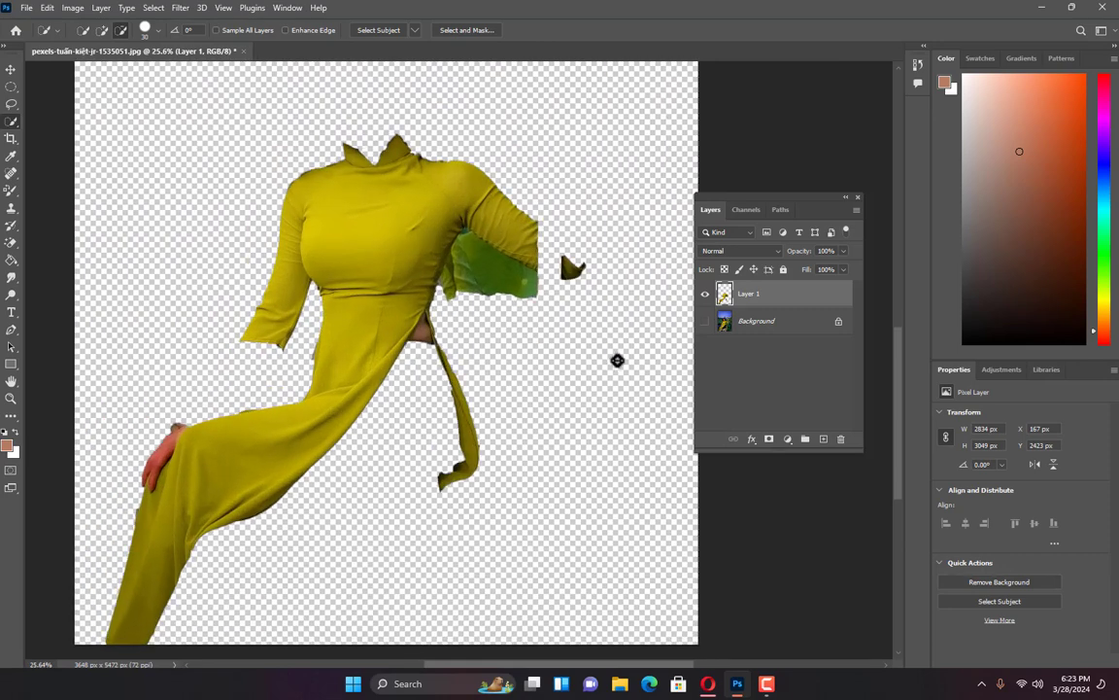
pyautogui.click(704, 322)
pyautogui.scroll(1, 353, 332)
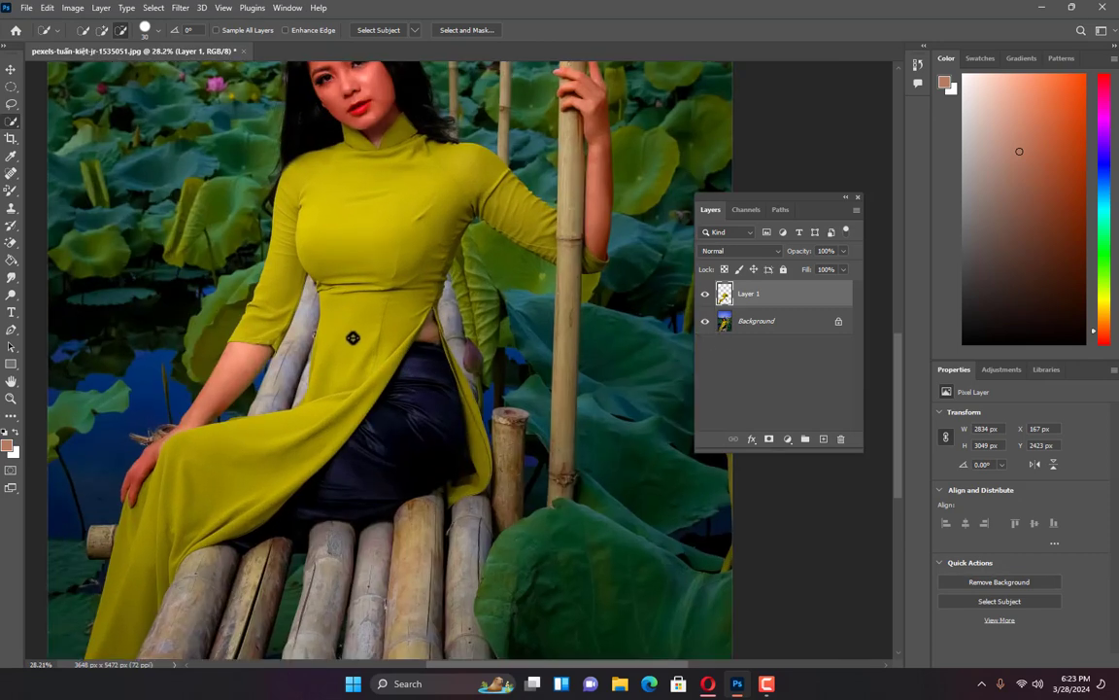
pyautogui.scroll(-2, 367, 243)
pyautogui.scroll(1, 367, 243)
# Recolor the dress layer red with a Hue/Saturation adjustment, setting Hue to -47
pyautogui.click(70, 8)
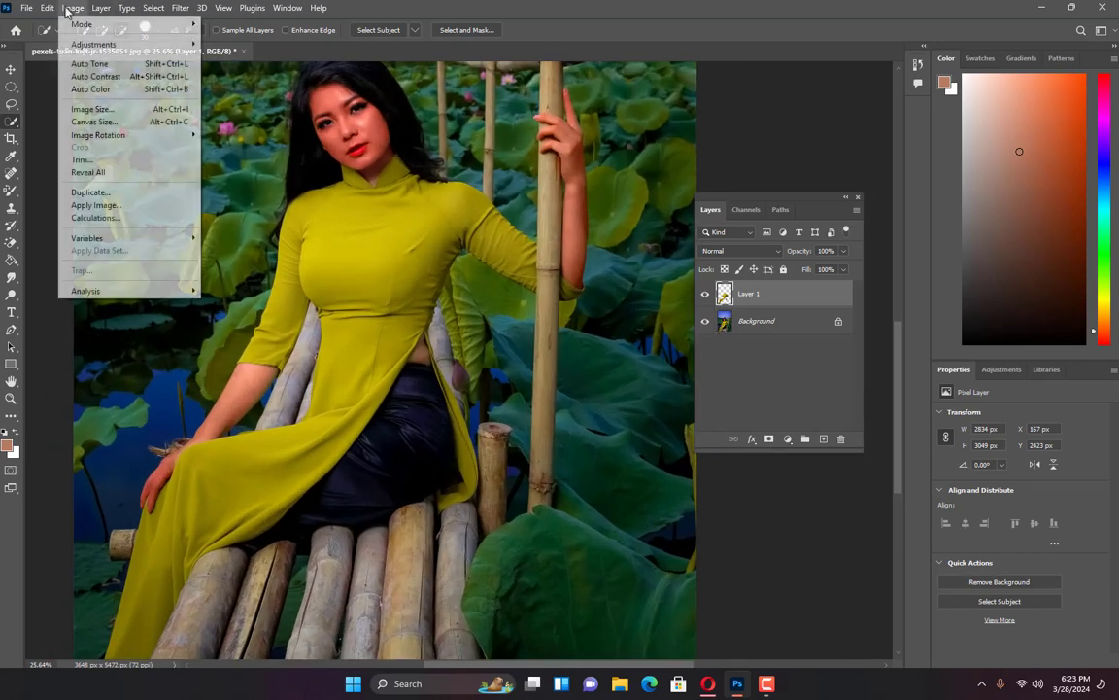
pyautogui.moveTo(74, 45)
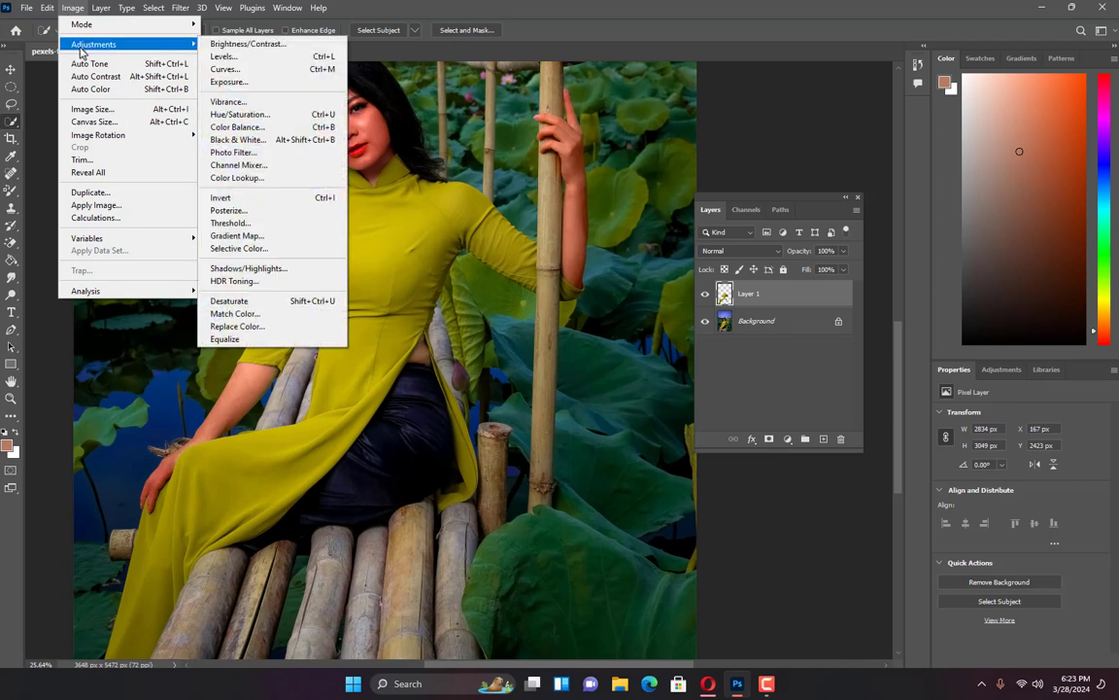
pyautogui.click(251, 115)
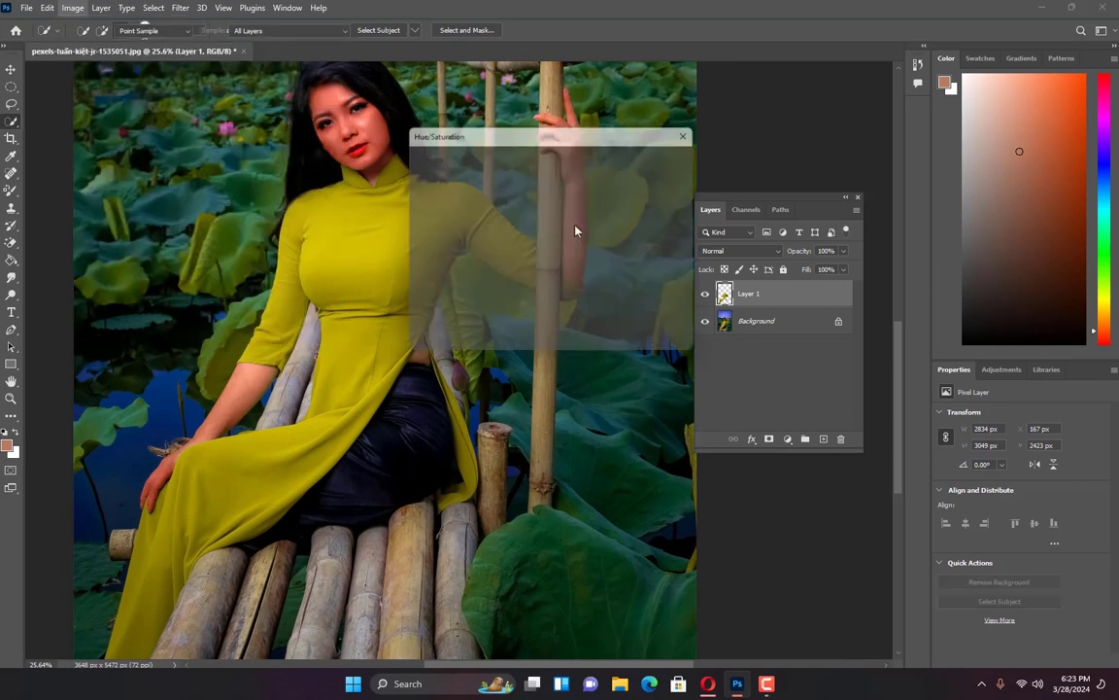
pyautogui.moveTo(549, 134); pyautogui.dragTo(775, 169)
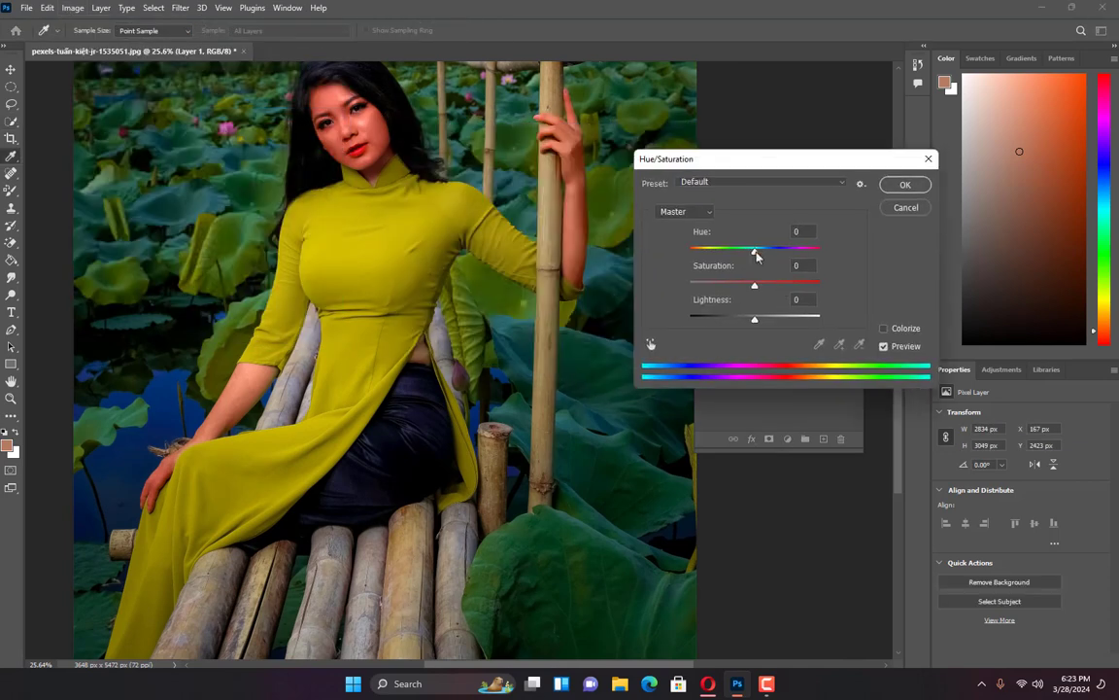
pyautogui.moveTo(757, 255); pyautogui.dragTo(728, 255)
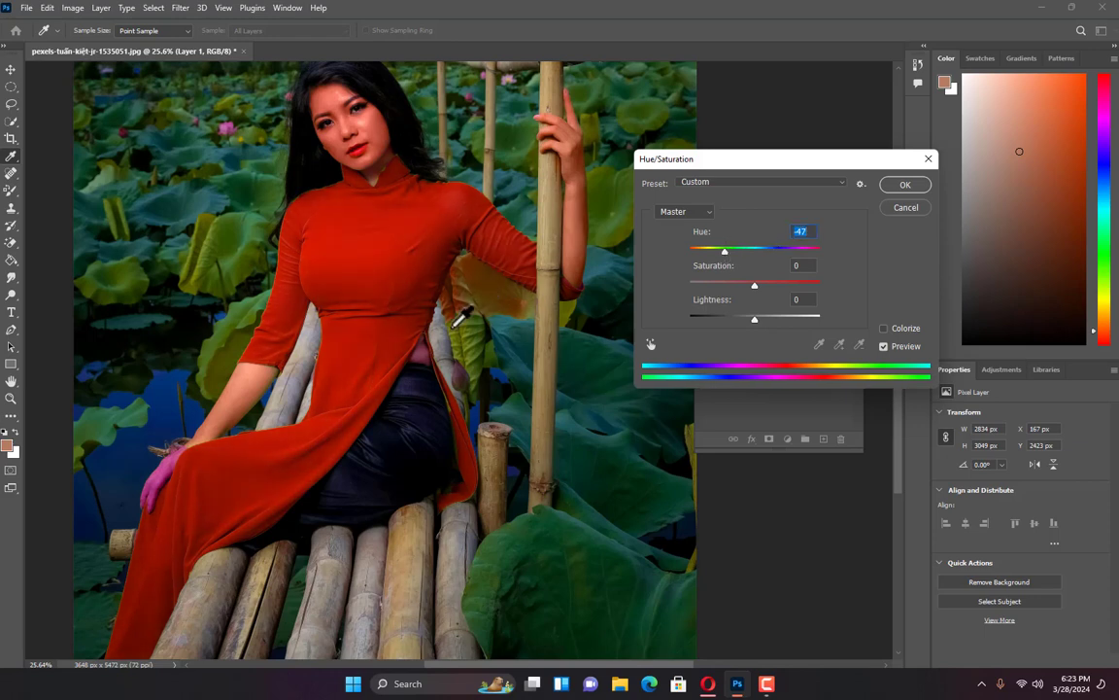
pyautogui.click(904, 185)
# Compare the tinted waist skin at the side slit with Layer 1 hidden and shown, and choose the Eraser tool
pyautogui.press('w')
pyautogui.scroll(-5, 359, 210)
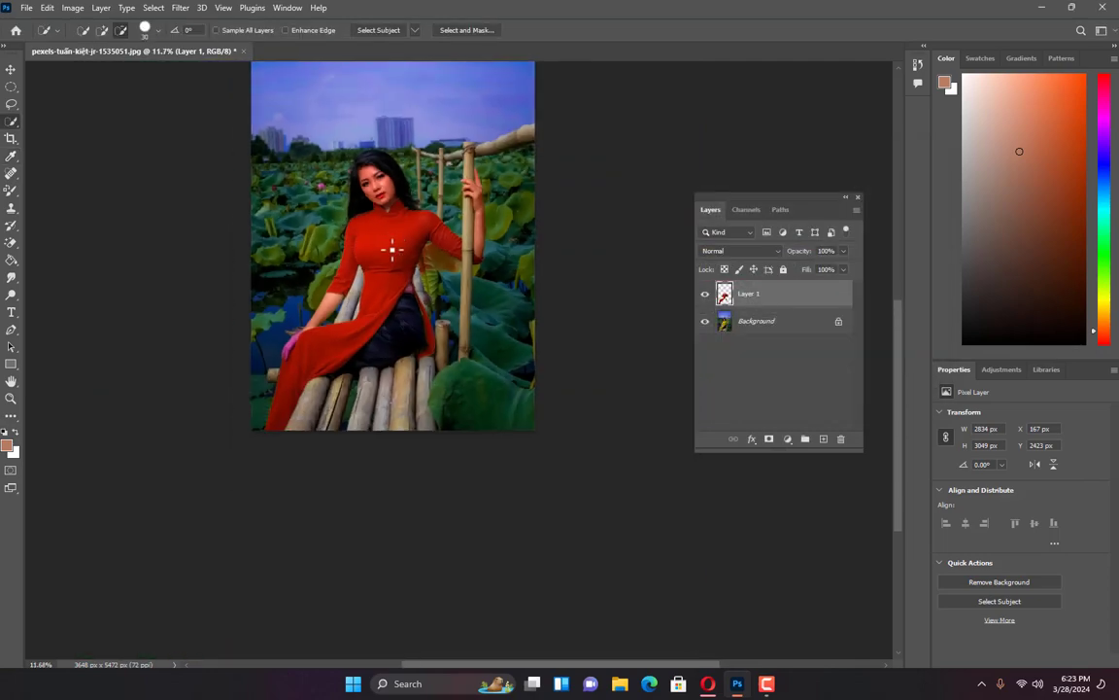
pyautogui.scroll(10, 393, 254)
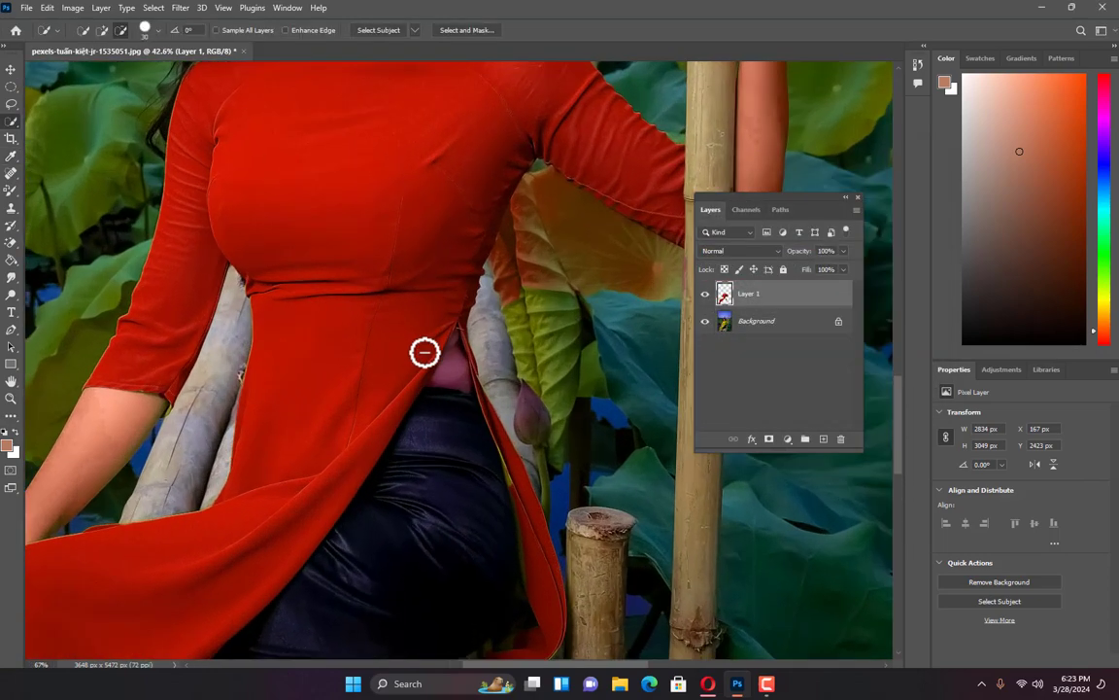
pyautogui.scroll(3, 479, 390)
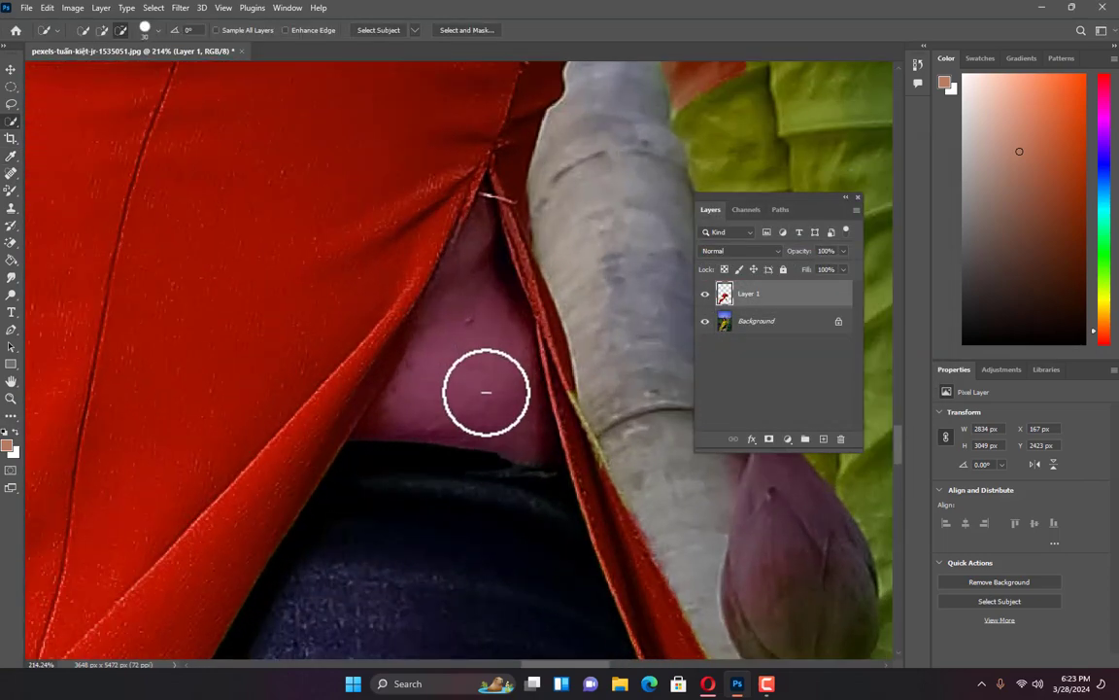
pyautogui.click(707, 295)
pyautogui.click(706, 295)
pyautogui.rightClick(11, 242)
pyautogui.click(54, 222)
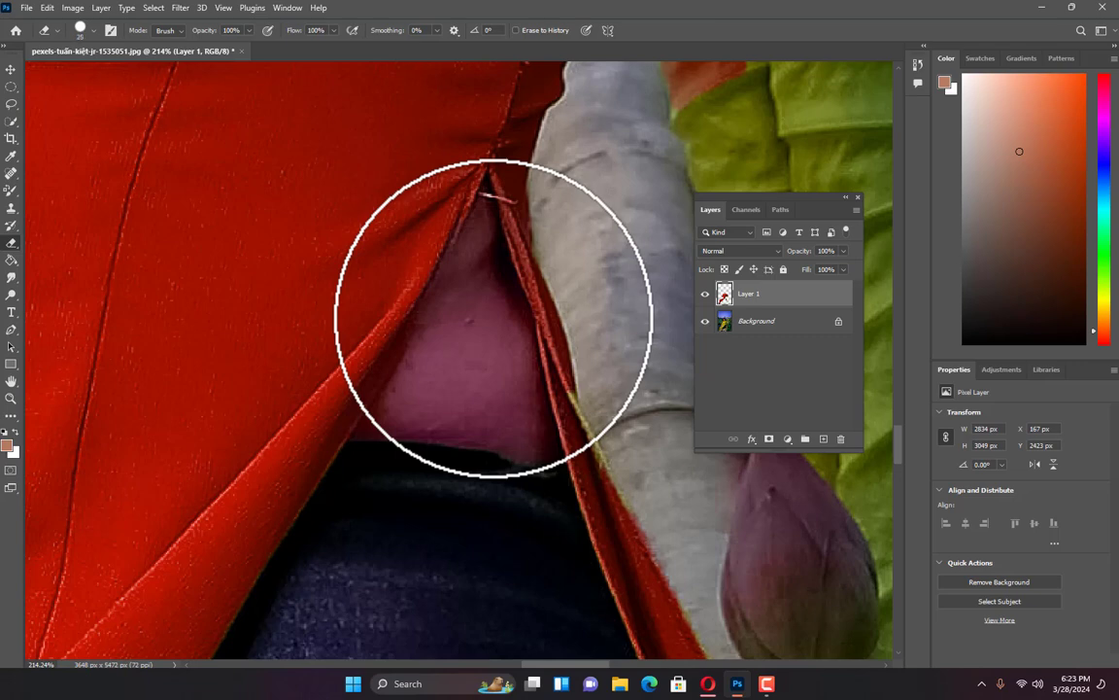
pyautogui.moveTo(484, 221)
pyautogui.mouseDown()
pyautogui.moveTo(527, 341)
pyautogui.moveTo(535, 420)
pyautogui.mouseUp()
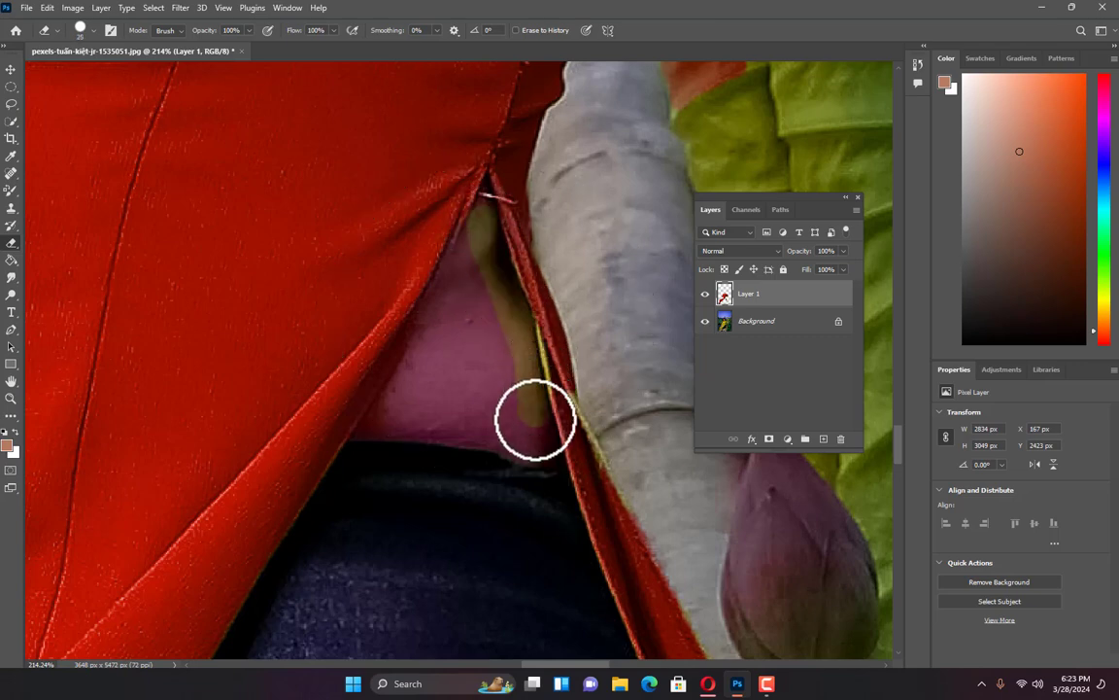
pyautogui.click(47, 8)
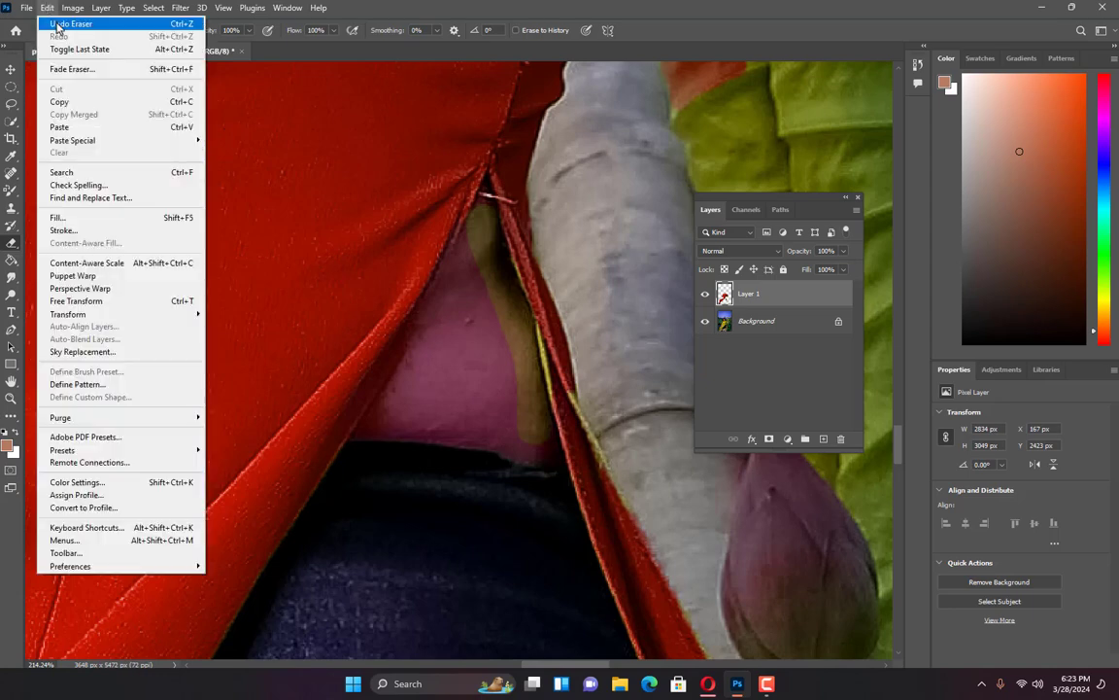
pyautogui.click(56, 24)
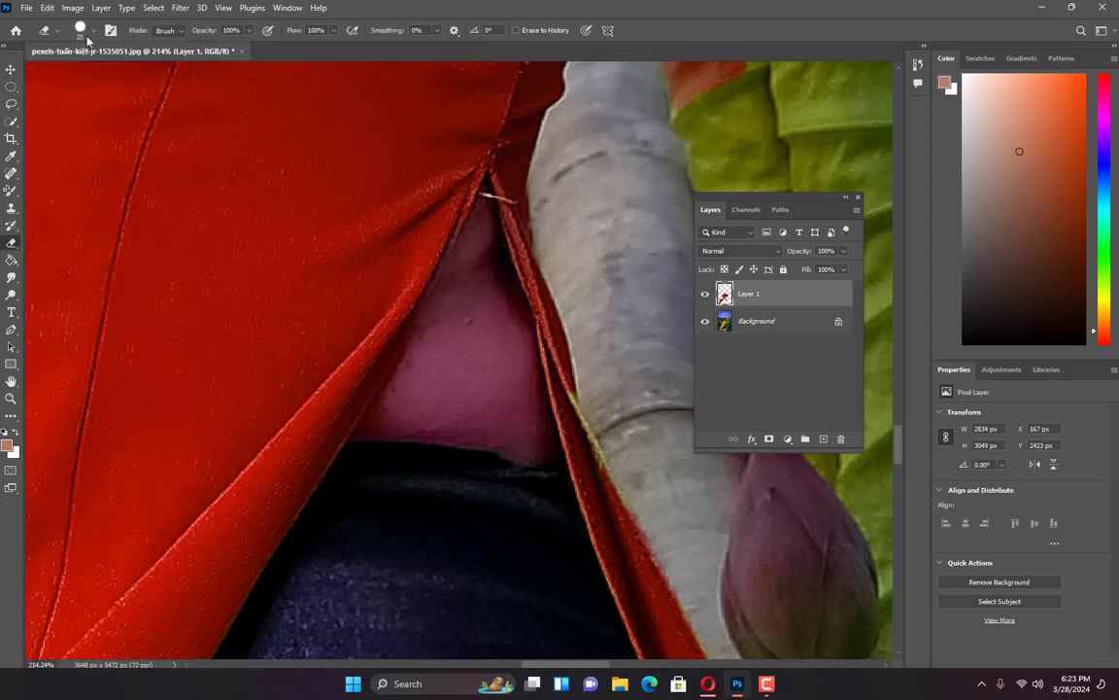
# Set the eraser's hardness to 0% and erase the tinted waist skin inside the side slit from Layer 1
pyautogui.click(96, 35)
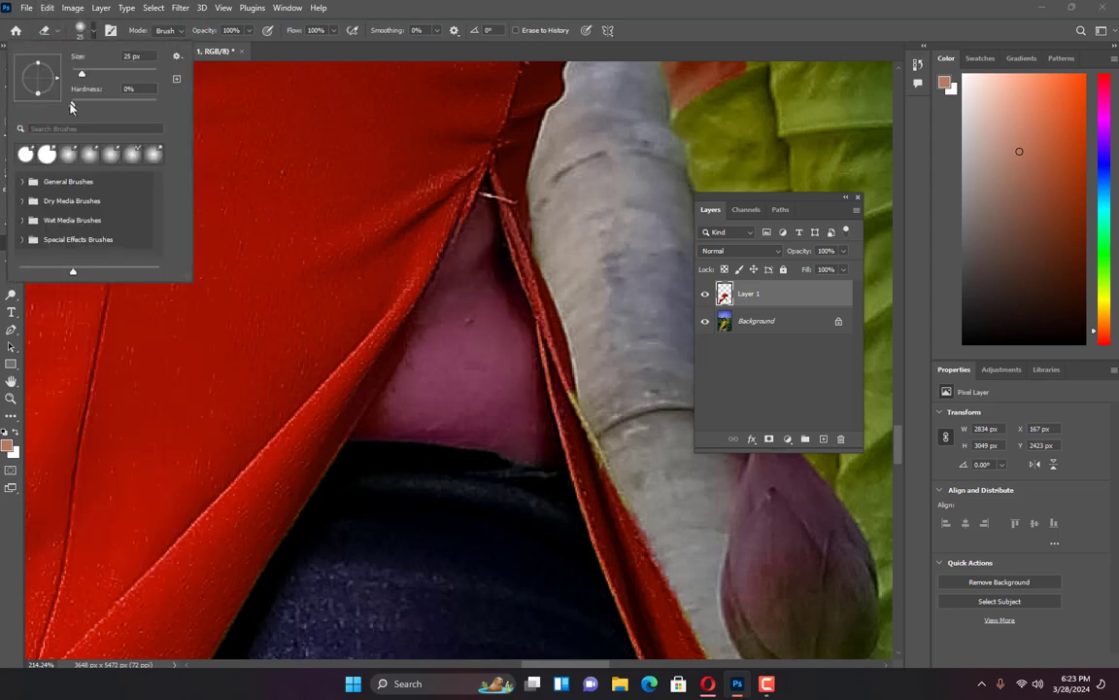
pyautogui.click(367, 5)
pyautogui.moveTo(477, 223)
pyautogui.mouseDown()
pyautogui.moveTo(543, 450)
pyautogui.moveTo(375, 430)
pyautogui.moveTo(475, 233)
pyautogui.moveTo(464, 358)
pyautogui.moveTo(419, 384)
pyautogui.moveTo(428, 412)
pyautogui.moveTo(482, 417)
pyautogui.moveTo(513, 397)
pyautogui.moveTo(400, 415)
pyautogui.moveTo(412, 420)
pyautogui.moveTo(384, 374)
pyautogui.mouseUp()
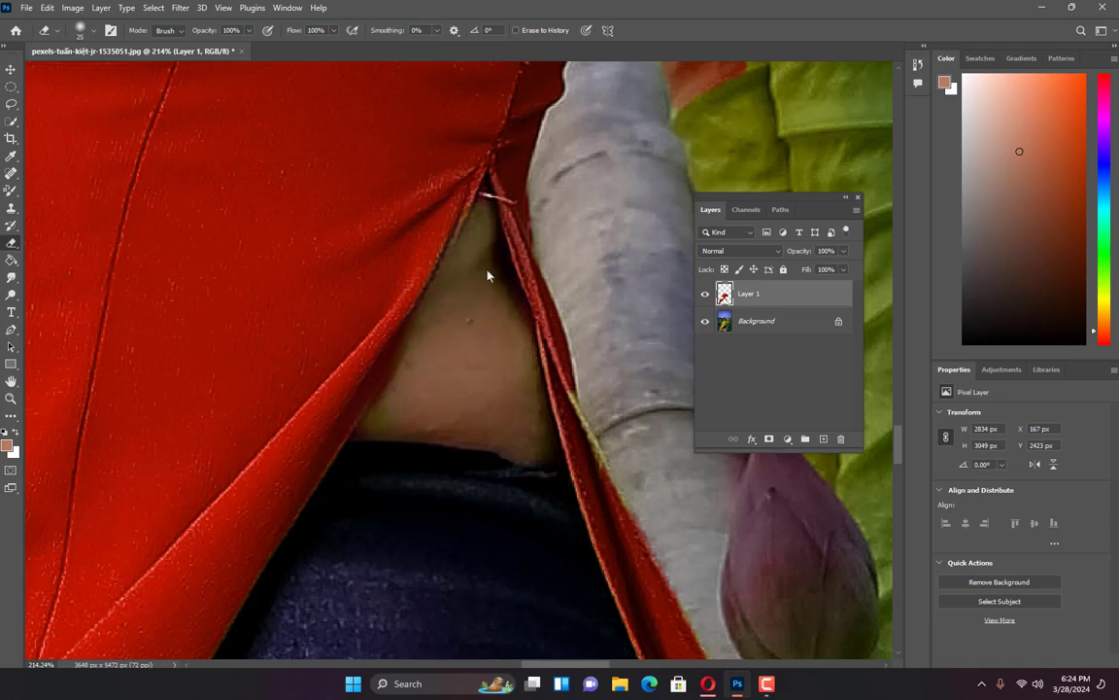
# Erase the magenta tint from the wrist and back of the hand resting on the knee on Layer 1, using a 60 px eraser
pyautogui.scroll(-10, 519, 340)
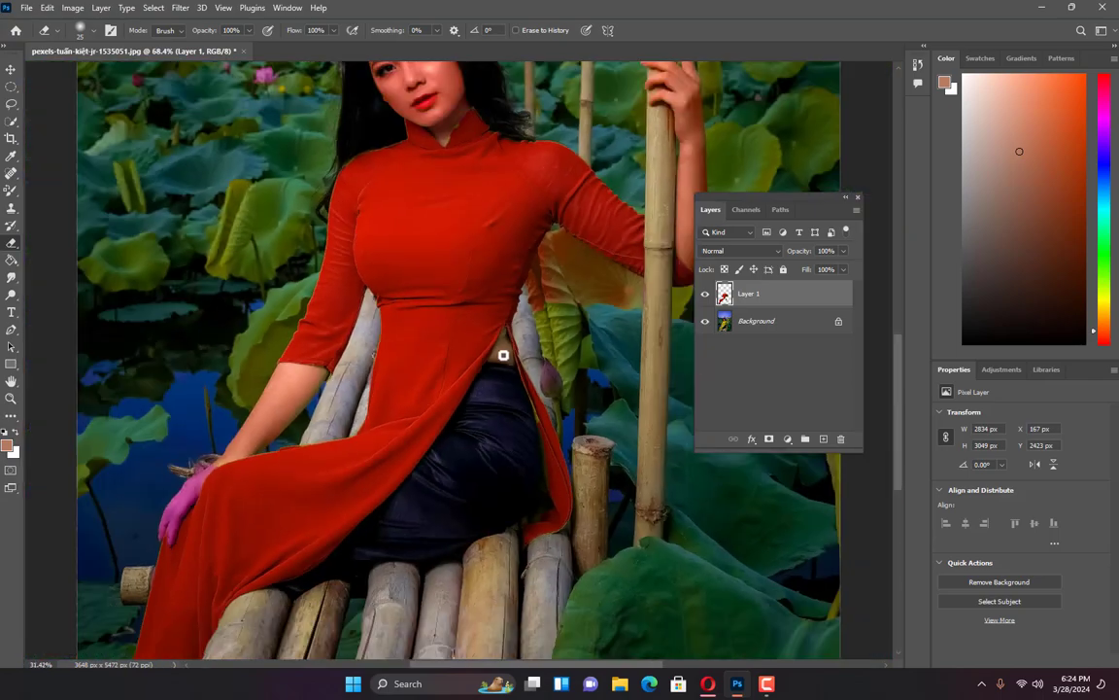
pyautogui.scroll(3, 316, 438)
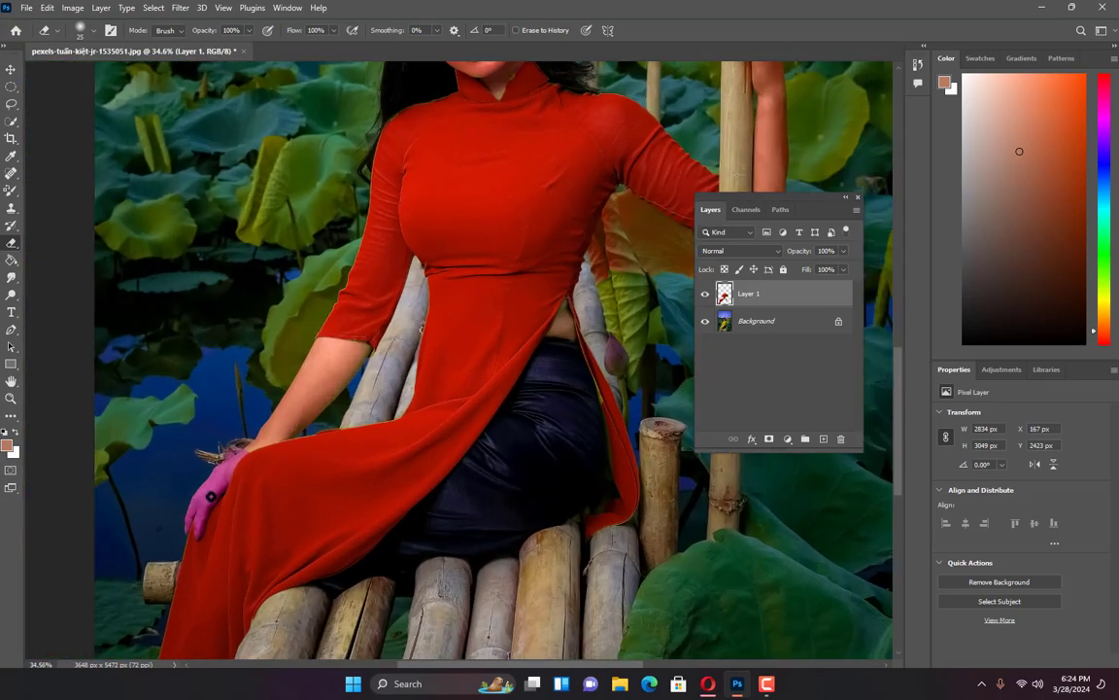
pyautogui.scroll(5, 211, 497)
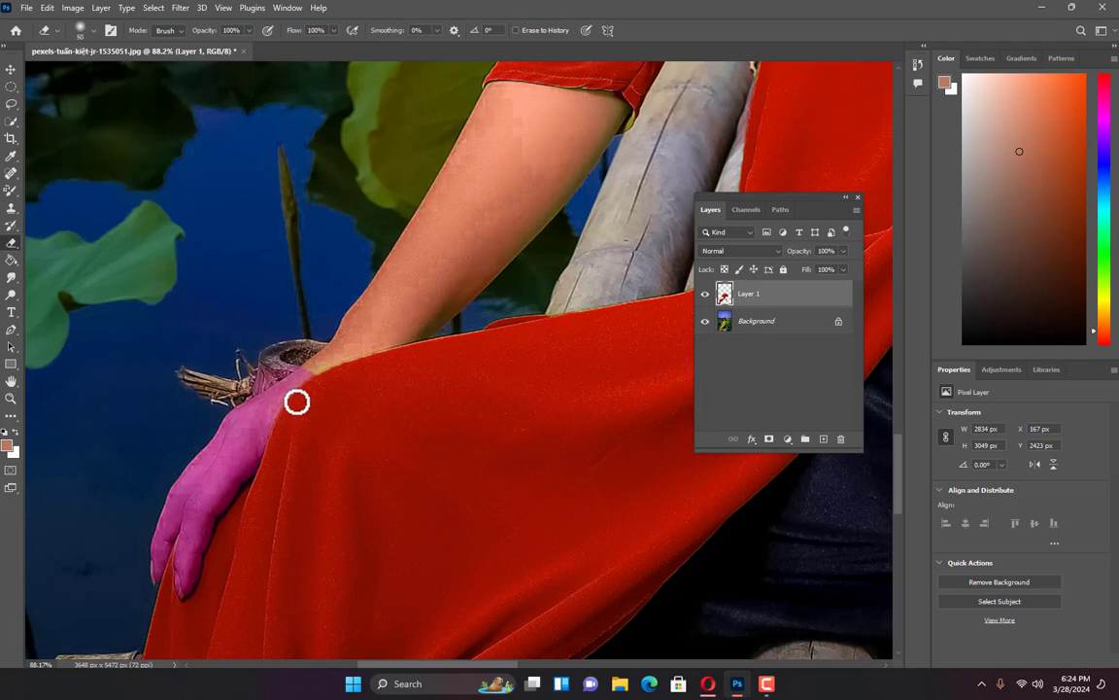
pyautogui.scroll(2, 255, 425)
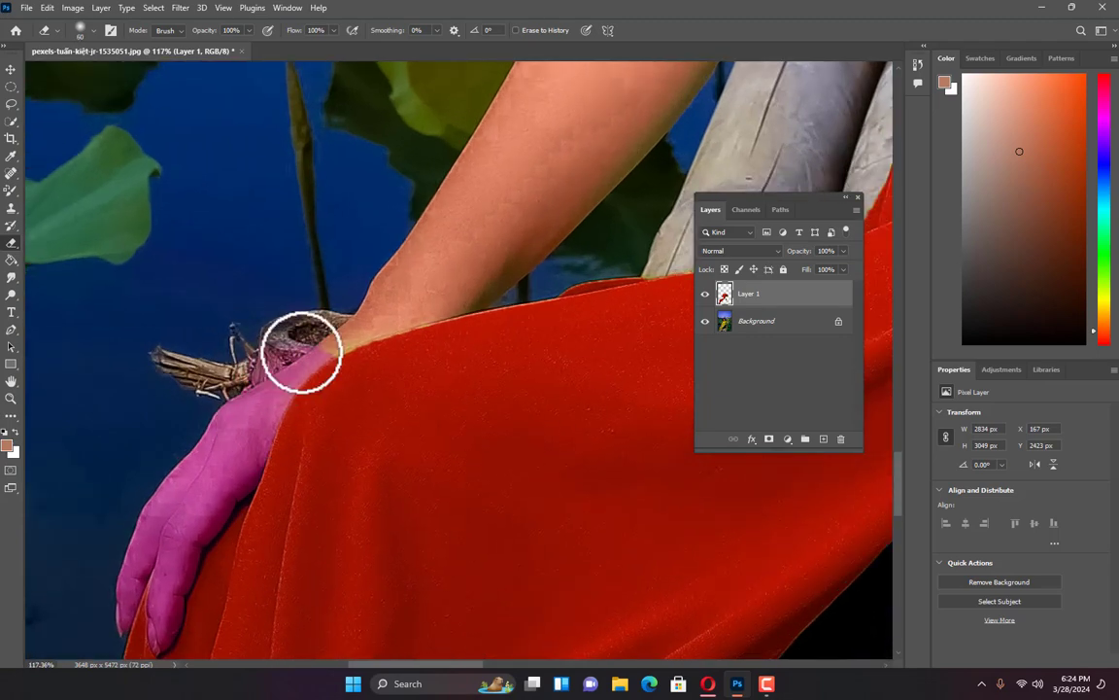
pyautogui.moveTo(315, 350)
pyautogui.mouseDown()
pyautogui.moveTo(283, 373)
pyautogui.moveTo(238, 453)
pyautogui.moveTo(272, 396)
pyautogui.moveTo(256, 414)
pyautogui.moveTo(211, 514)
pyautogui.moveTo(187, 518)
pyautogui.moveTo(240, 394)
pyautogui.moveTo(144, 558)
pyautogui.moveTo(147, 541)
pyautogui.moveTo(136, 546)
pyautogui.moveTo(119, 612)
pyautogui.moveTo(161, 488)
pyautogui.moveTo(183, 539)
pyautogui.moveTo(159, 631)
pyautogui.moveTo(182, 533)
pyautogui.mouseUp()
pyautogui.scroll(-3, 250, 400)
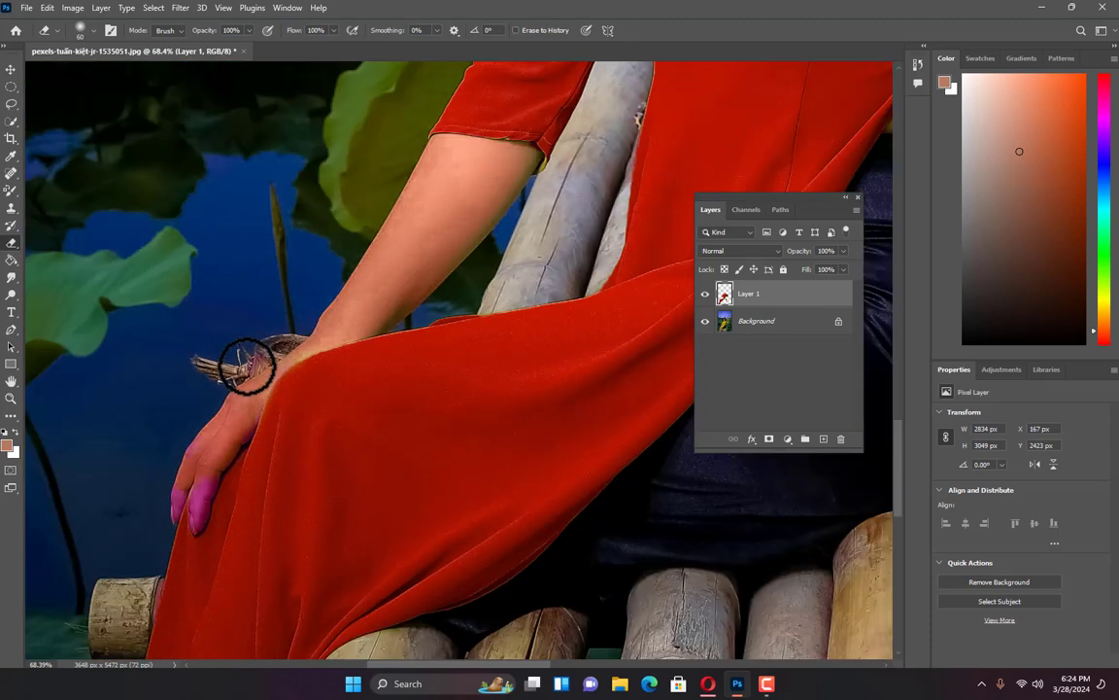
# Reduce the eraser to 35 px and erase the remaining magenta tint along the hand's edge and fingers
pyautogui.scroll(5, 195, 450)
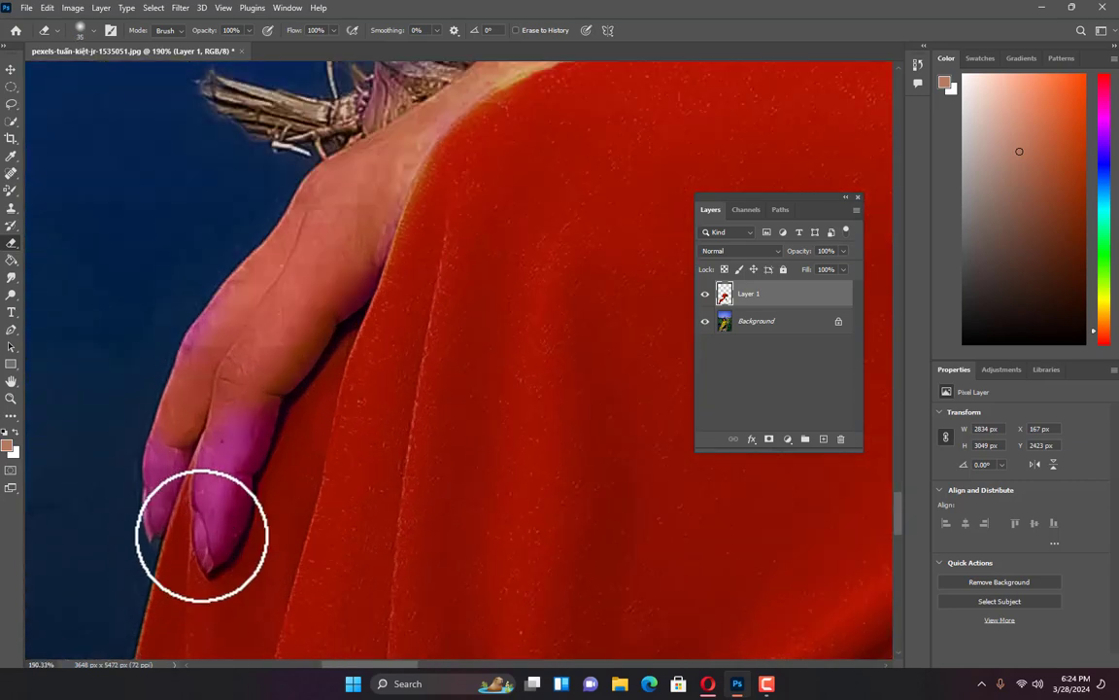
pyautogui.press('[')
pyautogui.press('[')
pyautogui.press('[')
pyautogui.moveTo(227, 417); pyautogui.dragTo(207, 300)
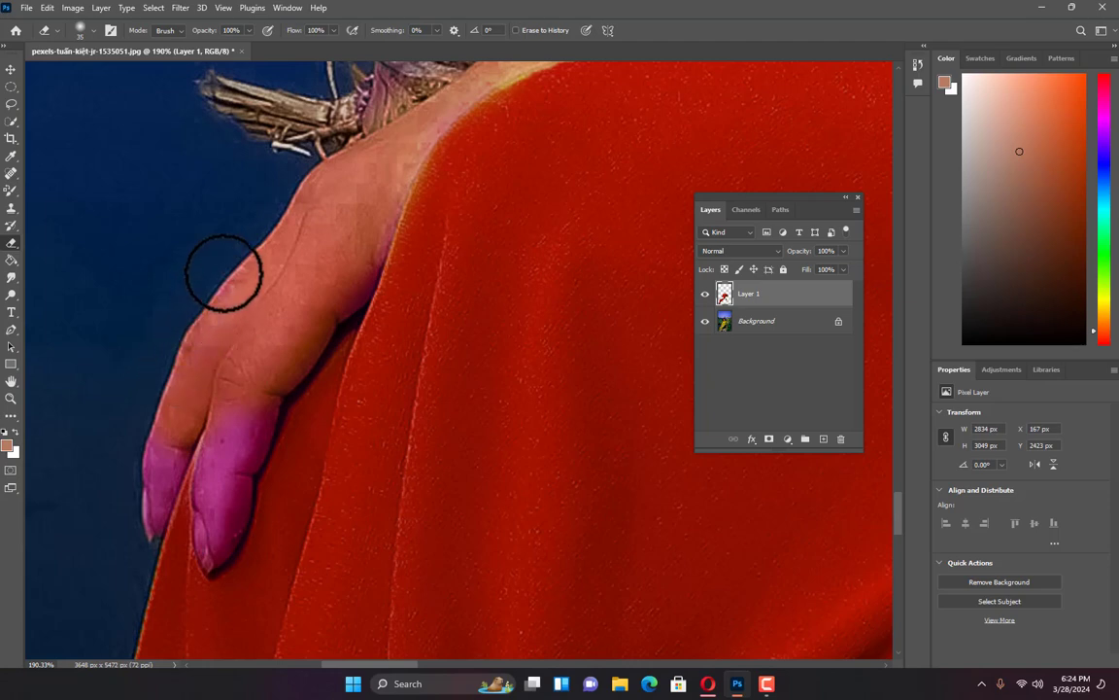
pyautogui.moveTo(169, 414)
pyautogui.mouseDown()
pyautogui.moveTo(144, 522)
pyautogui.moveTo(241, 412)
pyautogui.moveTo(222, 431)
pyautogui.moveTo(211, 550)
pyautogui.moveTo(262, 382)
pyautogui.mouseUp()
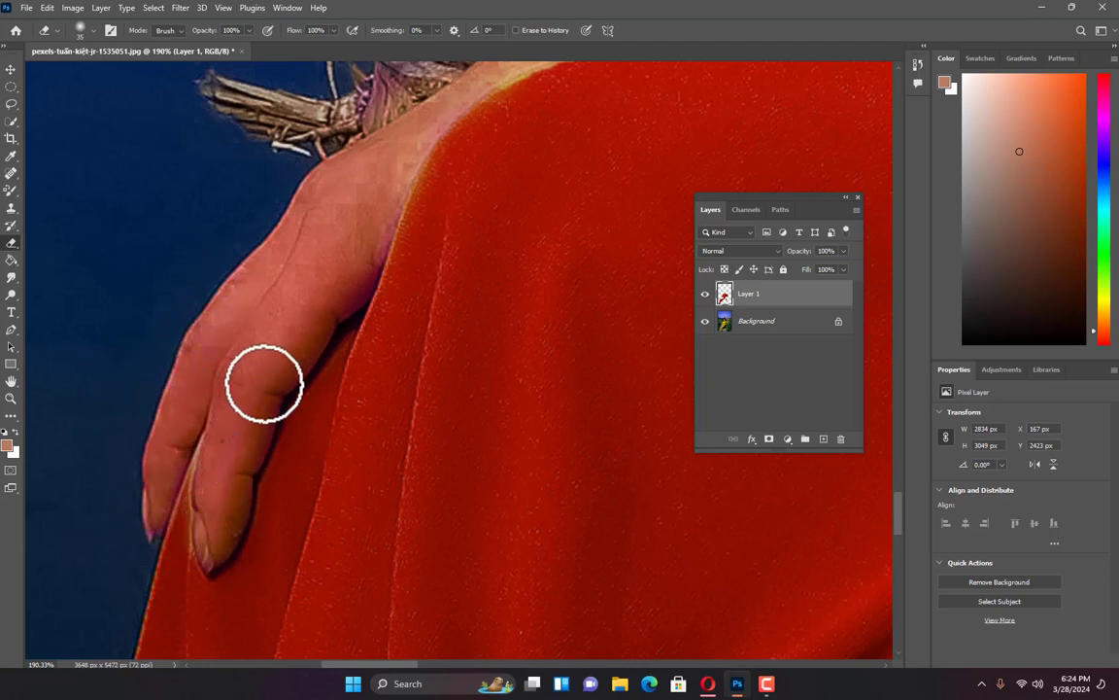
# Erase the red tint from the lotus leaves under the raised arm with a 125 px eraser, and merge Layer 1 into the Background
pyautogui.scroll(-10, 354, 281)
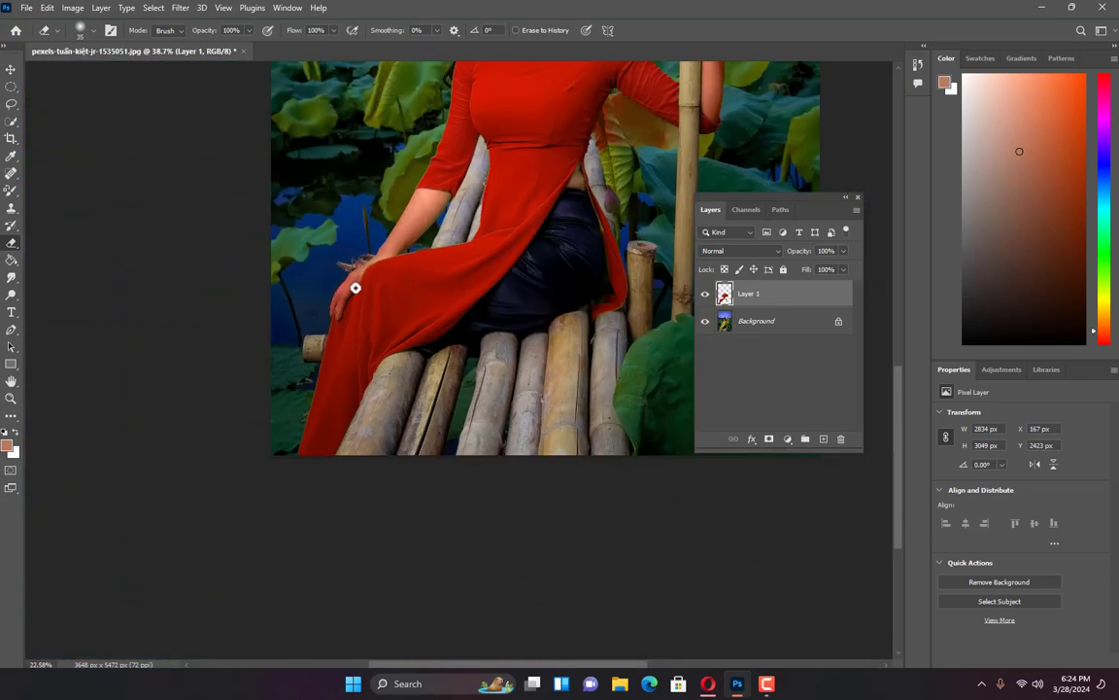
pyautogui.scroll(-2, 360, 287)
pyautogui.scroll(2, 440, 194)
pyautogui.scroll(-2, 550, 145)
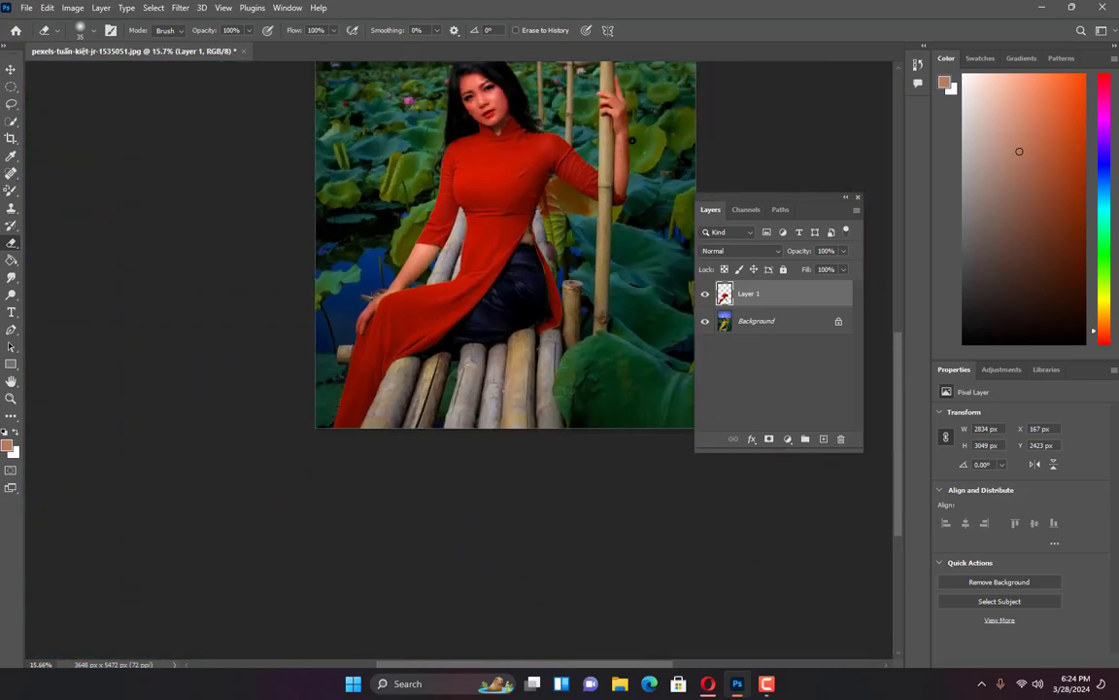
pyautogui.scroll(4, 603, 126)
pyautogui.scroll(-4, 633, 116)
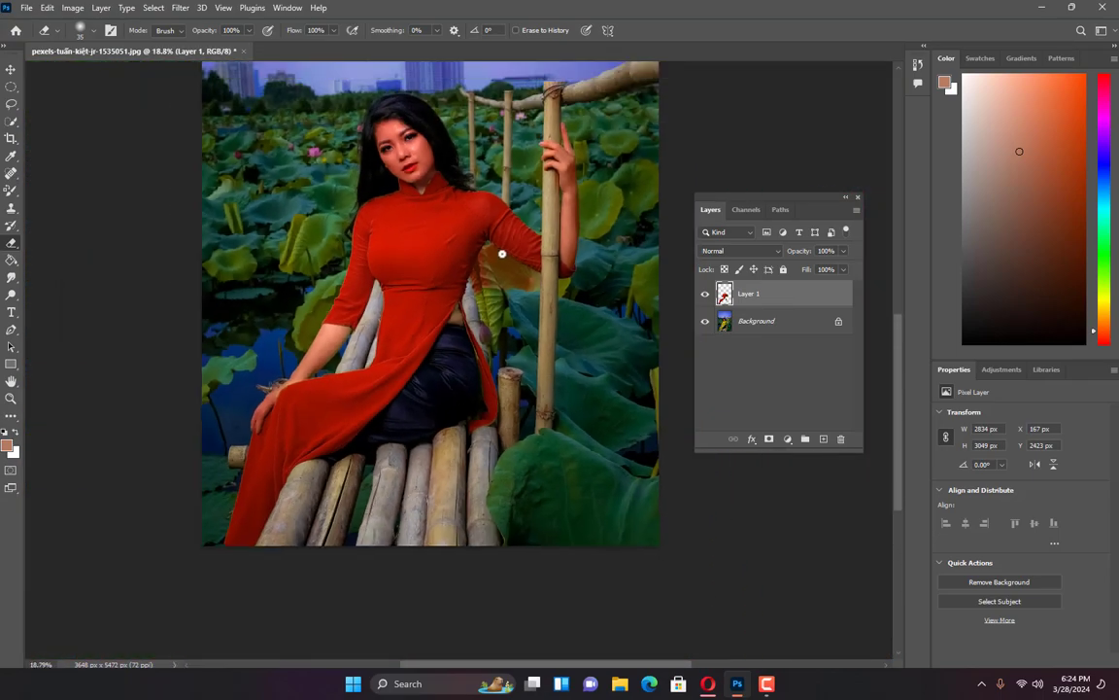
pyautogui.scroll(5, 498, 271)
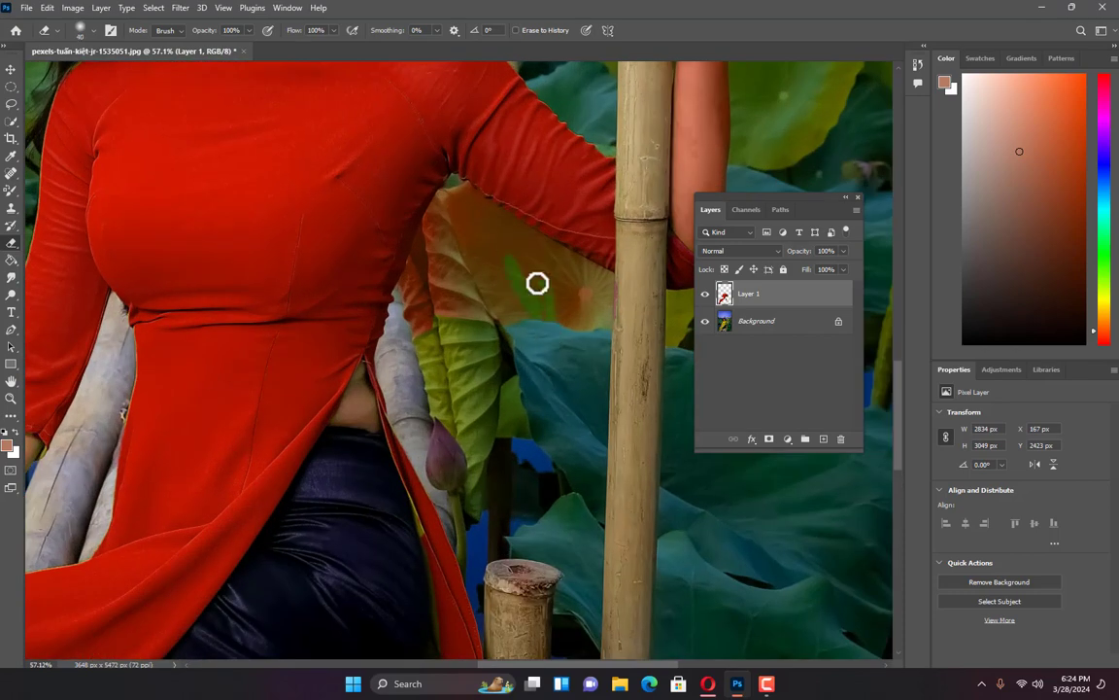
pyautogui.scroll(2, 539, 279)
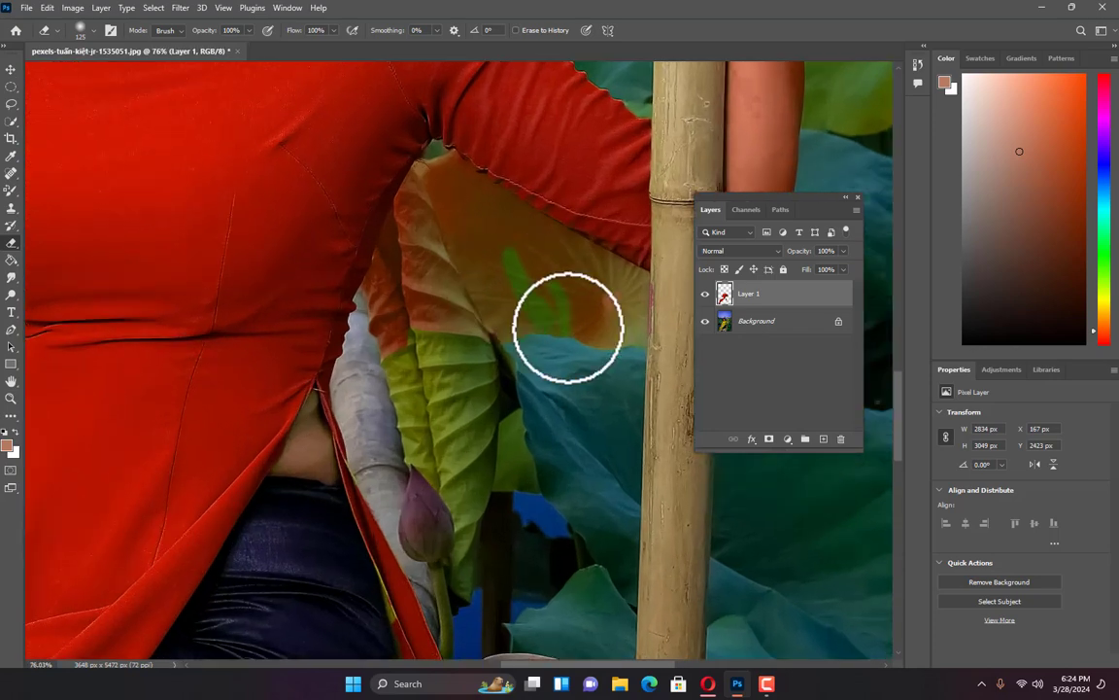
pyautogui.moveTo(565, 325)
pyautogui.mouseDown()
pyautogui.moveTo(558, 272)
pyautogui.moveTo(441, 185)
pyautogui.moveTo(383, 318)
pyautogui.moveTo(421, 196)
pyautogui.moveTo(443, 320)
pyautogui.moveTo(413, 281)
pyautogui.moveTo(428, 303)
pyautogui.moveTo(470, 241)
pyautogui.moveTo(474, 279)
pyautogui.moveTo(591, 314)
pyautogui.moveTo(595, 288)
pyautogui.moveTo(510, 237)
pyautogui.moveTo(644, 327)
pyautogui.moveTo(550, 337)
pyautogui.mouseUp()
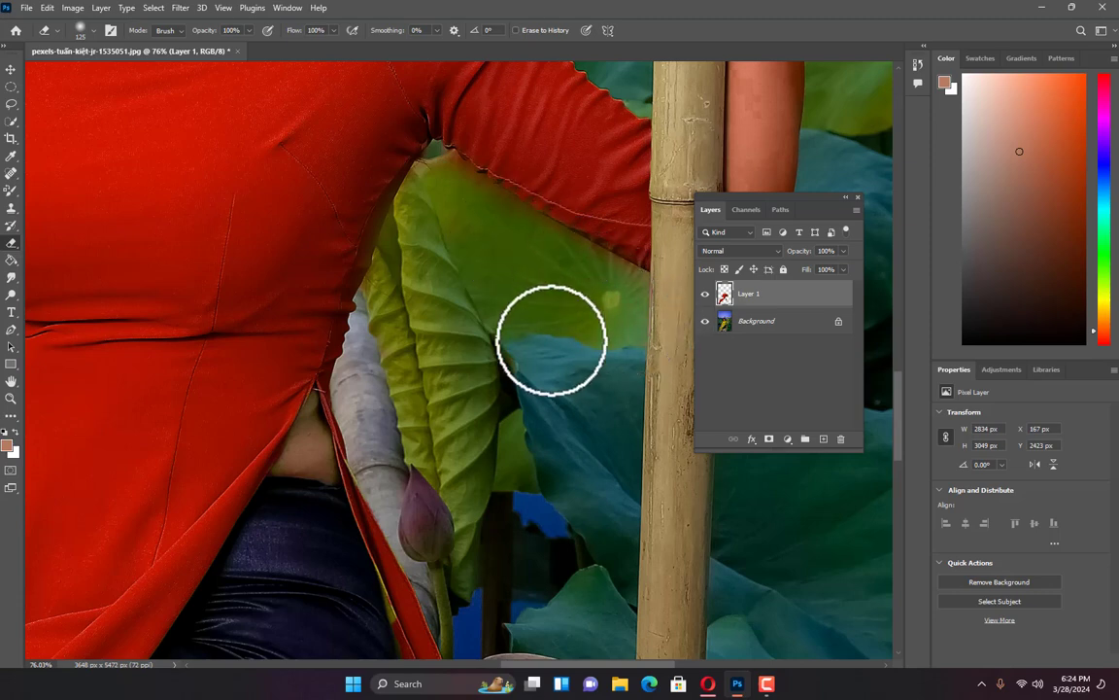
pyautogui.scroll(-4, 554, 321)
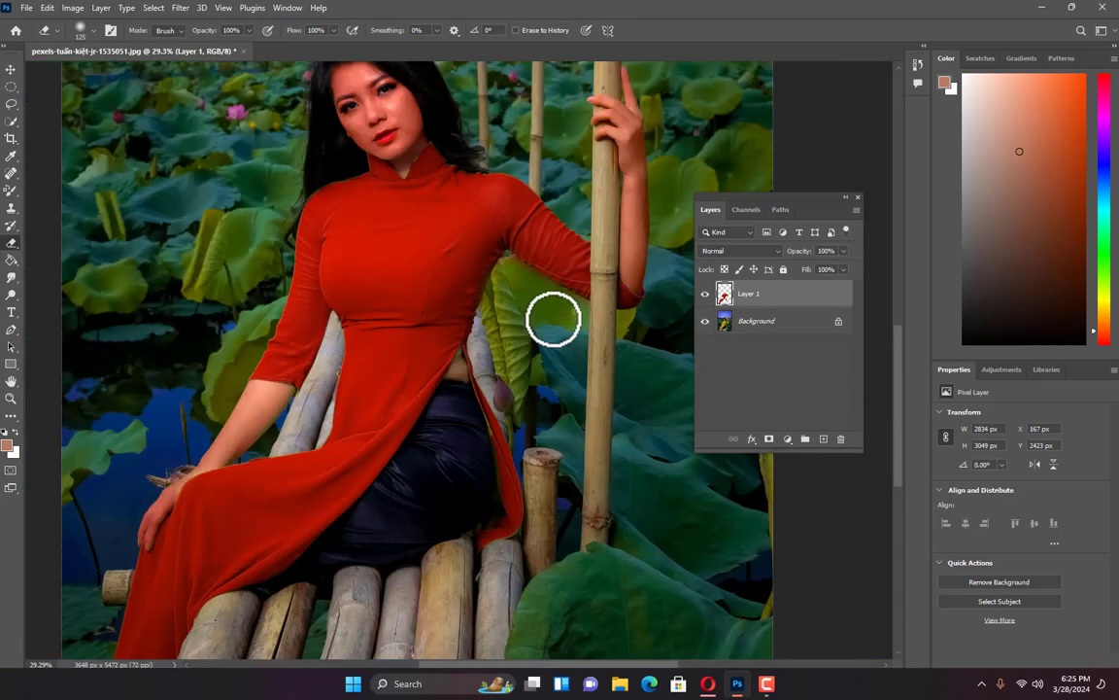
pyautogui.hotkey('ctrl', 'e')
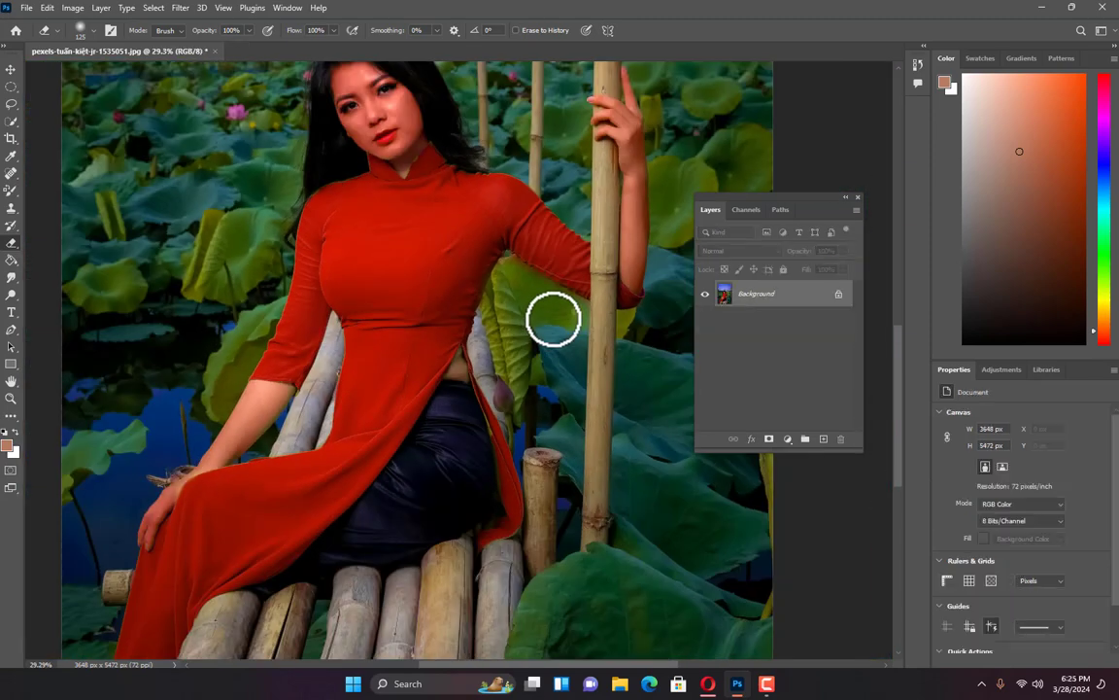
# Sample the facial skin as the foreground color and darken it to the reddish brown 8d4538
pyautogui.scroll(5, 554, 320)
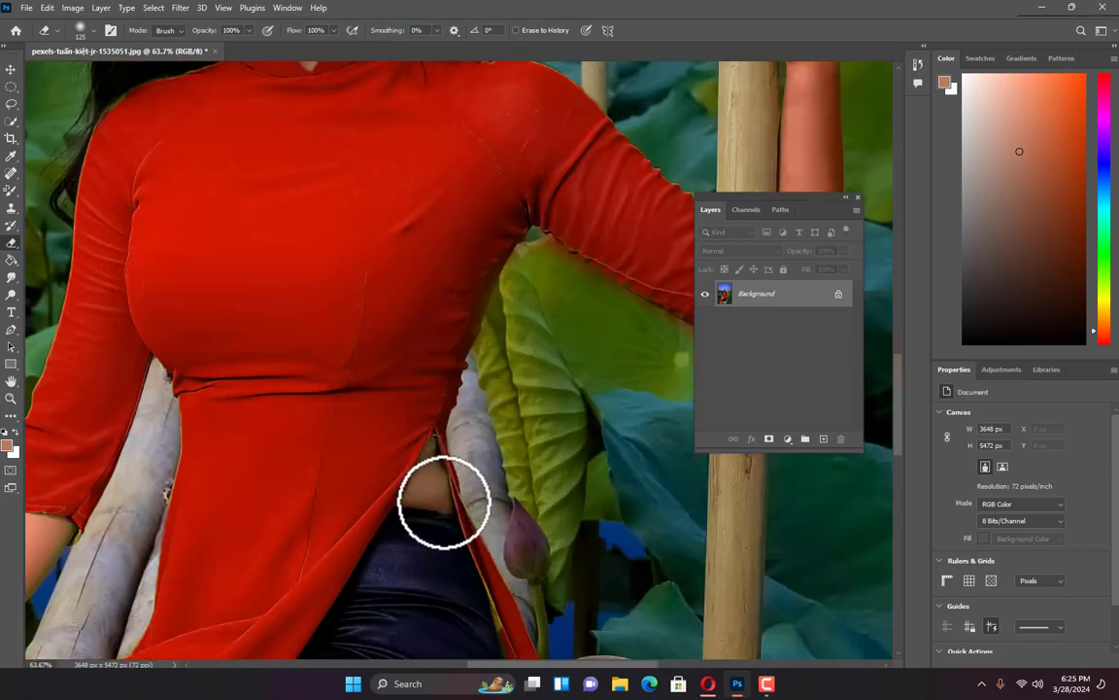
pyautogui.scroll(-3, 443, 501)
pyautogui.click(7, 444)
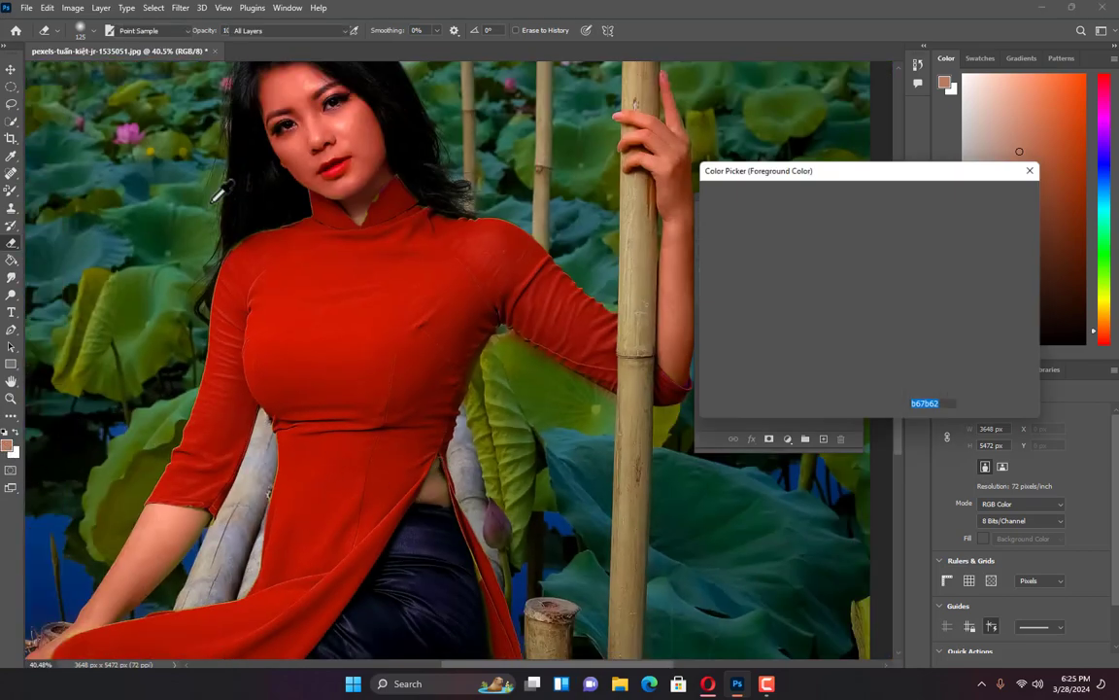
pyautogui.click(359, 148)
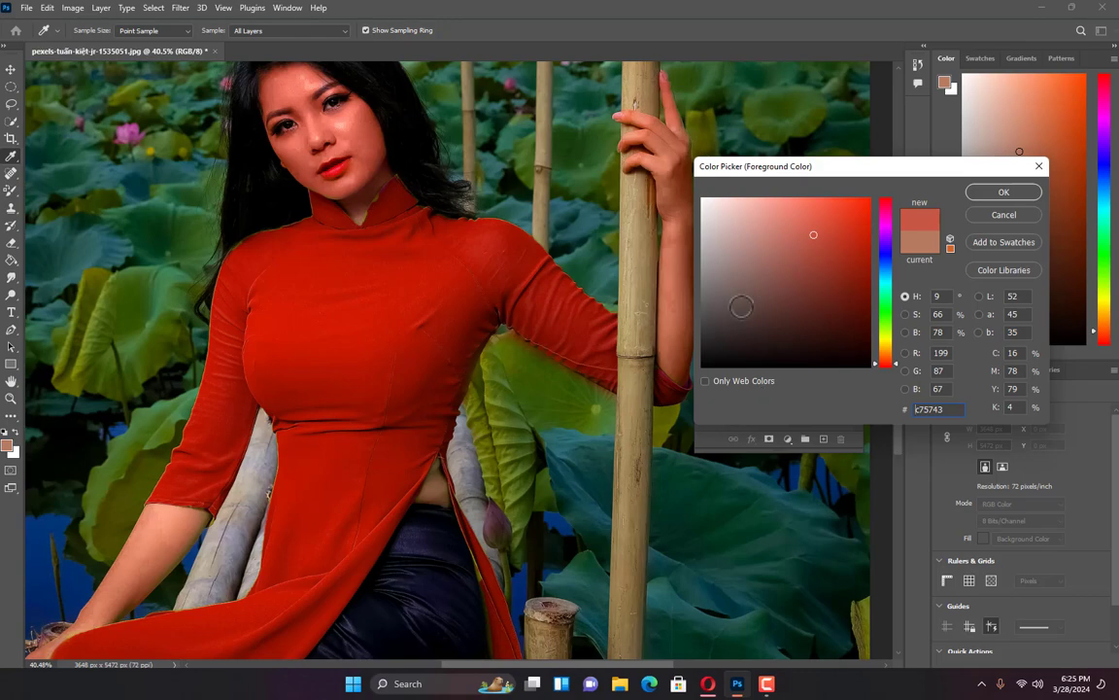
pyautogui.click(798, 269)
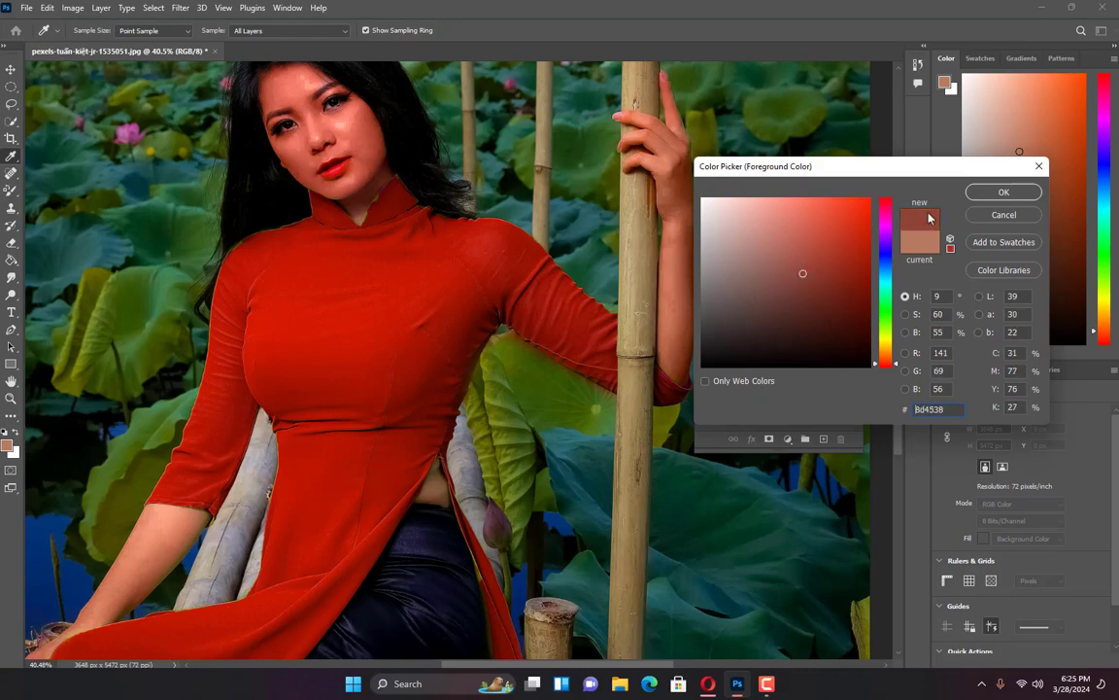
pyautogui.click(1003, 192)
# Paint the waist skin inside the side slit with the Color Replacement tool at 45 px in Color mode
pyautogui.press('b')
pyautogui.scroll(3, 366, 510)
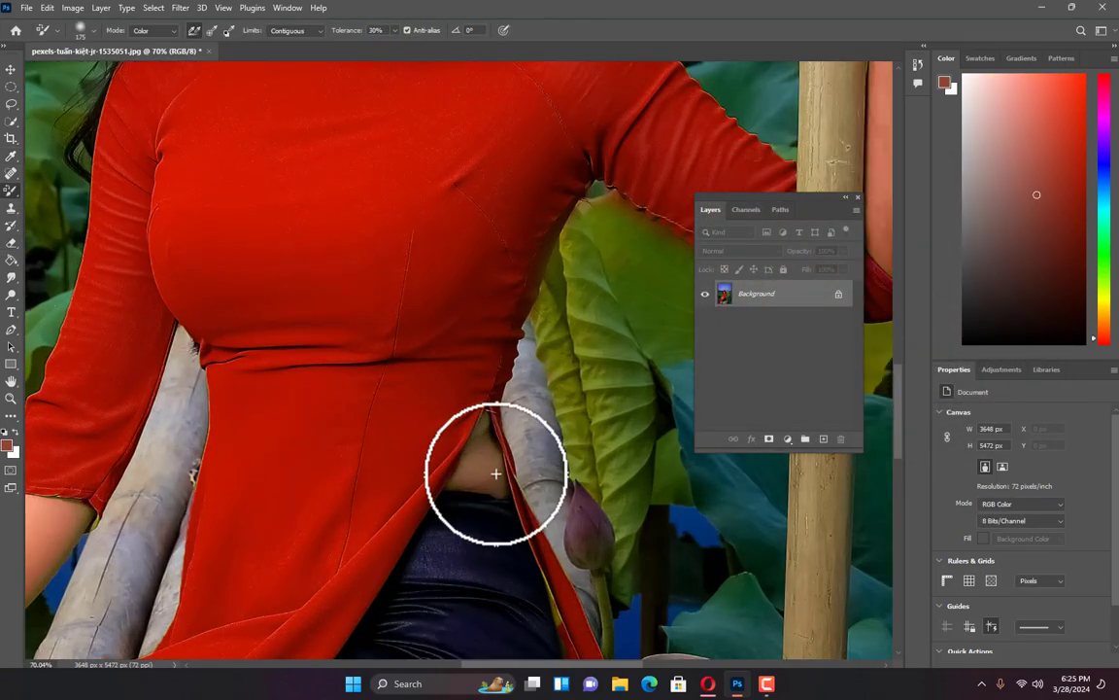
pyautogui.scroll(2, 495, 473)
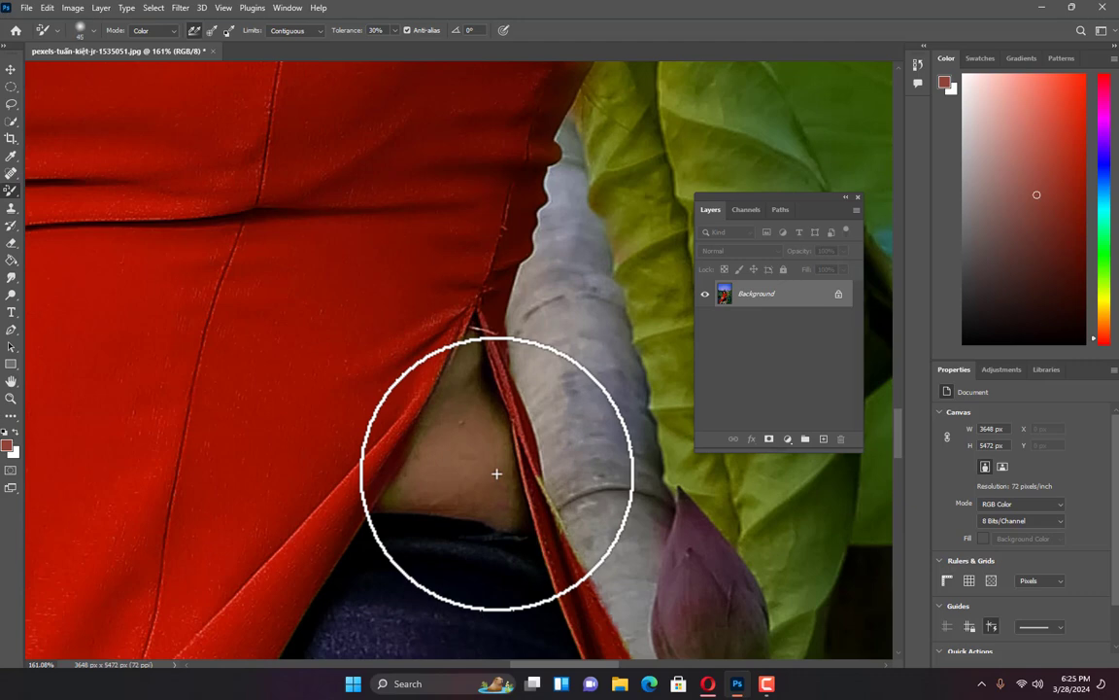
pyautogui.scroll(2, 497, 474)
pyautogui.moveTo(489, 434)
pyautogui.mouseDown()
pyautogui.moveTo(461, 314)
pyautogui.moveTo(506, 551)
pyautogui.moveTo(352, 527)
pyautogui.moveTo(417, 445)
pyautogui.moveTo(444, 386)
pyautogui.moveTo(458, 495)
pyautogui.moveTo(448, 403)
pyautogui.moveTo(457, 339)
pyautogui.moveTo(389, 461)
pyautogui.moveTo(454, 438)
pyautogui.moveTo(481, 464)
pyautogui.mouseUp()
# Examine the waist, forearm, hand and whole portrait for leftover tint and matching skin color
pyautogui.scroll(-6, 481, 431)
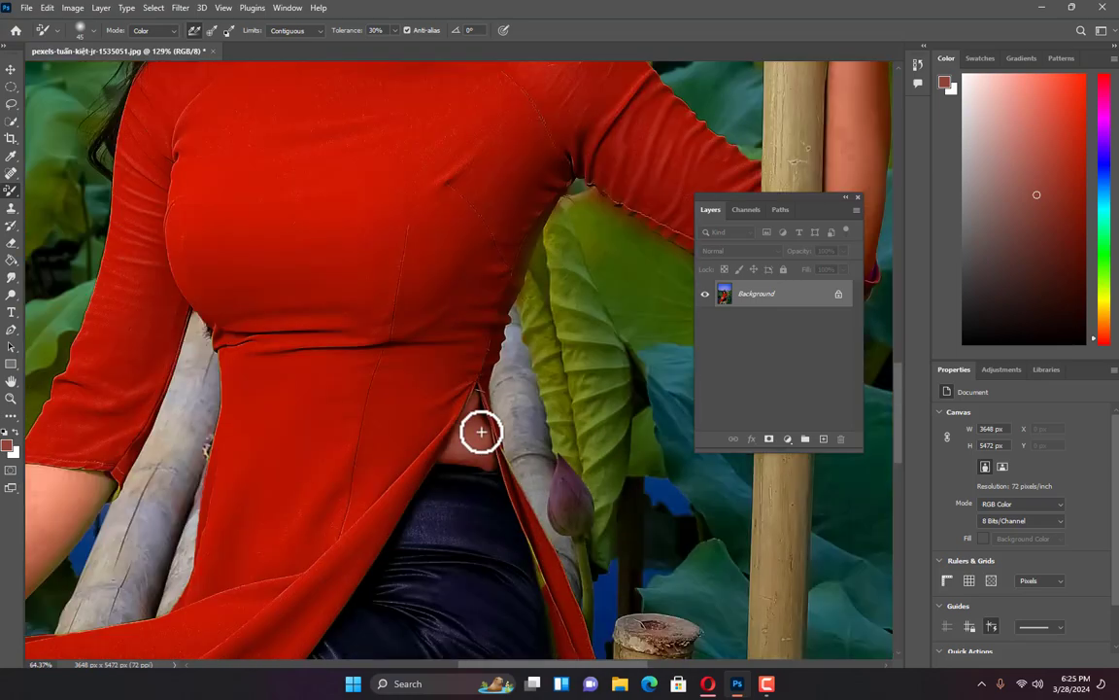
pyautogui.scroll(-5, 481, 432)
pyautogui.scroll(6, 377, 463)
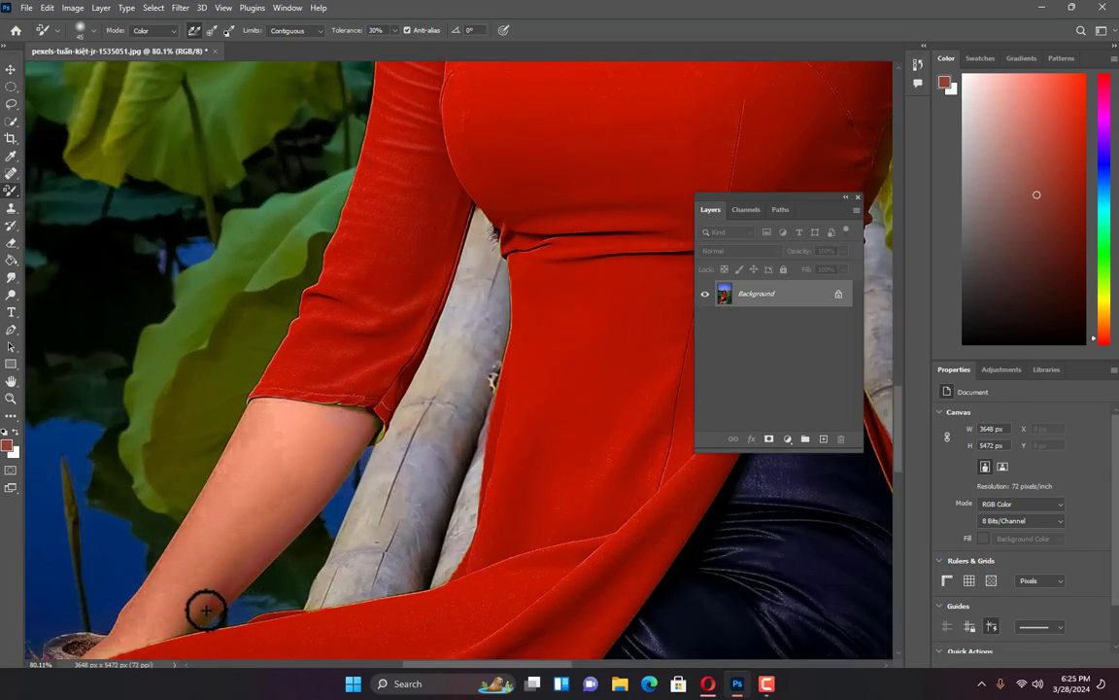
pyautogui.scroll(-4, 248, 516)
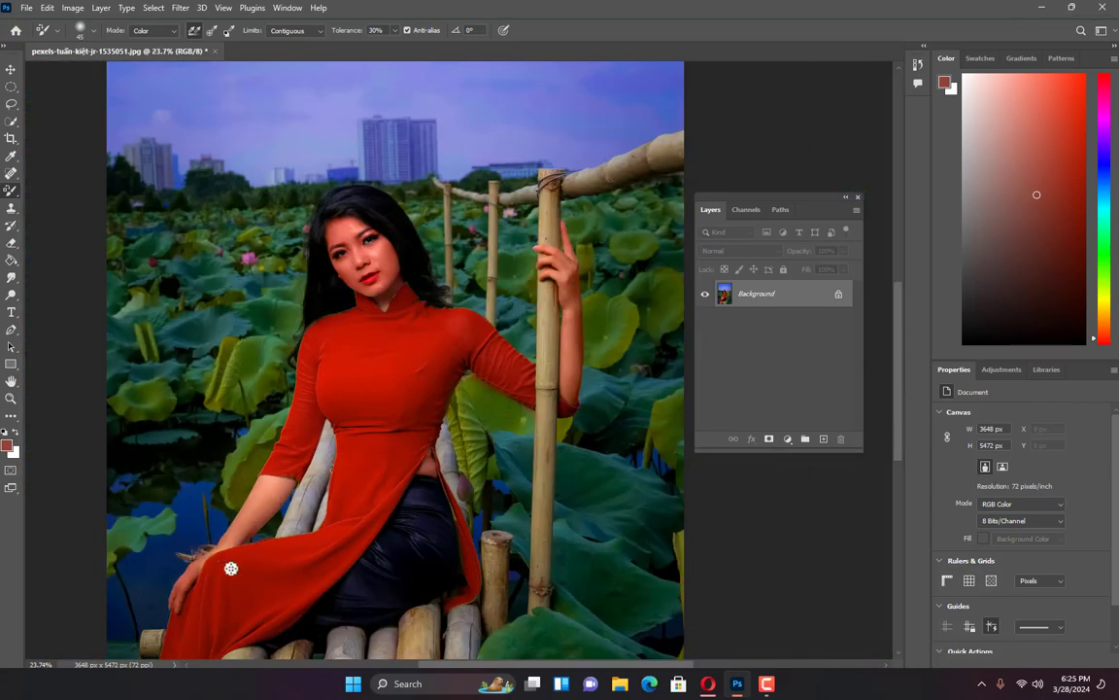
pyautogui.scroll(5, 230, 569)
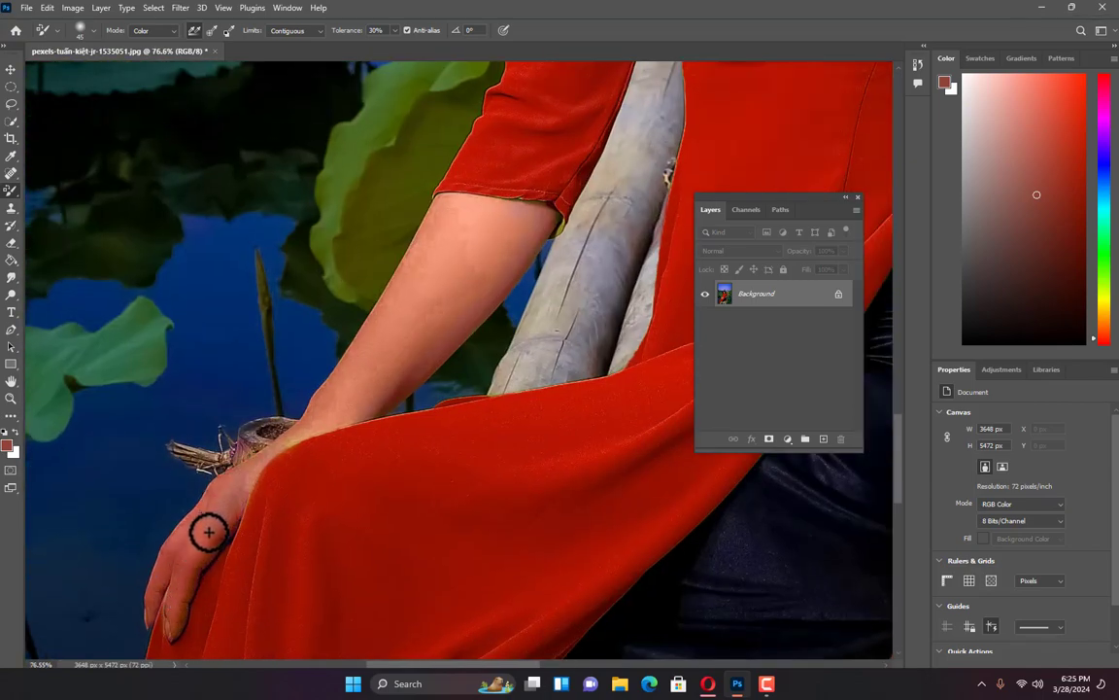
pyautogui.scroll(-3, 183, 569)
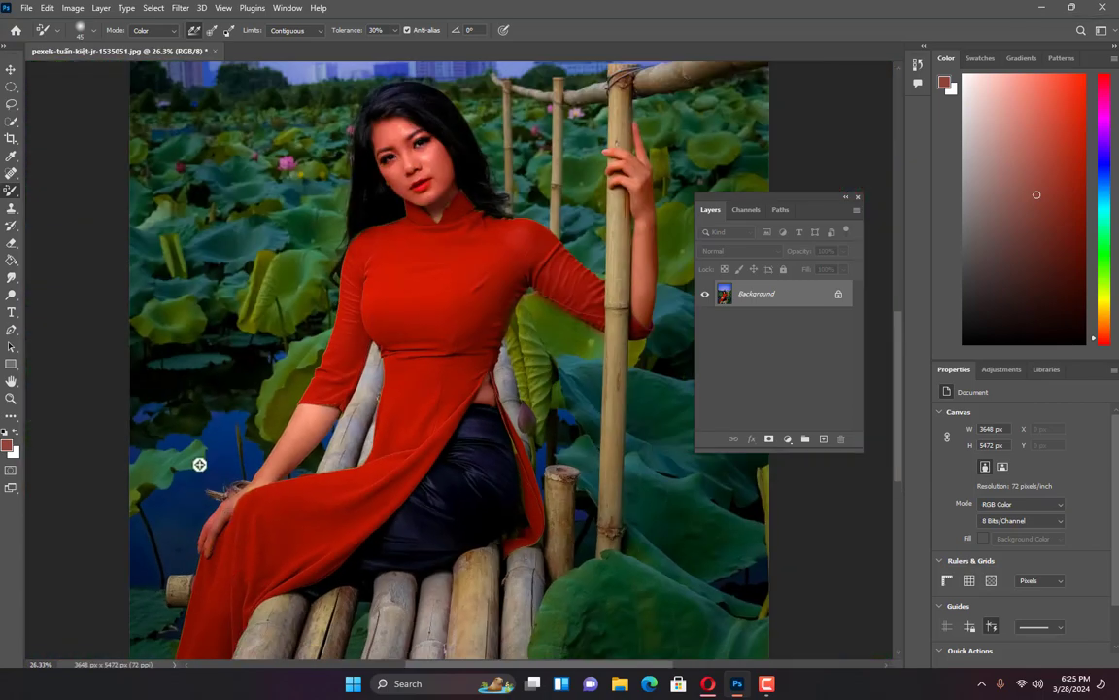
pyautogui.click(55, 9)
pyautogui.click(77, 21)
pyautogui.scroll(-2, 175, 243)
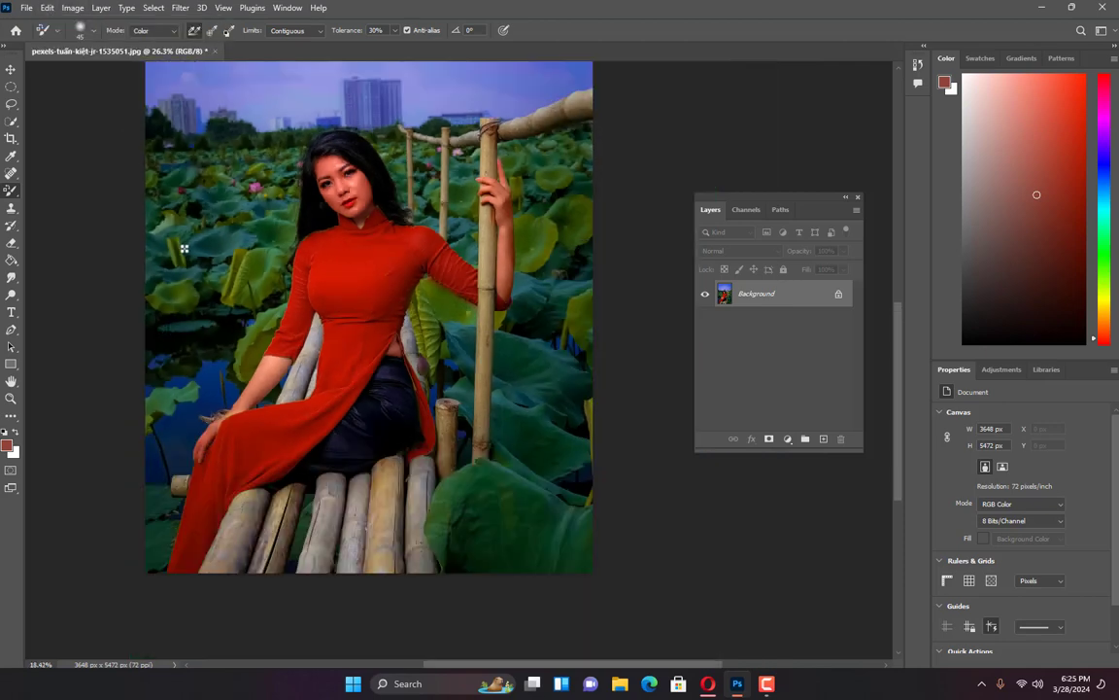
pyautogui.scroll(2, 299, 257)
pyautogui.scroll(-2, 324, 327)
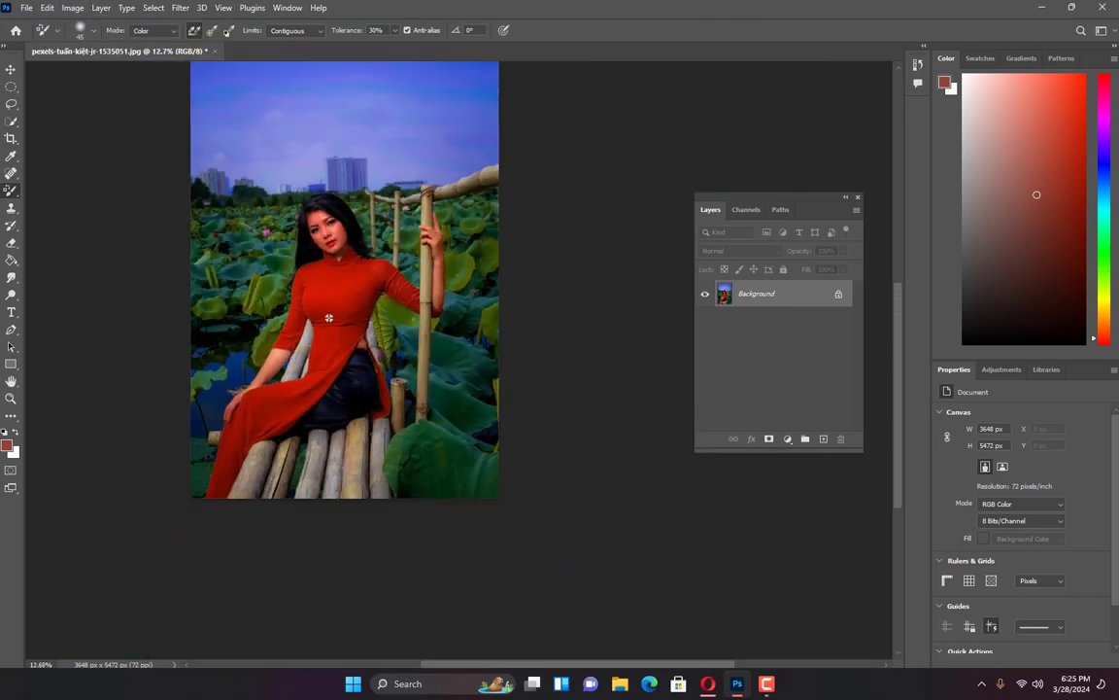
pyautogui.scroll(2, 331, 316)
pyautogui.scroll(-1, 289, 184)
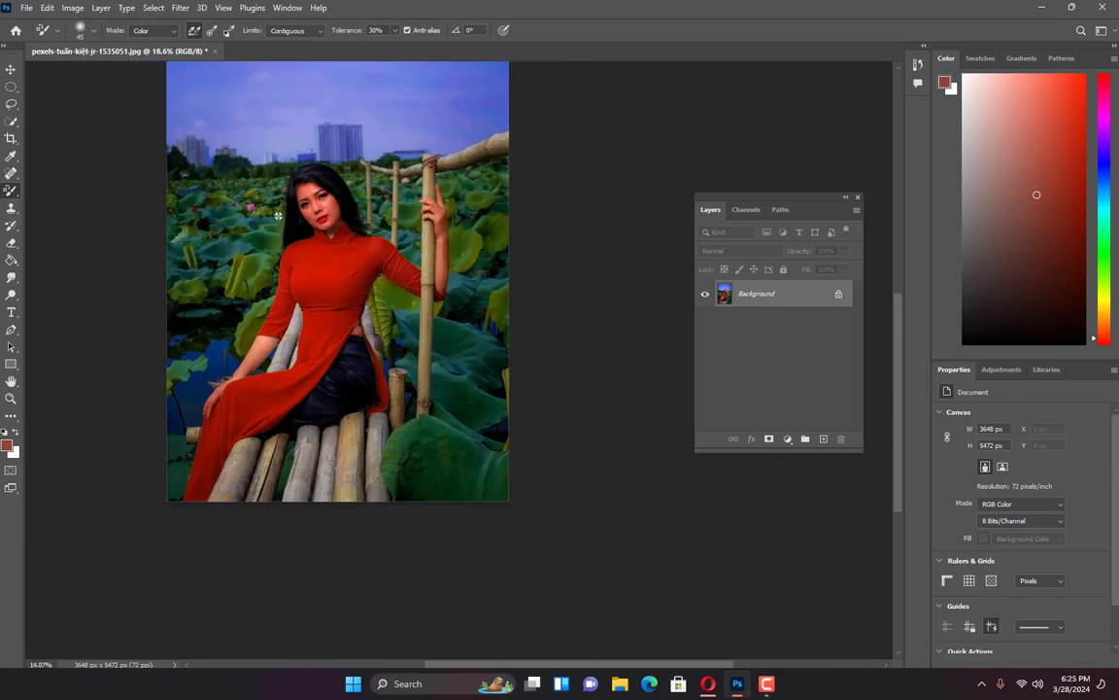
# Open the Camera Raw Filter on the merged image and set Temperature to -2 and Tint to -18
pyautogui.click(184, 8)
pyautogui.click(197, 112)
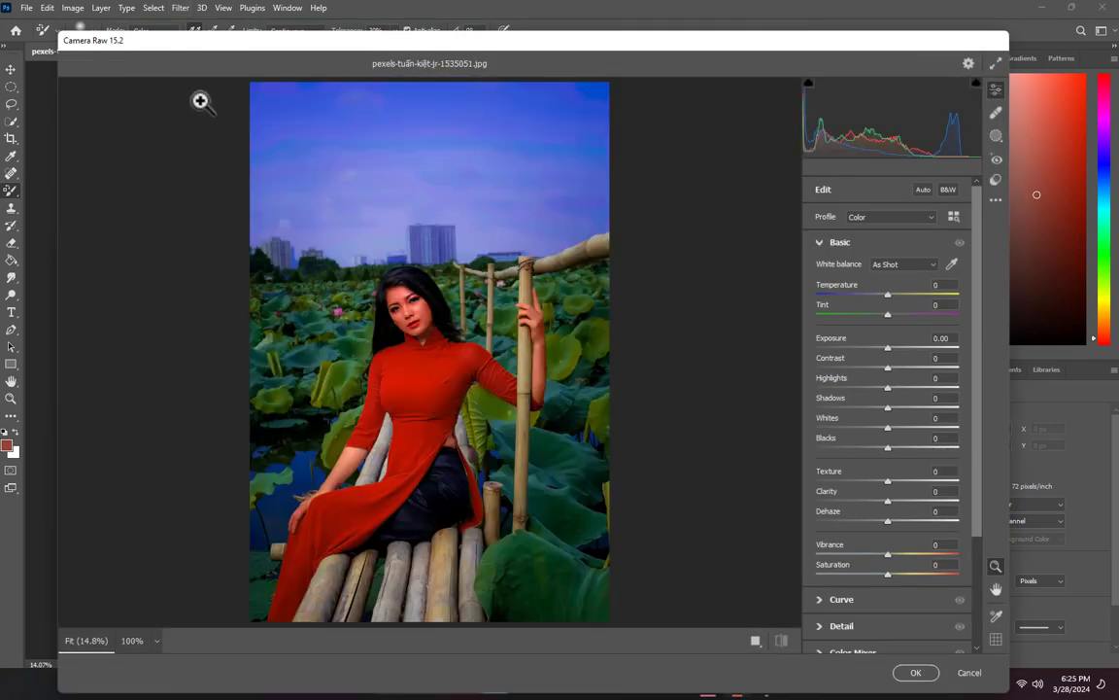
pyautogui.scroll(-4, 390, 194)
pyautogui.scroll(4, 433, 399)
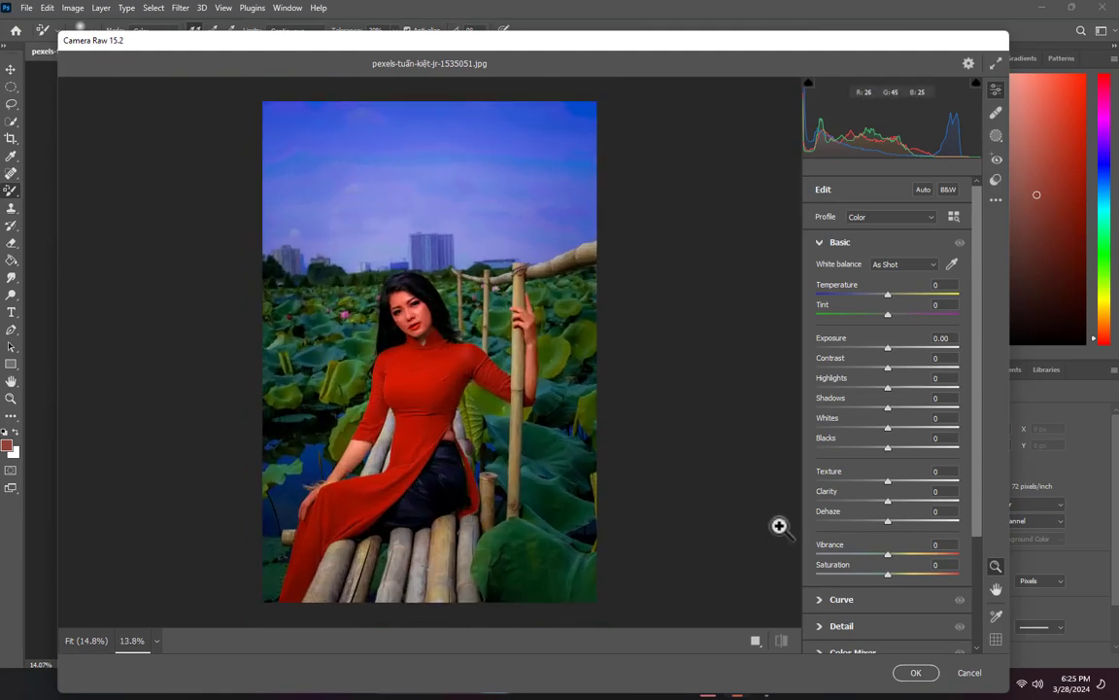
pyautogui.moveTo(892, 314)
pyautogui.mouseDown()
pyautogui.moveTo(920, 317)
pyautogui.moveTo(867, 312)
pyautogui.moveTo(914, 310)
pyautogui.moveTo(875, 296)
pyautogui.moveTo(904, 294)
pyautogui.moveTo(884, 290)
pyautogui.mouseUp()
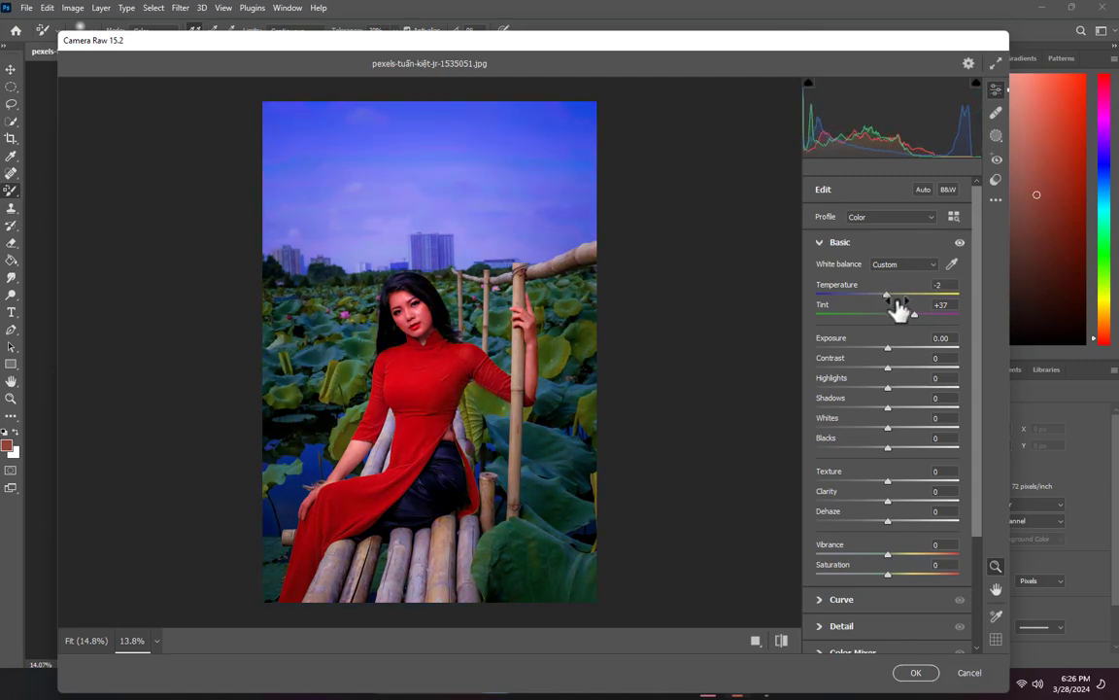
pyautogui.moveTo(913, 314); pyautogui.dragTo(911, 315)
pyautogui.moveTo(901, 315); pyautogui.dragTo(867, 322)
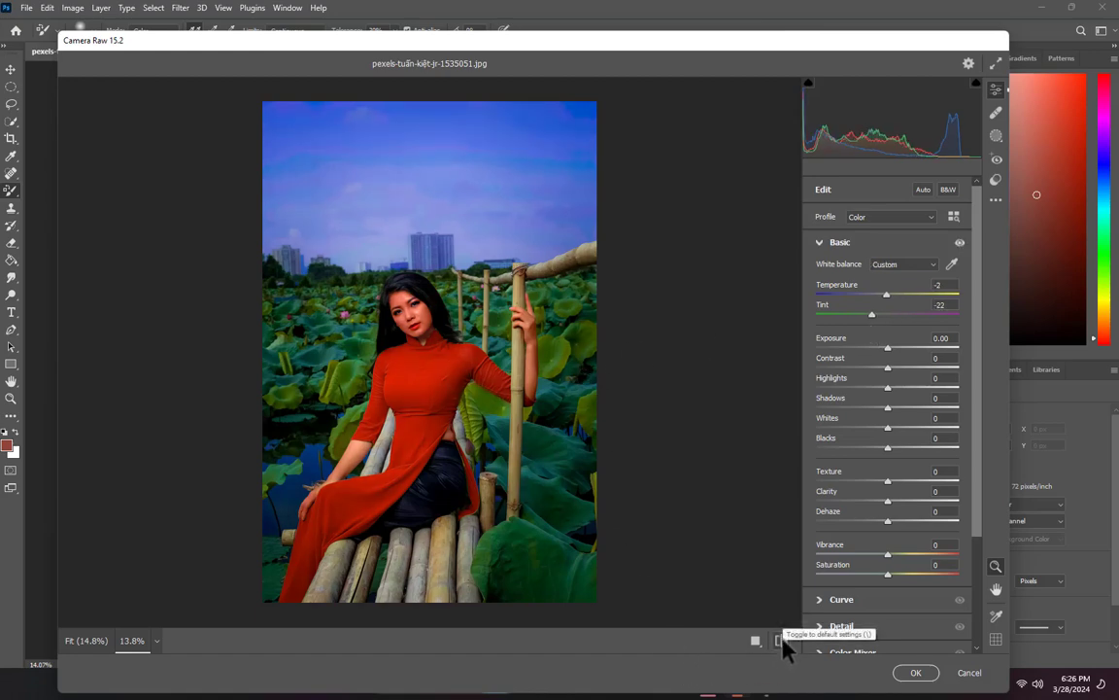
pyautogui.click(876, 314)
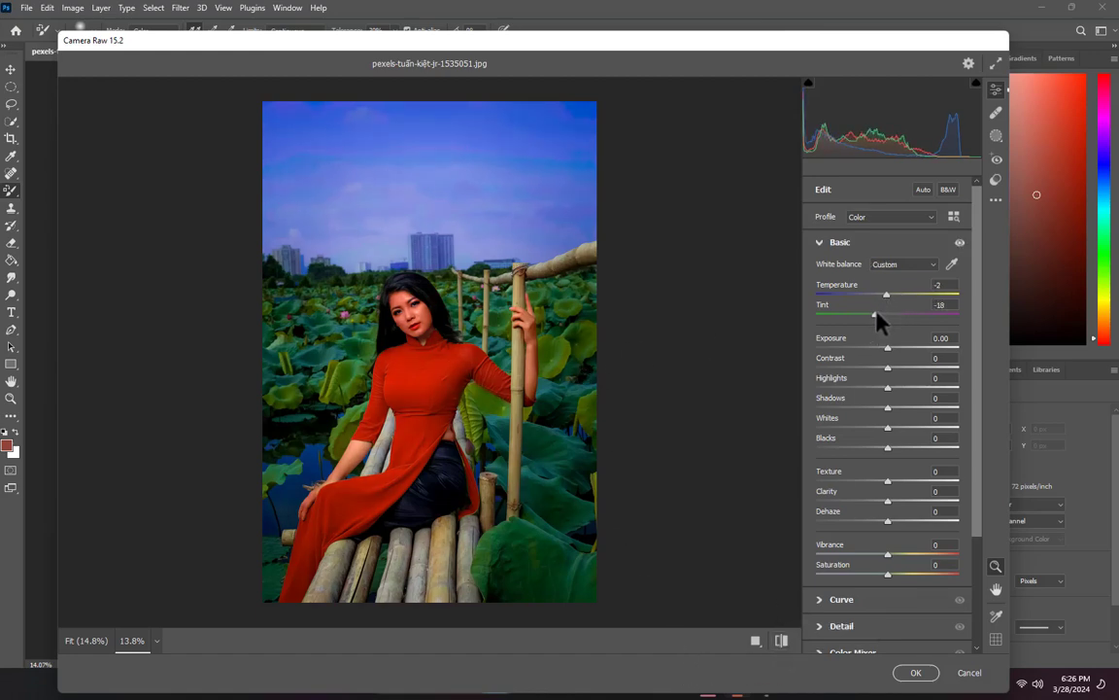
# Set Dehaze to +10, Contrast to +12, Highlights to +5, Shadows to +19 and Blacks to -20 in the Basic adjustments
pyautogui.scroll(-2, 460, 254)
pyautogui.scroll(1, 467, 432)
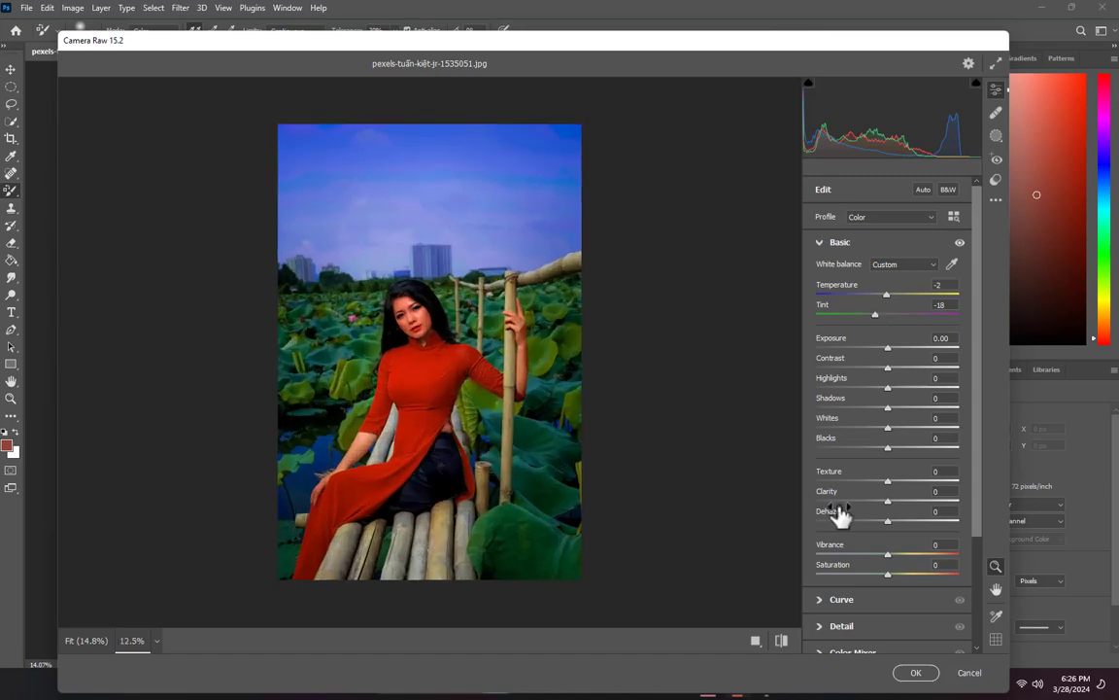
pyautogui.scroll(-2, 886, 515)
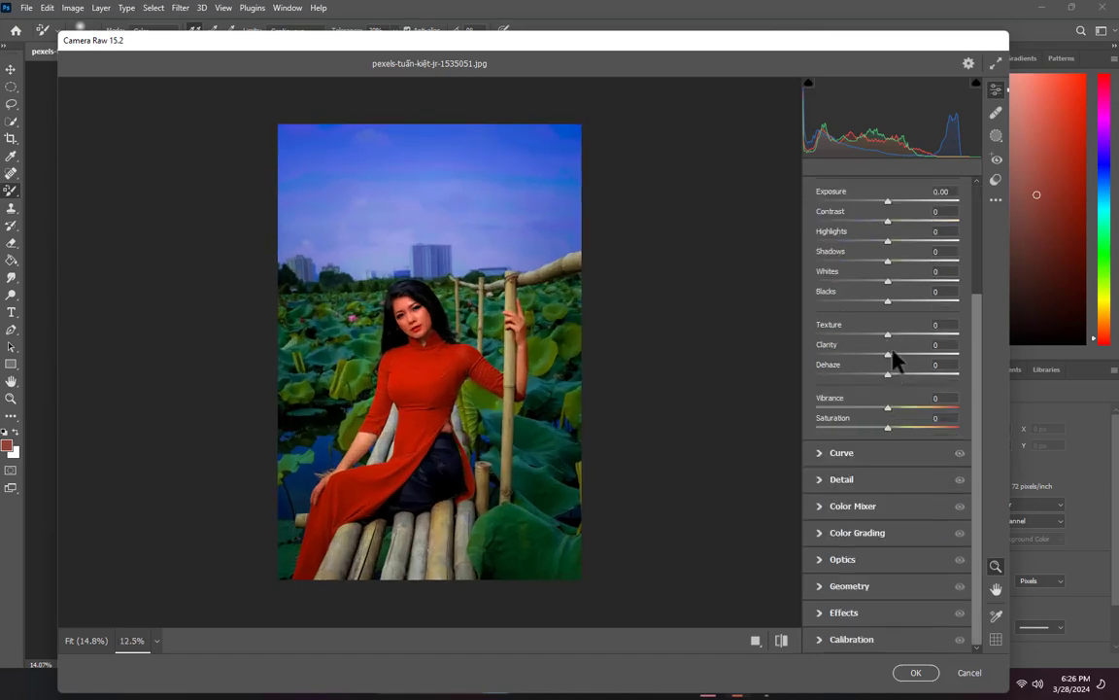
pyautogui.moveTo(888, 376)
pyautogui.mouseDown()
pyautogui.moveTo(962, 365)
pyautogui.moveTo(896, 371)
pyautogui.mouseUp()
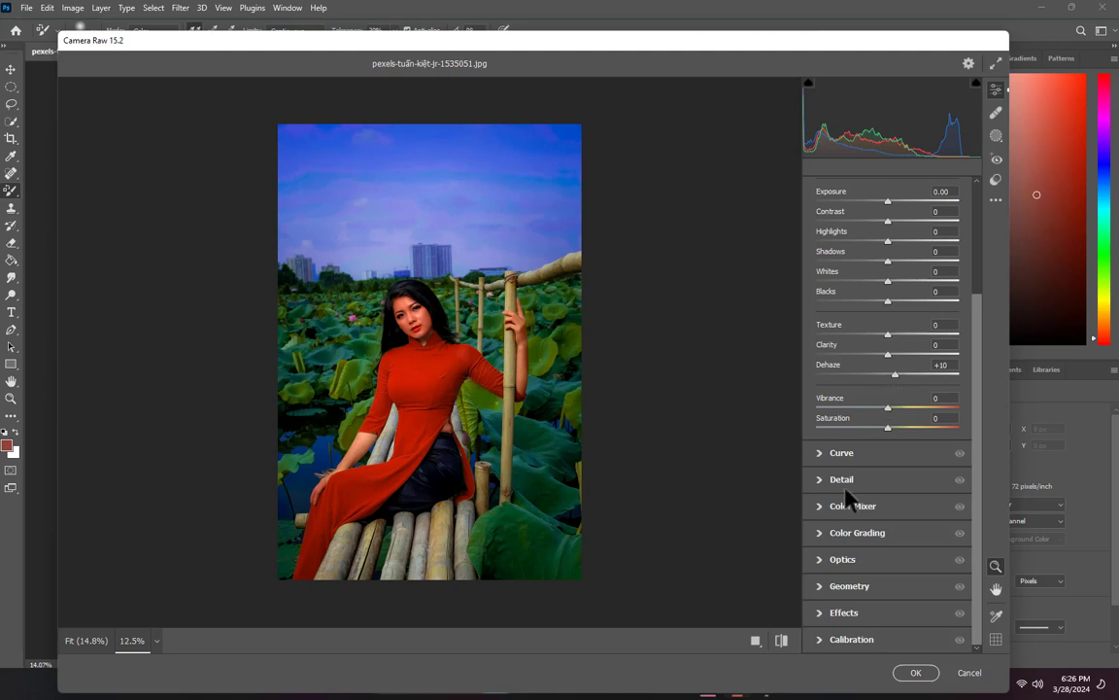
pyautogui.scroll(2, 890, 277)
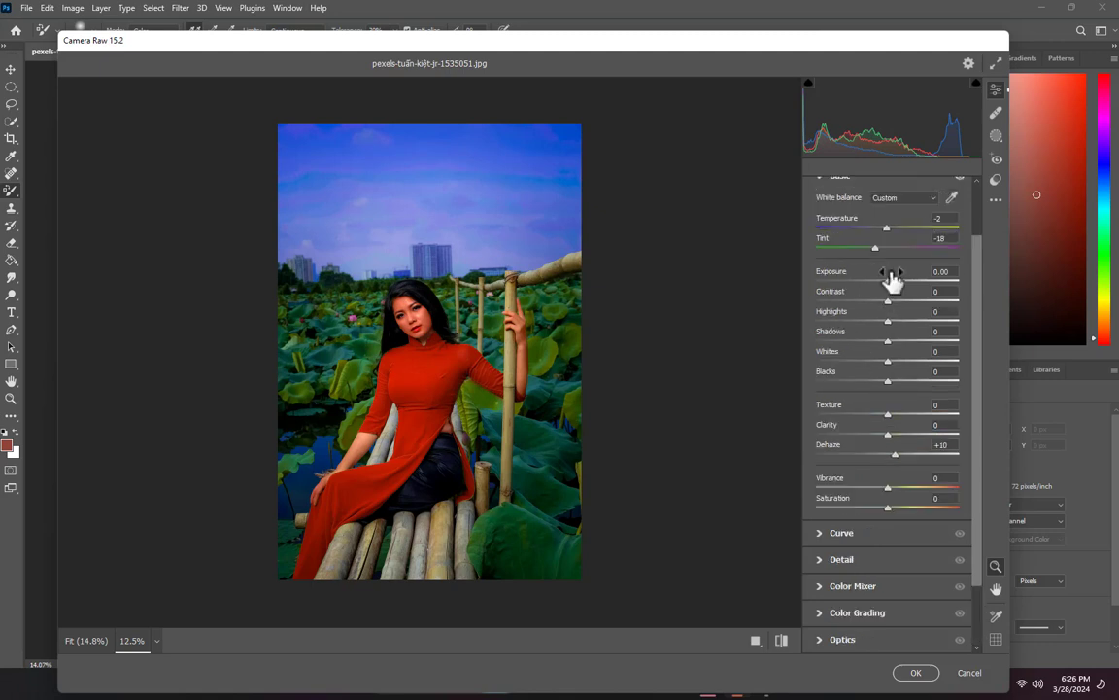
pyautogui.moveTo(888, 380); pyautogui.dragTo(874, 381)
pyautogui.moveTo(911, 342); pyautogui.dragTo(901, 302)
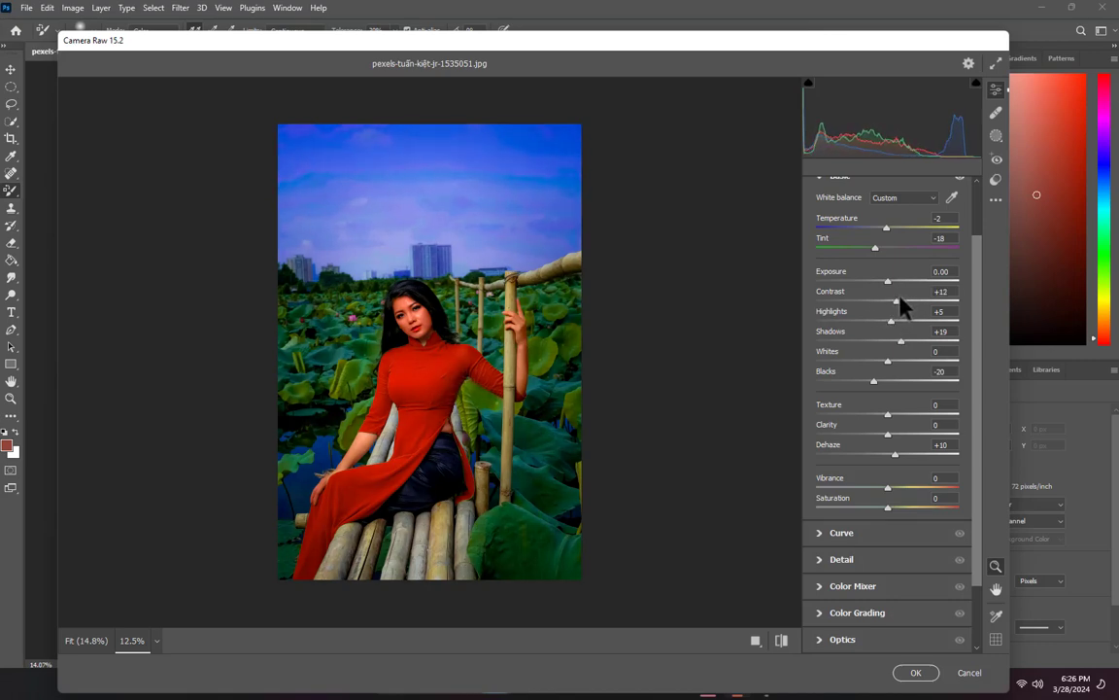
# Darken the photo's edges with an Optics Vignette of -47 and Midpoint 3, and compare the result with the default settings
pyautogui.scroll(-1, 472, 328)
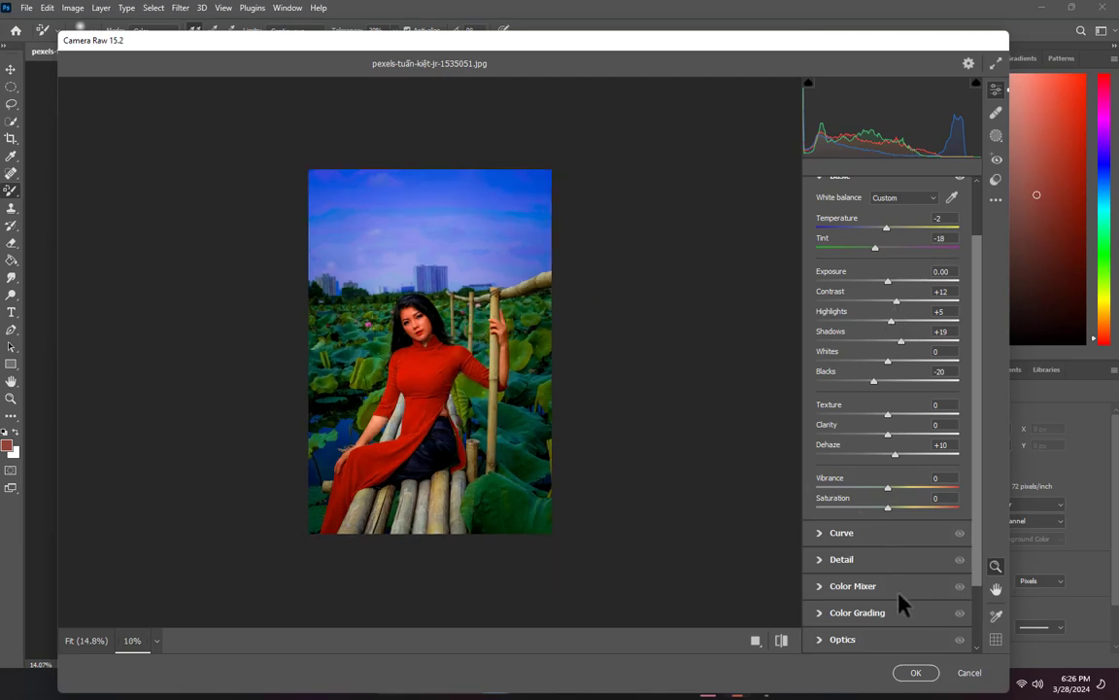
pyautogui.scroll(-3, 863, 578)
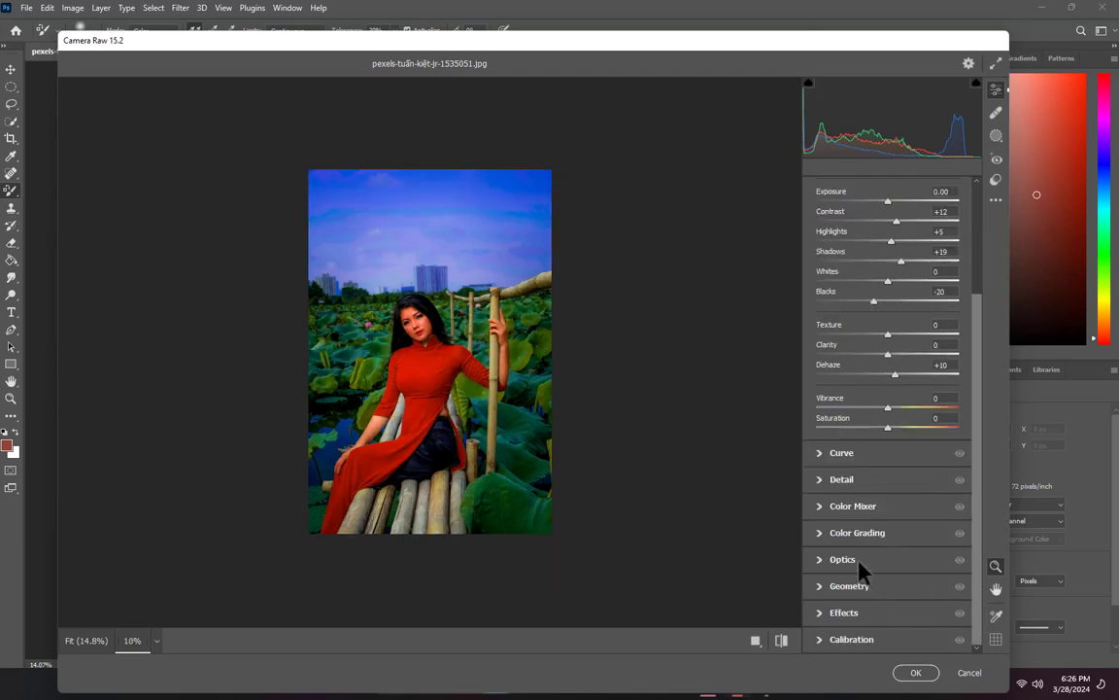
pyautogui.click(868, 559)
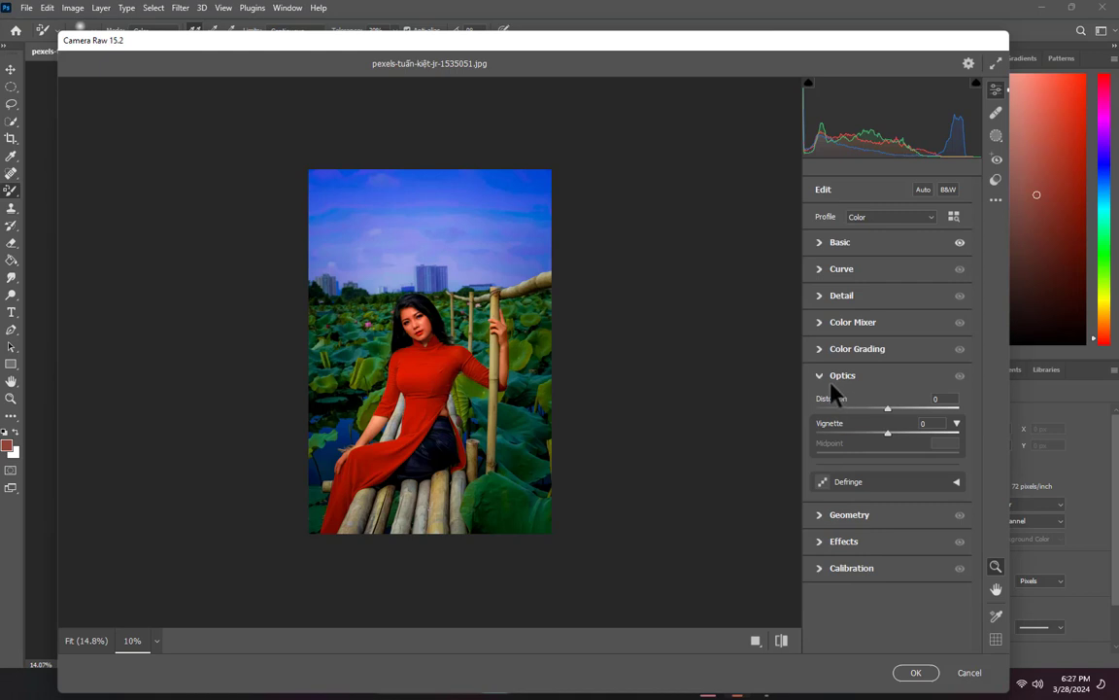
pyautogui.moveTo(888, 432); pyautogui.dragTo(855, 441)
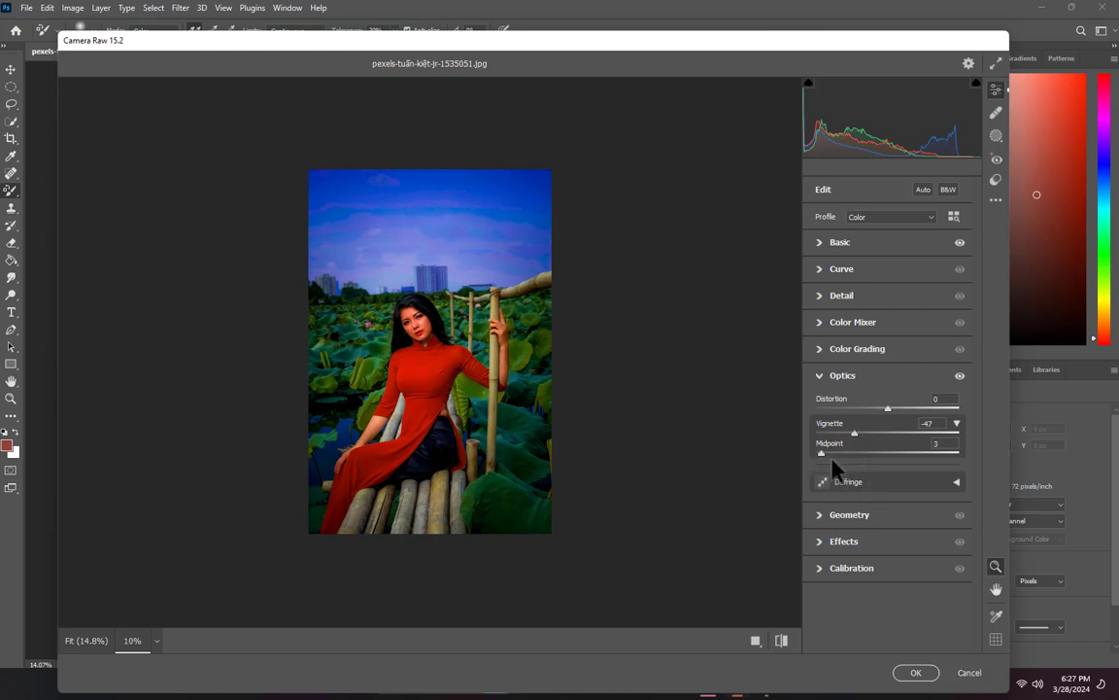
pyautogui.scroll(1, 519, 429)
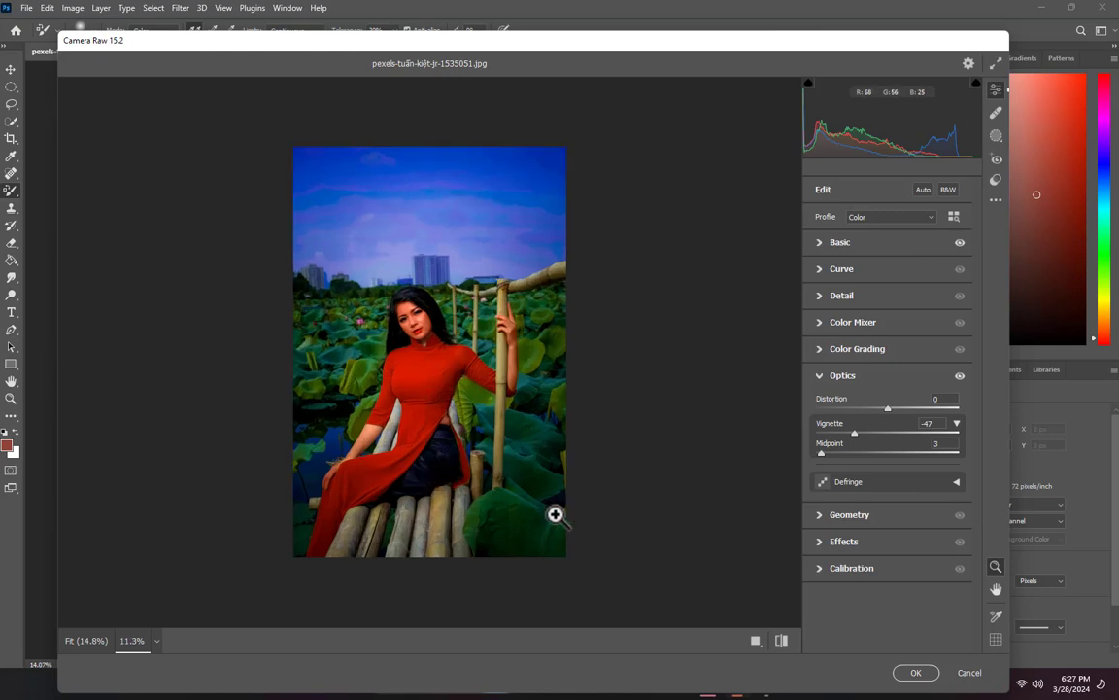
pyautogui.click(782, 641)
pyautogui.click(782, 641)
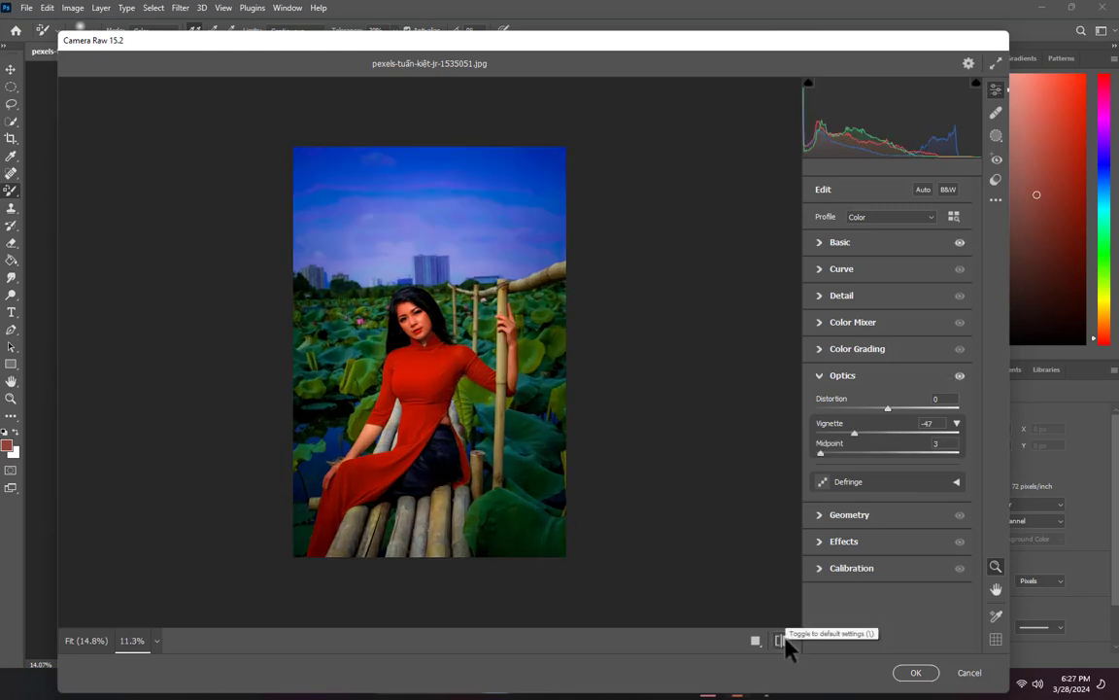
# Reduce the Vignette strength to -29 and apply the Camera Raw grade to the image
pyautogui.moveTo(855, 431); pyautogui.dragTo(867, 431)
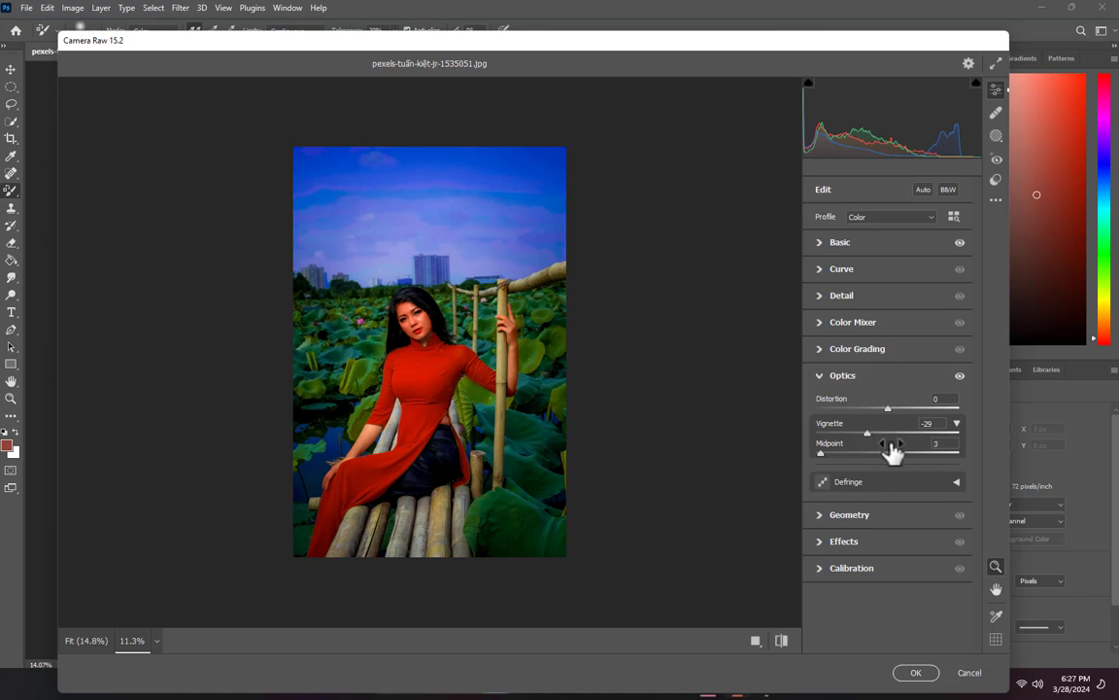
pyautogui.scroll(-1, 499, 420)
pyautogui.scroll(2, 492, 424)
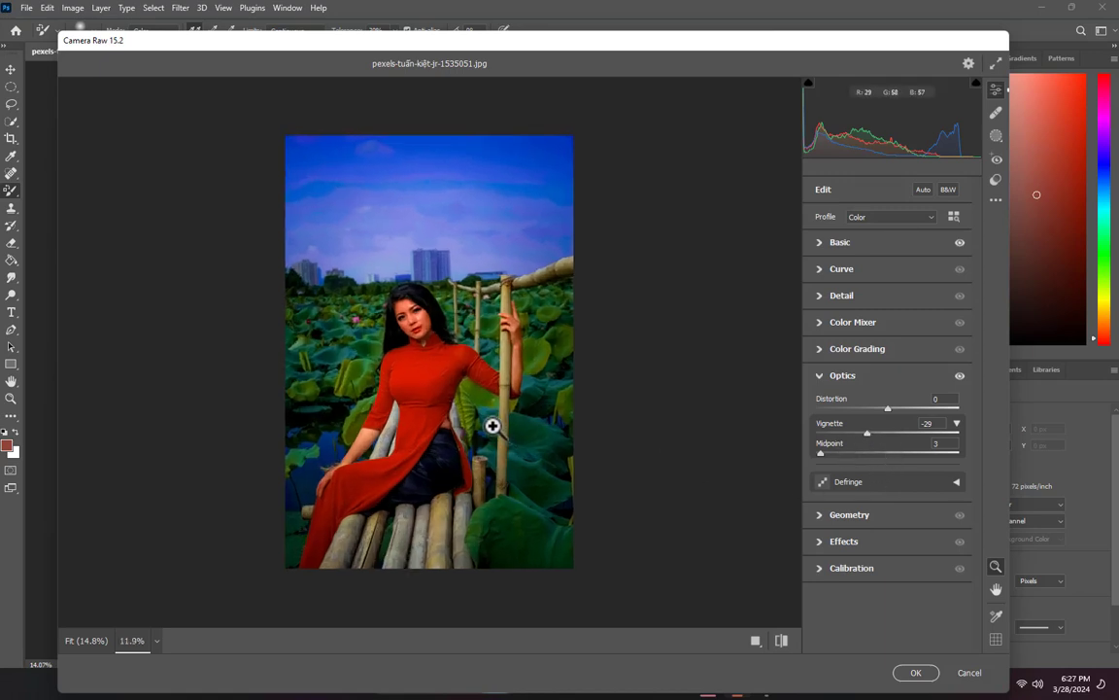
pyautogui.click(918, 673)
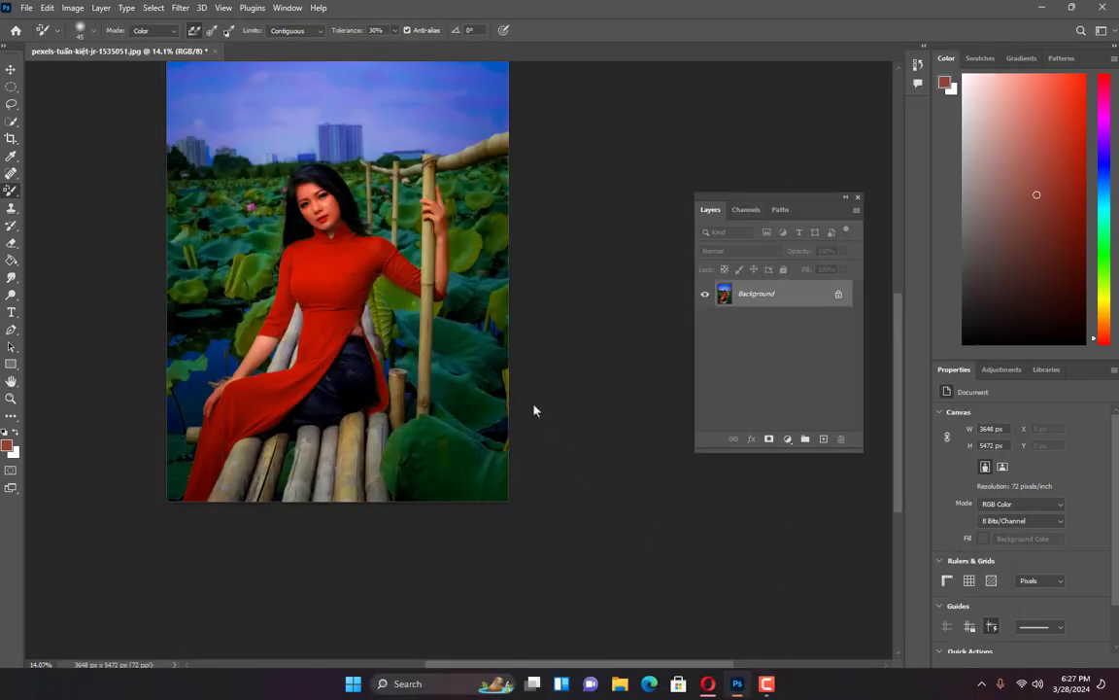
# Examine the graded portrait up close and as a whole
pyautogui.hotkey('ctrl', '-')
pyautogui.hotkey('ctrl', '-')
pyautogui.scroll(-2, 442, 386)
pyautogui.scroll(5, 371, 305)
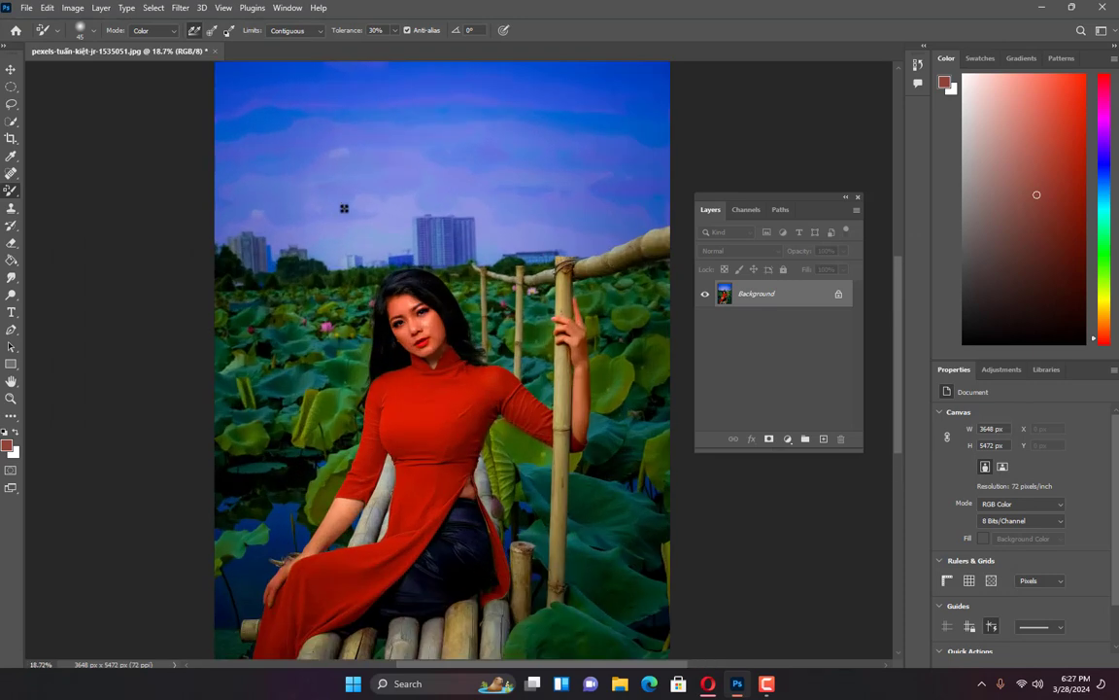
pyautogui.scroll(-1, 352, 226)
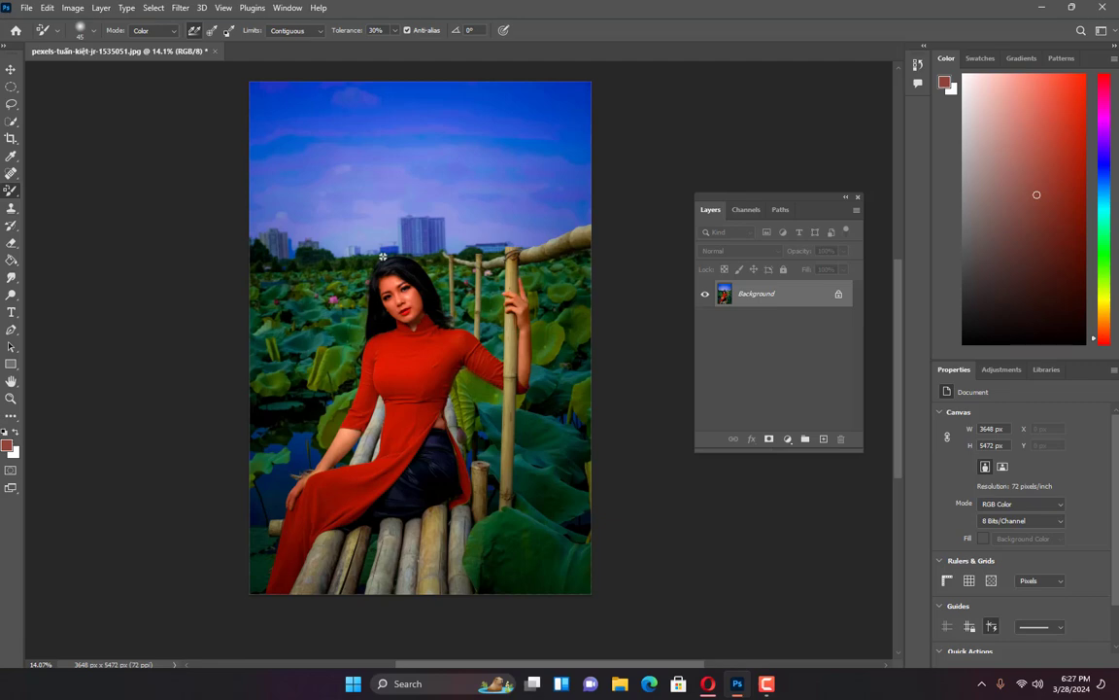
pyautogui.scroll(3, 383, 257)
pyautogui.scroll(-4, 381, 254)
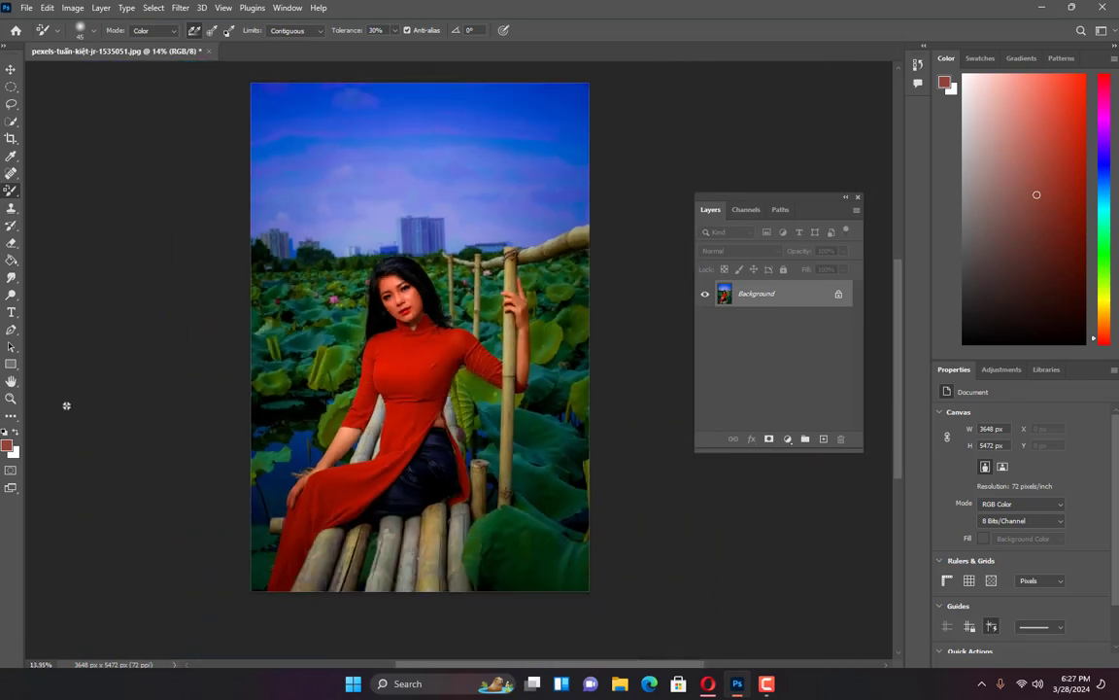
# Set the foreground color to the light peach ffba94
pyautogui.click(7, 445)
pyautogui.moveTo(780, 254); pyautogui.dragTo(765, 191)
pyautogui.click(345, 211)
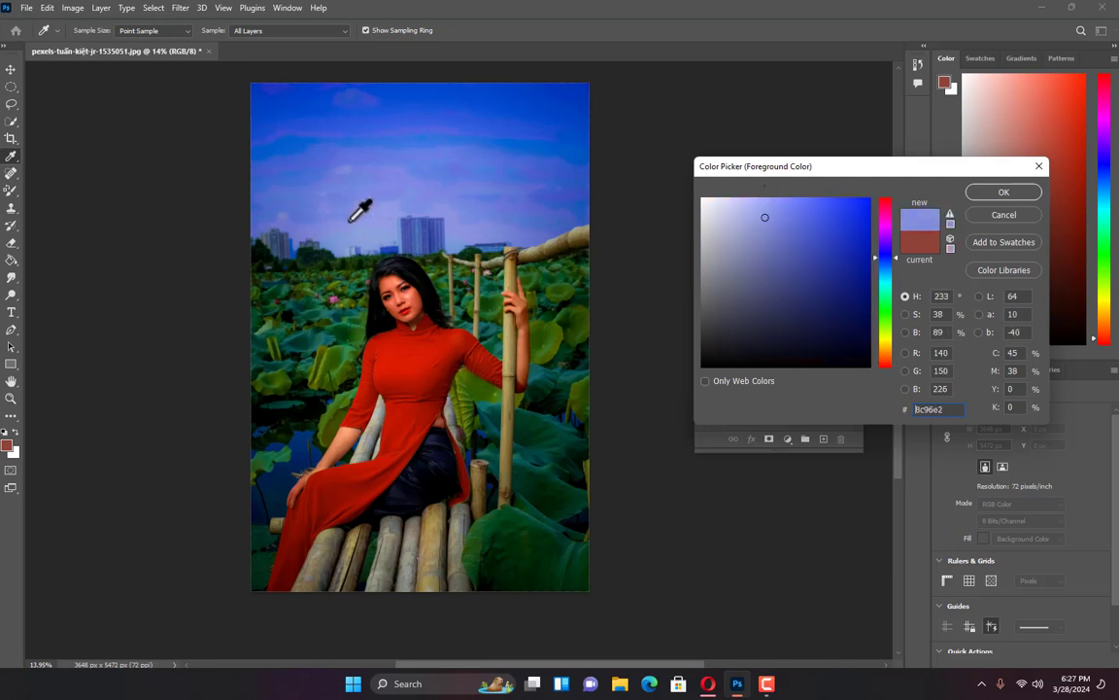
pyautogui.click(338, 218)
pyautogui.click(883, 353)
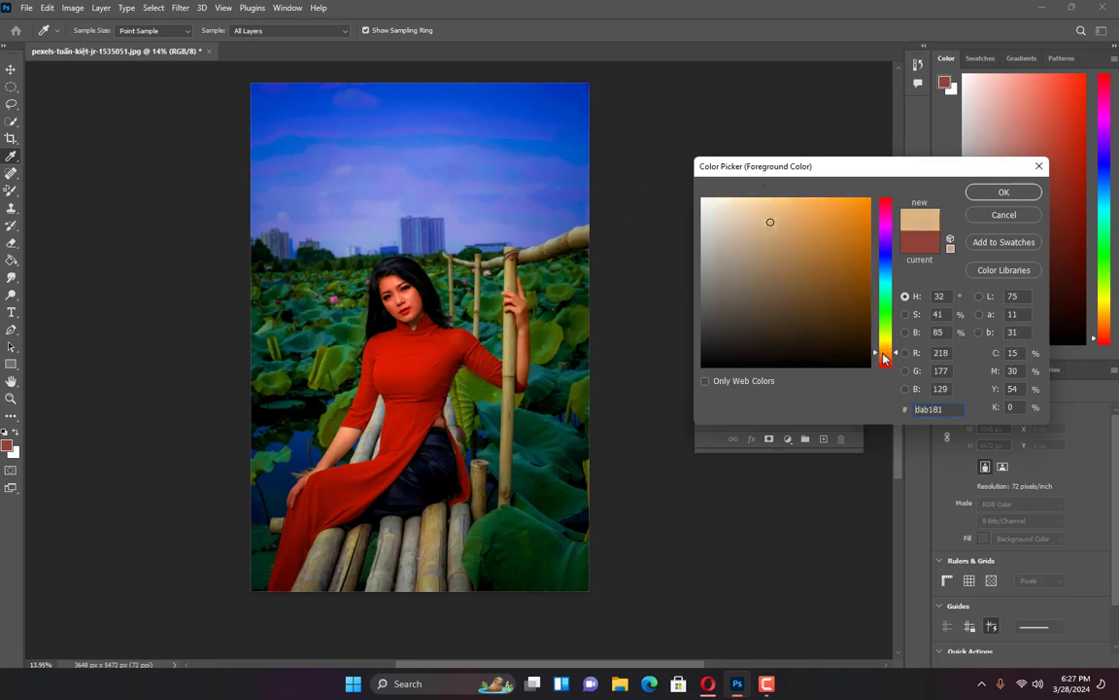
pyautogui.moveTo(799, 244); pyautogui.dragTo(768, 198)
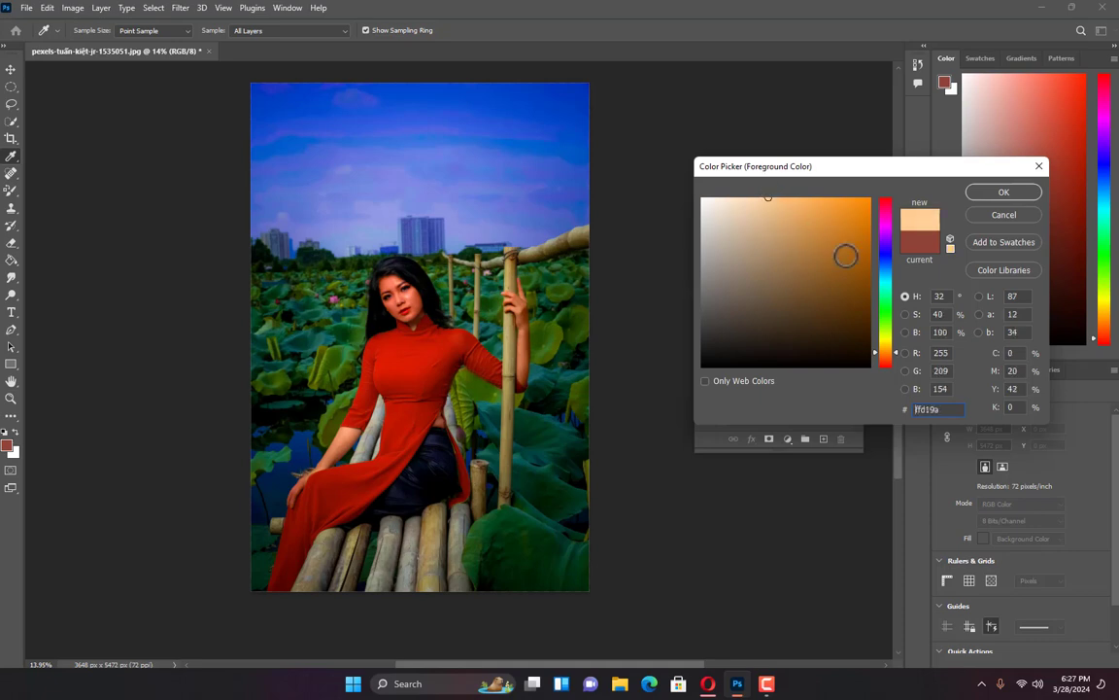
pyautogui.click(892, 362)
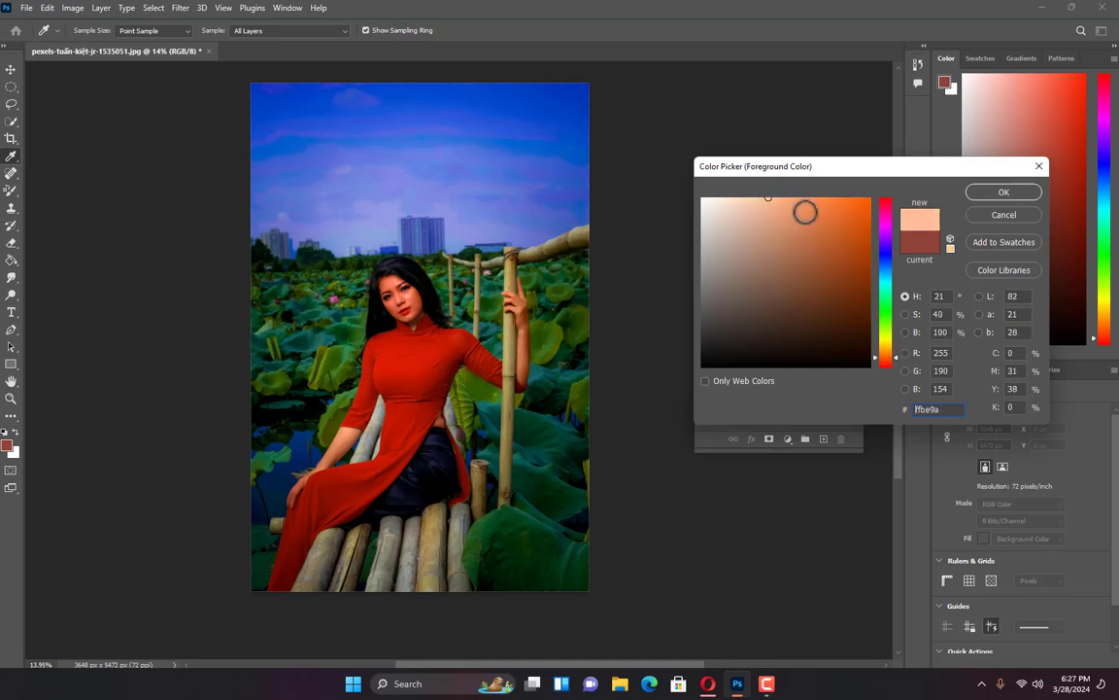
pyautogui.moveTo(805, 210)
pyautogui.mouseDown()
pyautogui.moveTo(779, 205)
pyautogui.moveTo(782, 190)
pyautogui.moveTo(817, 200)
pyautogui.moveTo(771, 195)
pyautogui.mouseUp()
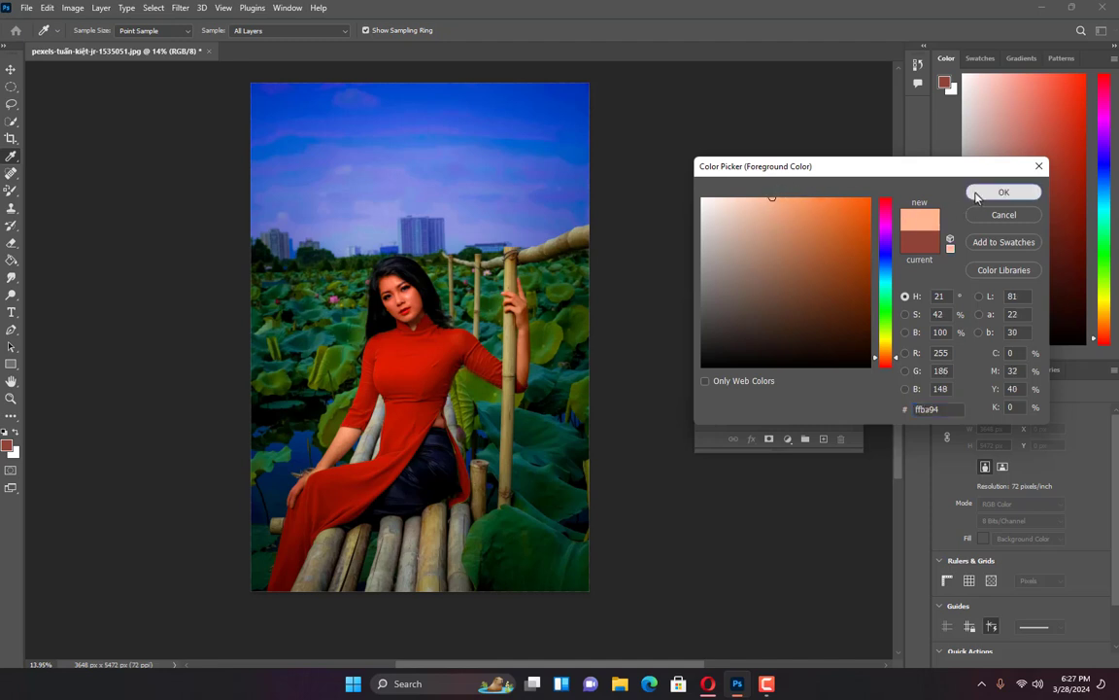
pyautogui.click(981, 191)
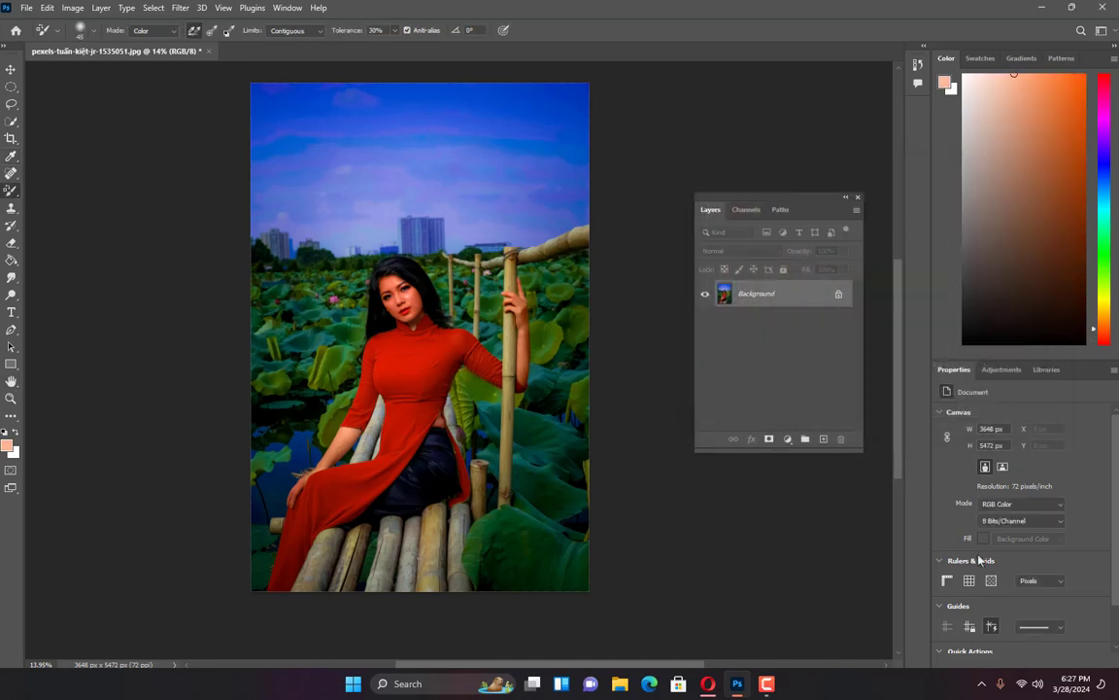
# Add a Gradient Fill layer fading from peach to transparent, with Radial style and its center at the left edge of the sky
pyautogui.click(789, 441)
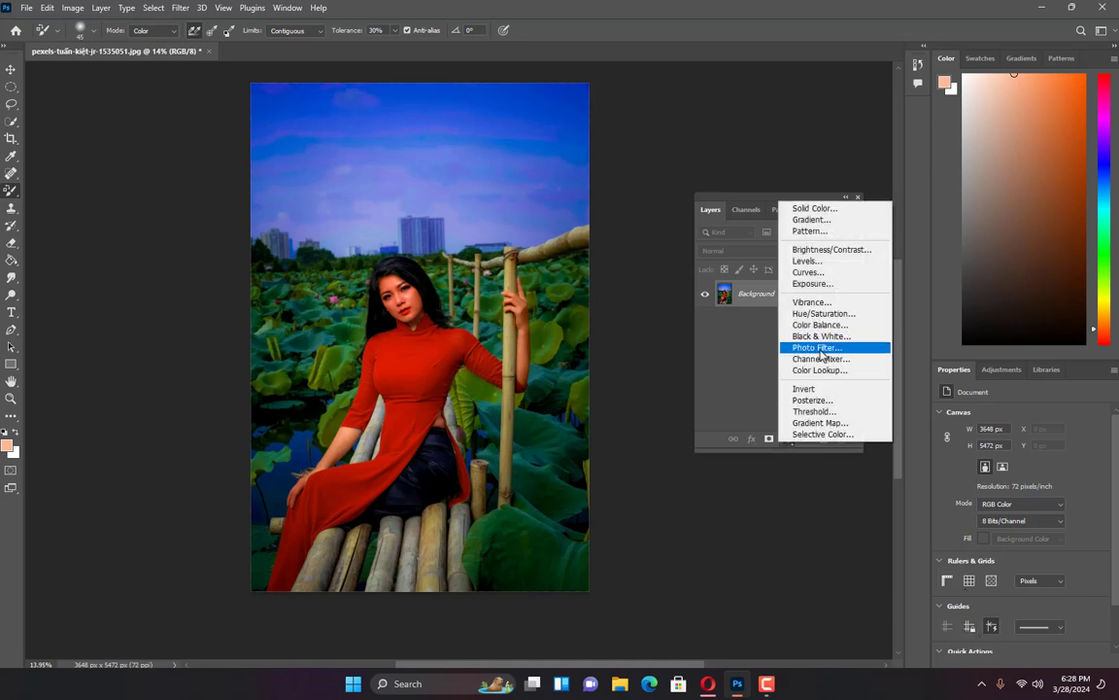
pyautogui.click(809, 220)
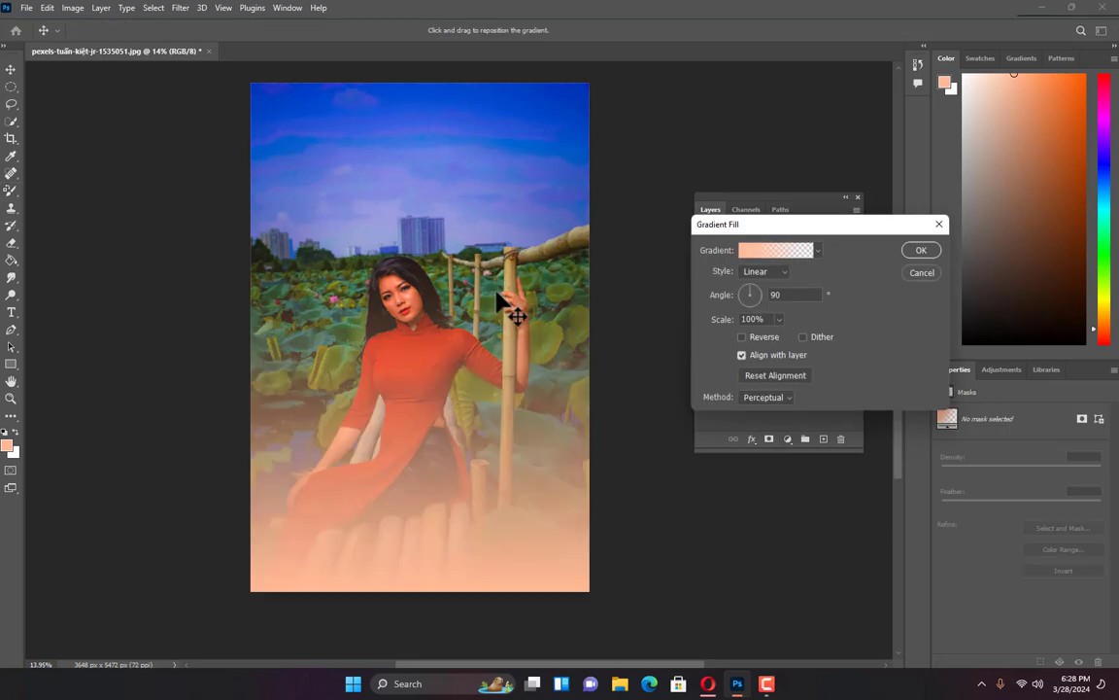
pyautogui.moveTo(495, 394); pyautogui.dragTo(504, 457)
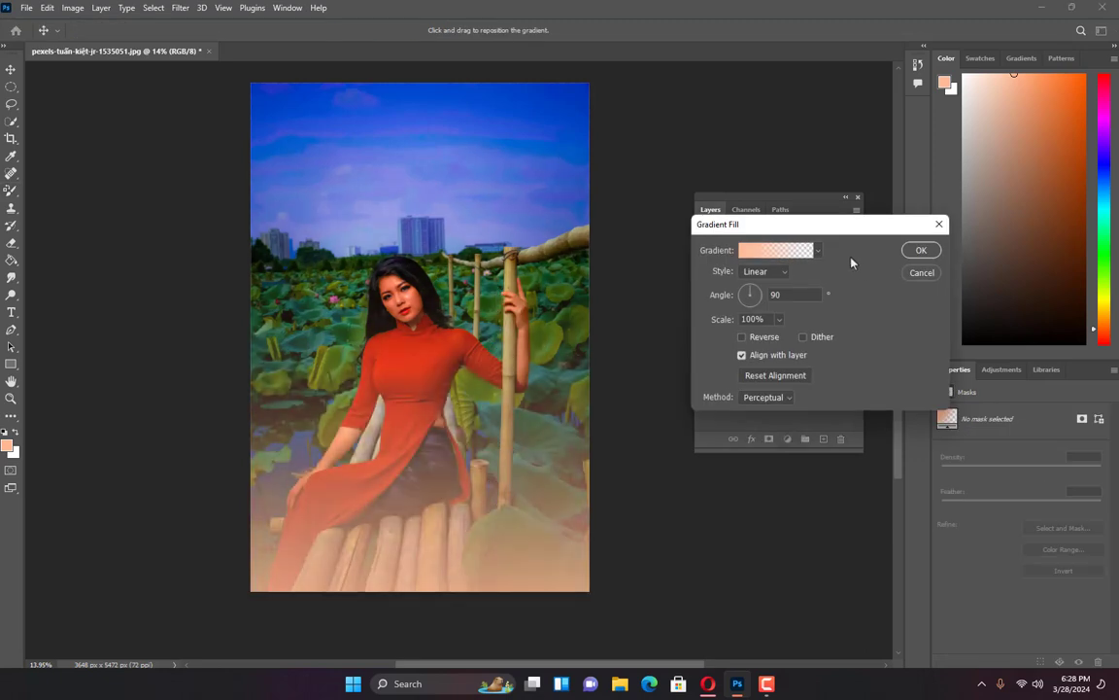
pyautogui.click(777, 274)
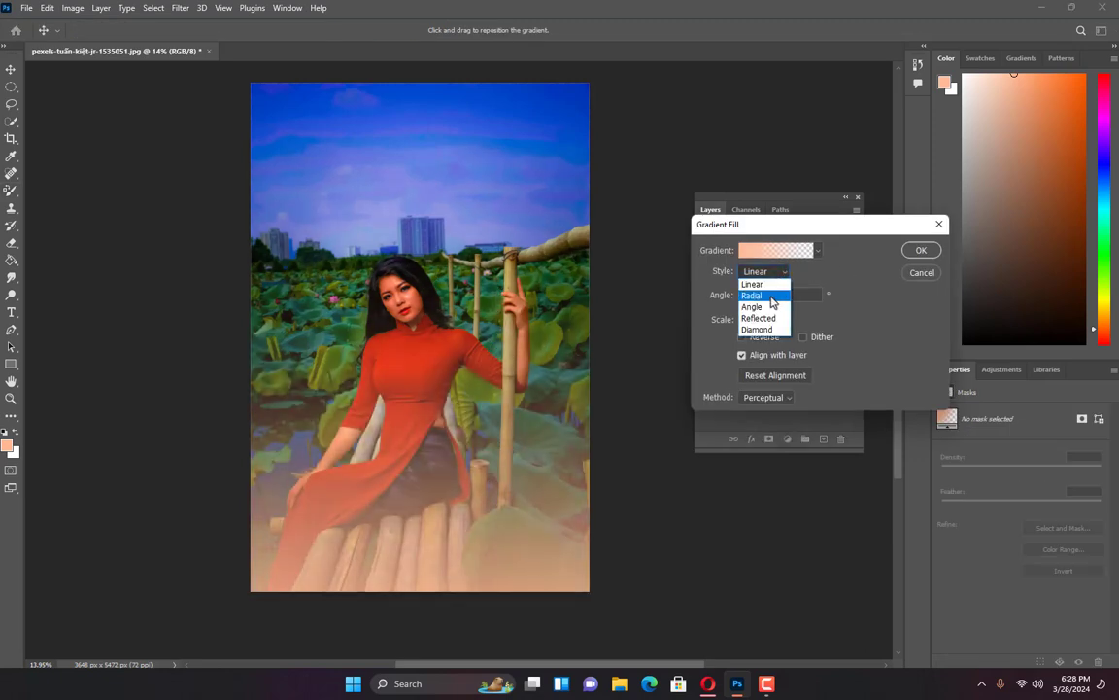
pyautogui.click(771, 297)
pyautogui.moveTo(564, 382); pyautogui.dragTo(255, 175)
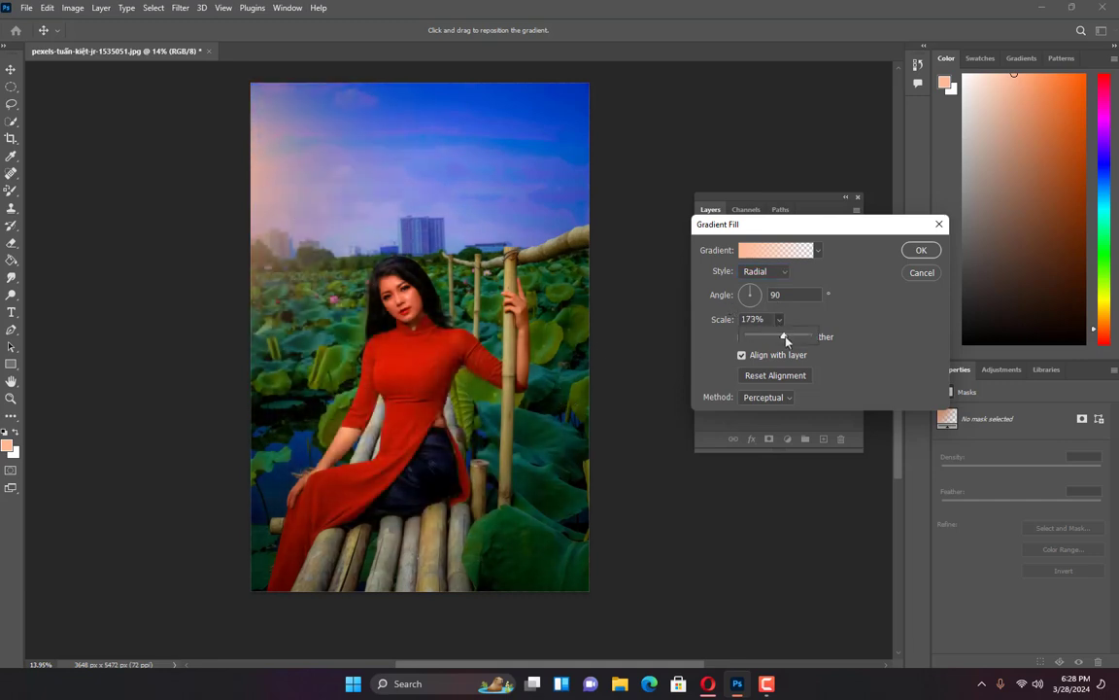
# Enlarge the radial gradient to a Scale of 239%, shift its glow farther toward the left side of the photo and confirm the fill
pyautogui.moveTo(786, 340); pyautogui.dragTo(789, 337)
pyautogui.moveTo(354, 192); pyautogui.dragTo(305, 214)
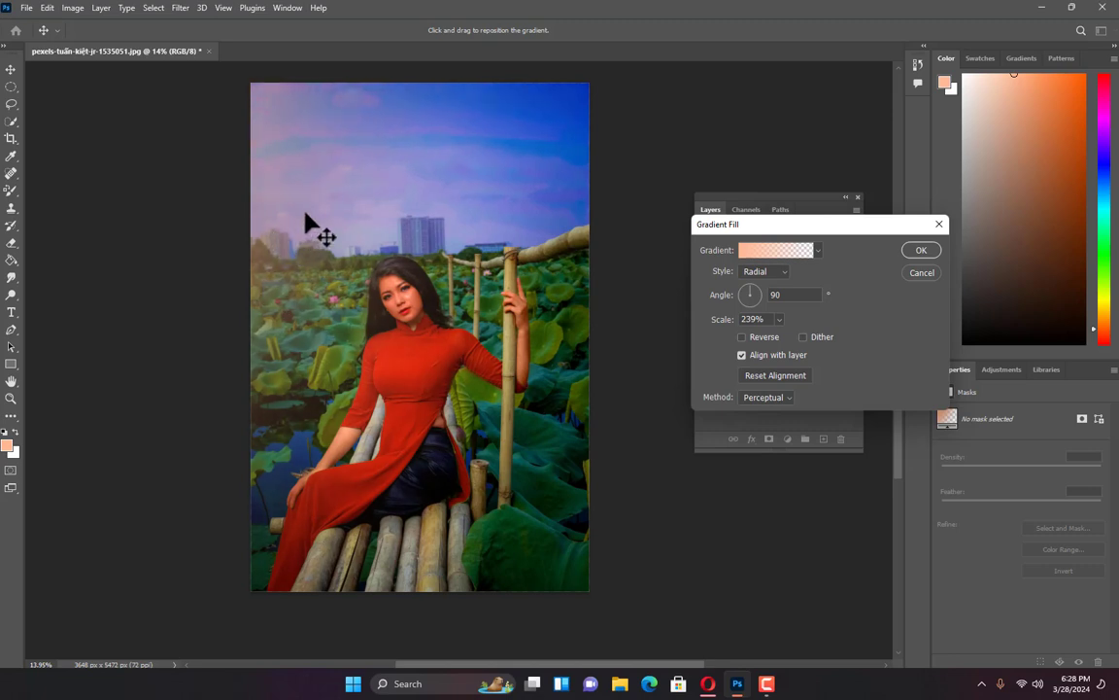
pyautogui.scroll(-1, 340, 323)
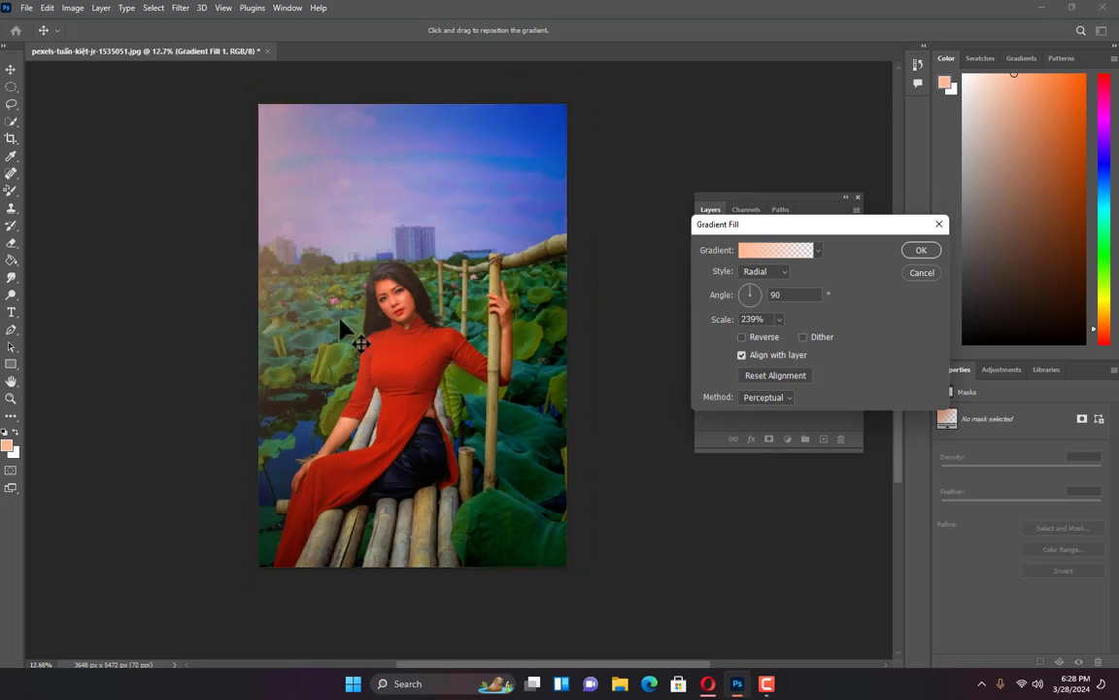
pyautogui.scroll(2, 365, 359)
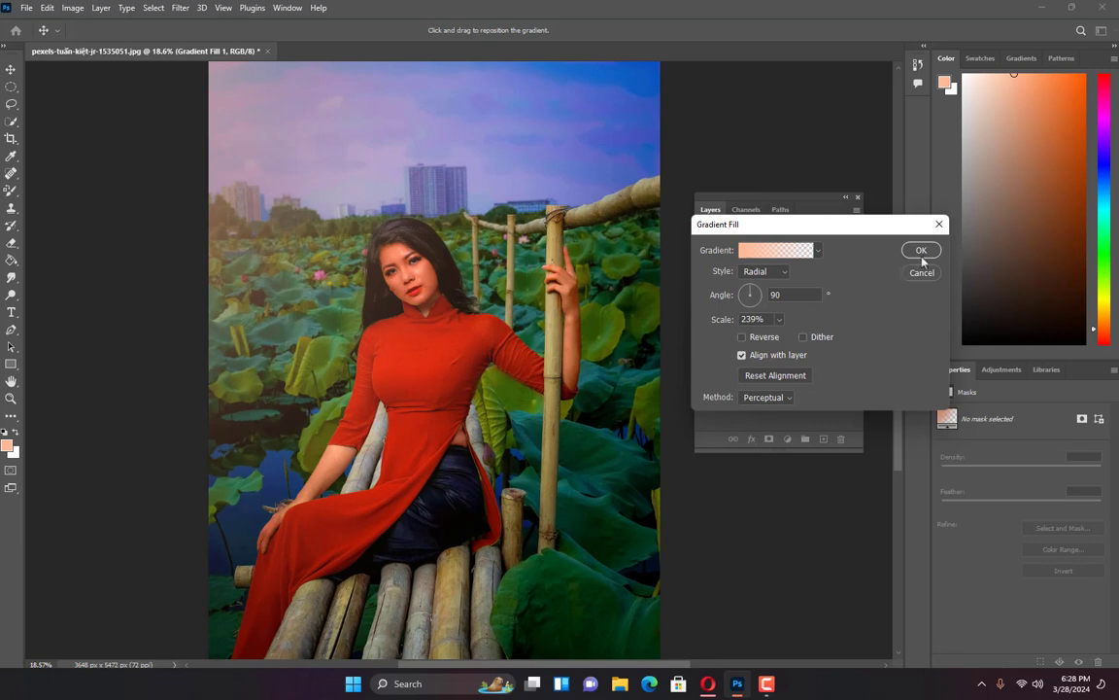
pyautogui.click(921, 251)
# Set the gradient fill layer's blend mode to Hue and check the whole portrait
pyautogui.click(738, 250)
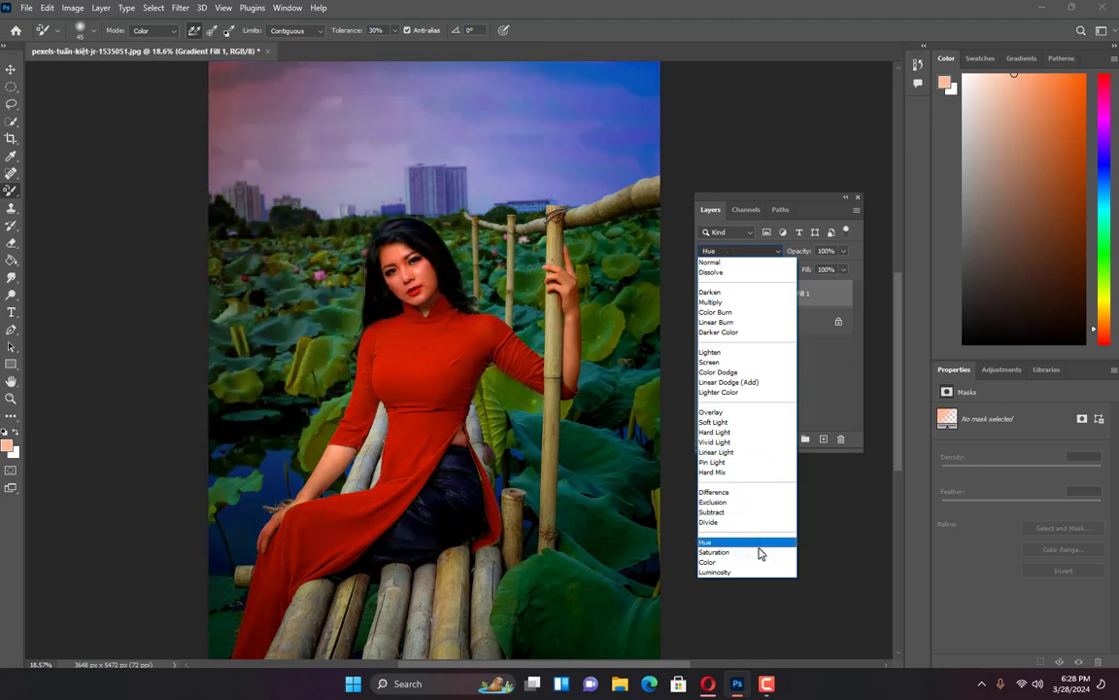
pyautogui.click(759, 545)
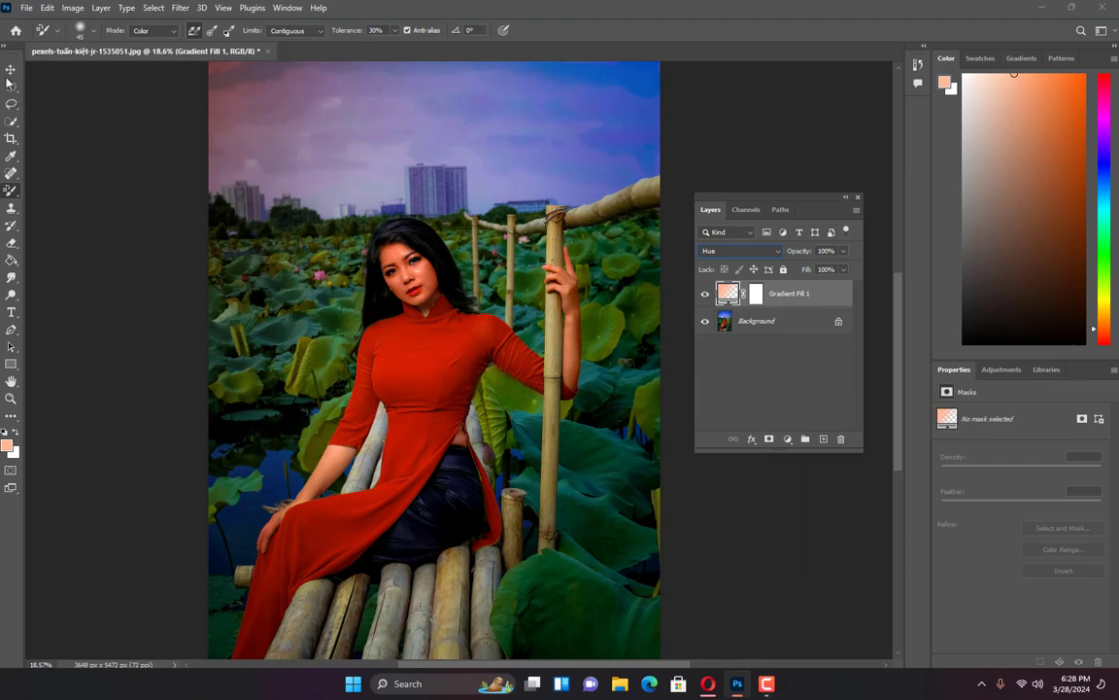
pyautogui.scroll(-7, 342, 259)
pyautogui.scroll(3, 375, 275)
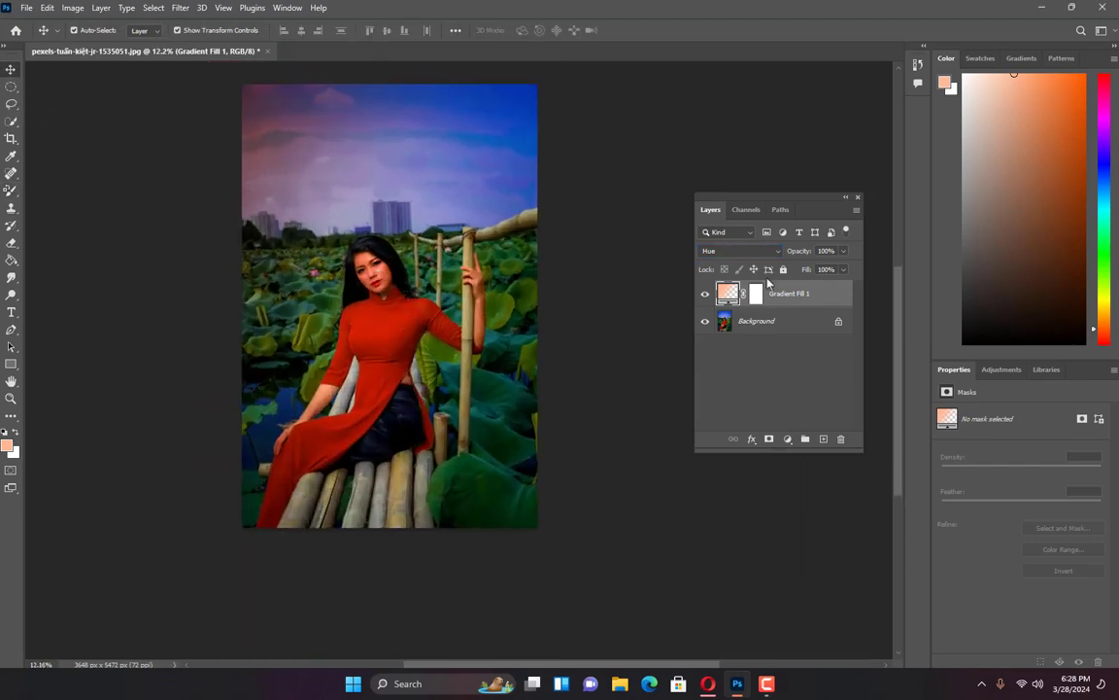
# Edit the gradient fill layer, enlarging its Scale to 288% and placing the peach glow over the upper-left part of the sky
pyautogui.doubleClick(729, 294)
pyautogui.moveTo(288, 180); pyautogui.dragTo(650, 260)
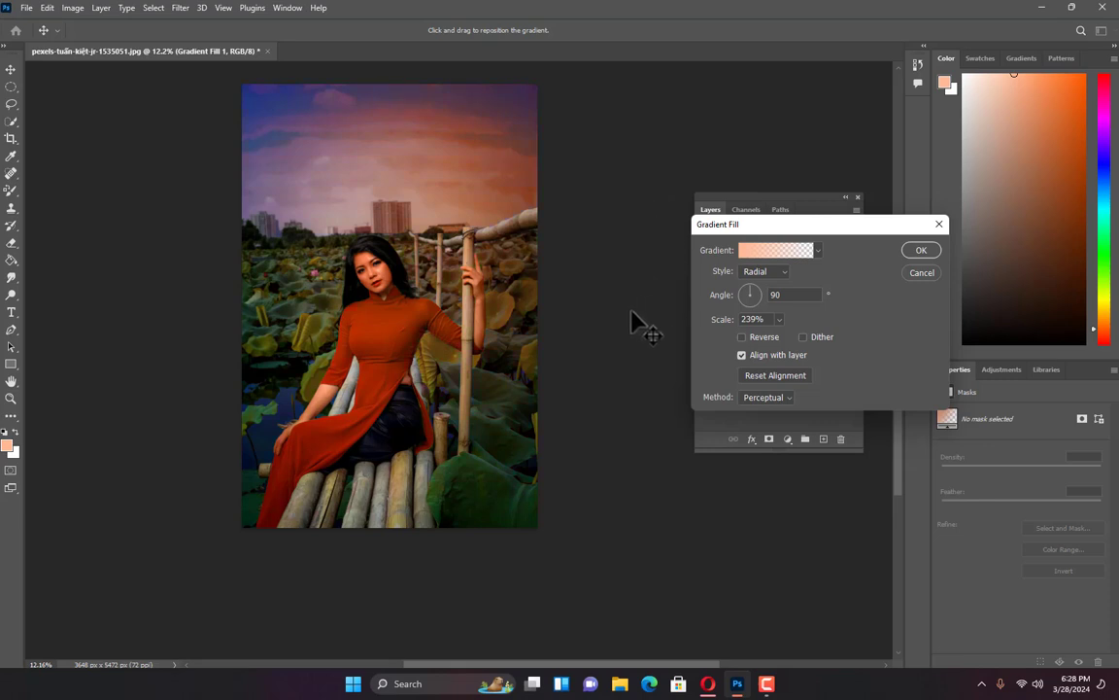
pyautogui.moveTo(630, 310); pyautogui.dragTo(651, 151)
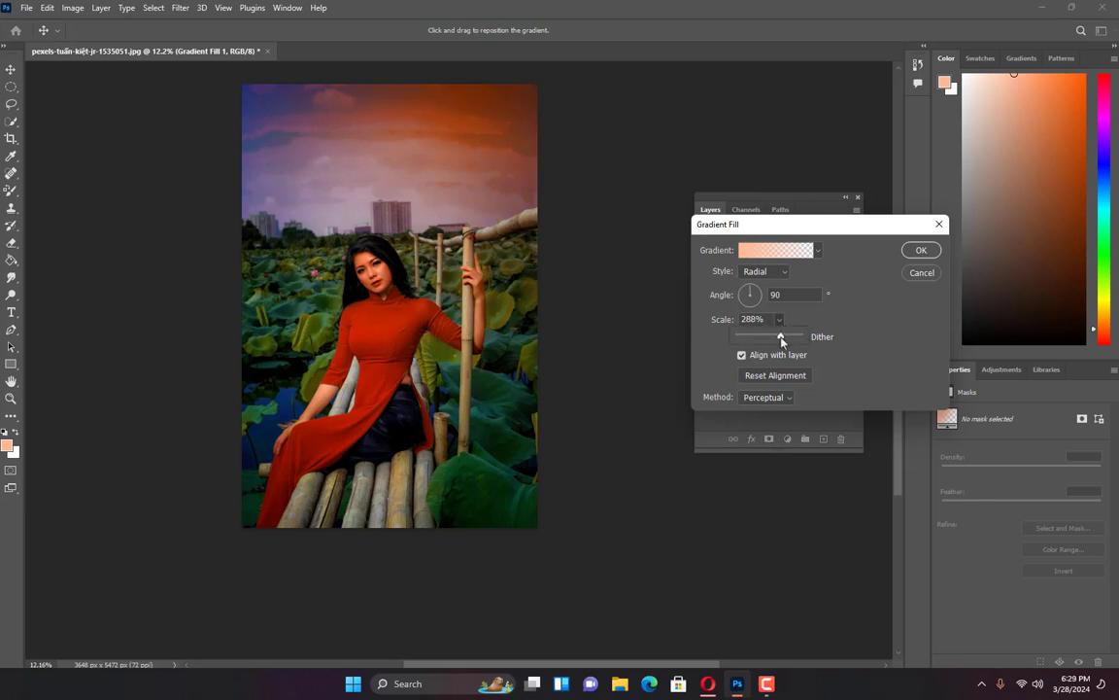
pyautogui.moveTo(431, 161); pyautogui.dragTo(225, 162)
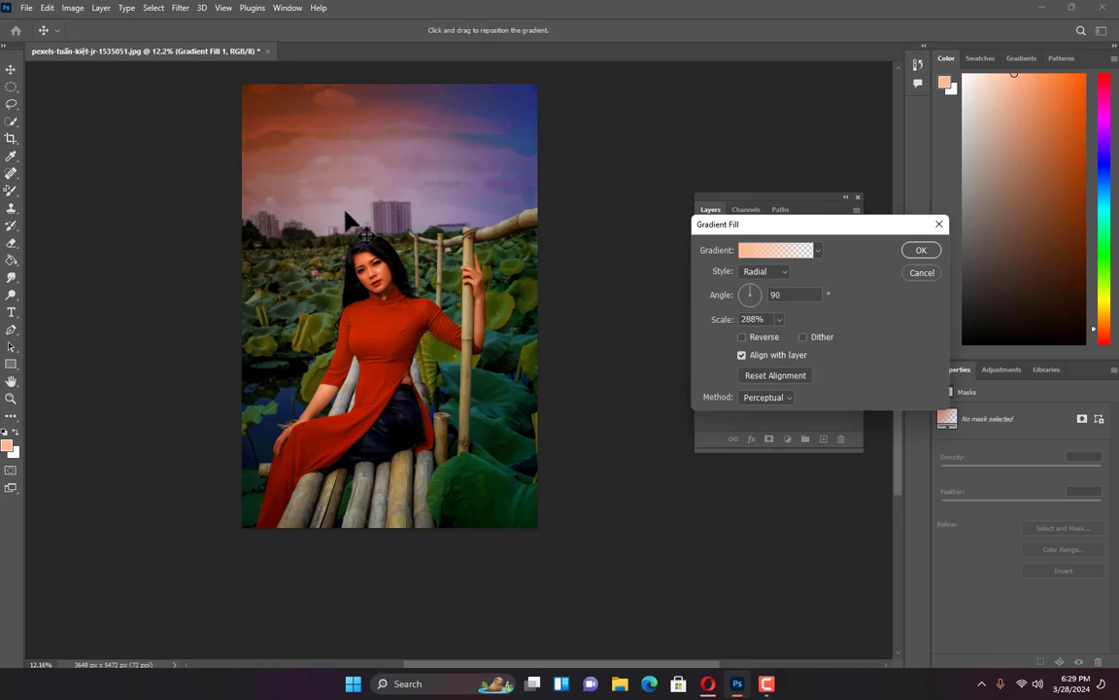
pyautogui.click(920, 250)
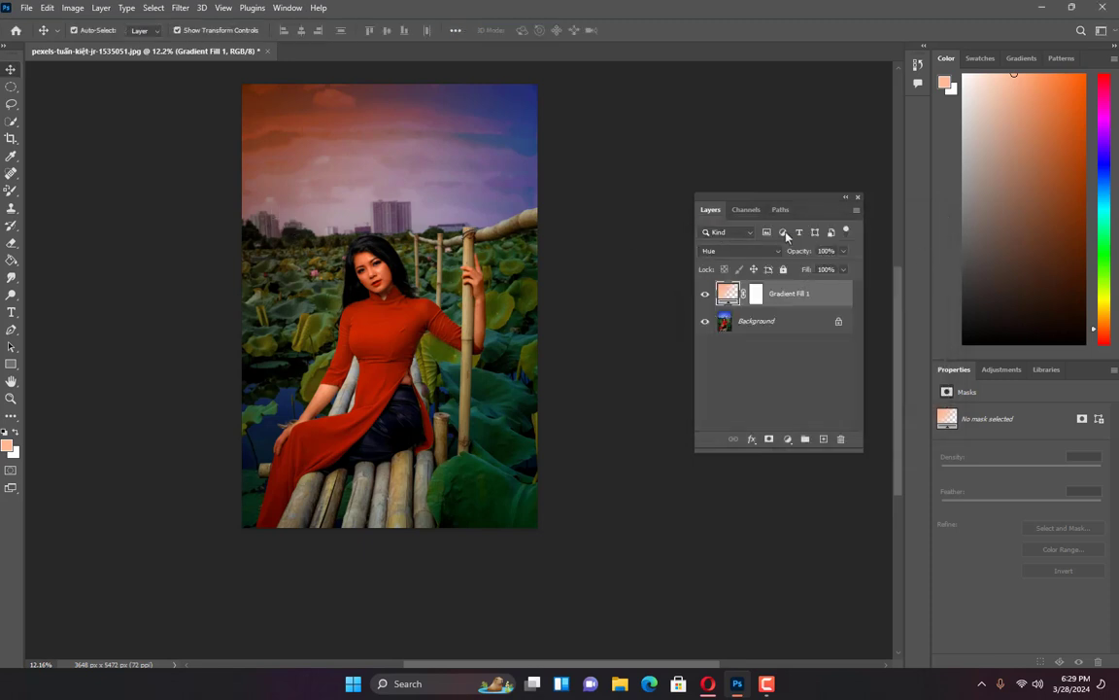
# Examine the gradient's color effect on the woman's face and dress up close, and on the sky in the full portrait
pyautogui.scroll(-2, 389, 311)
pyautogui.scroll(4, 379, 320)
pyautogui.scroll(-2, 374, 311)
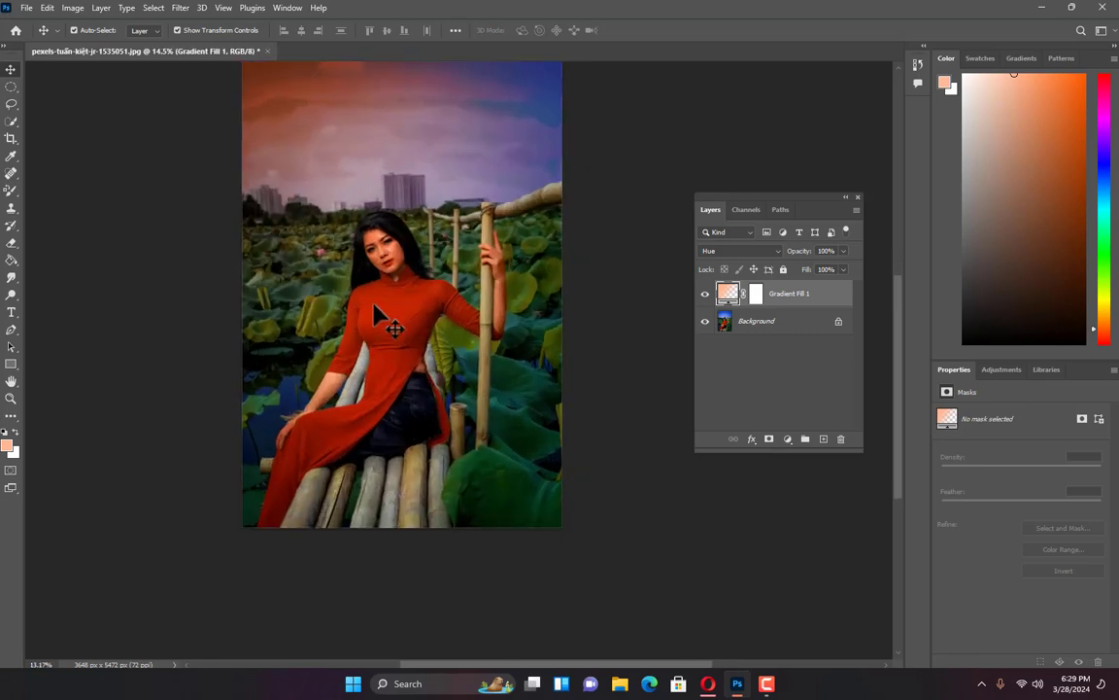
pyautogui.scroll(5, 372, 291)
pyautogui.scroll(-4, 373, 230)
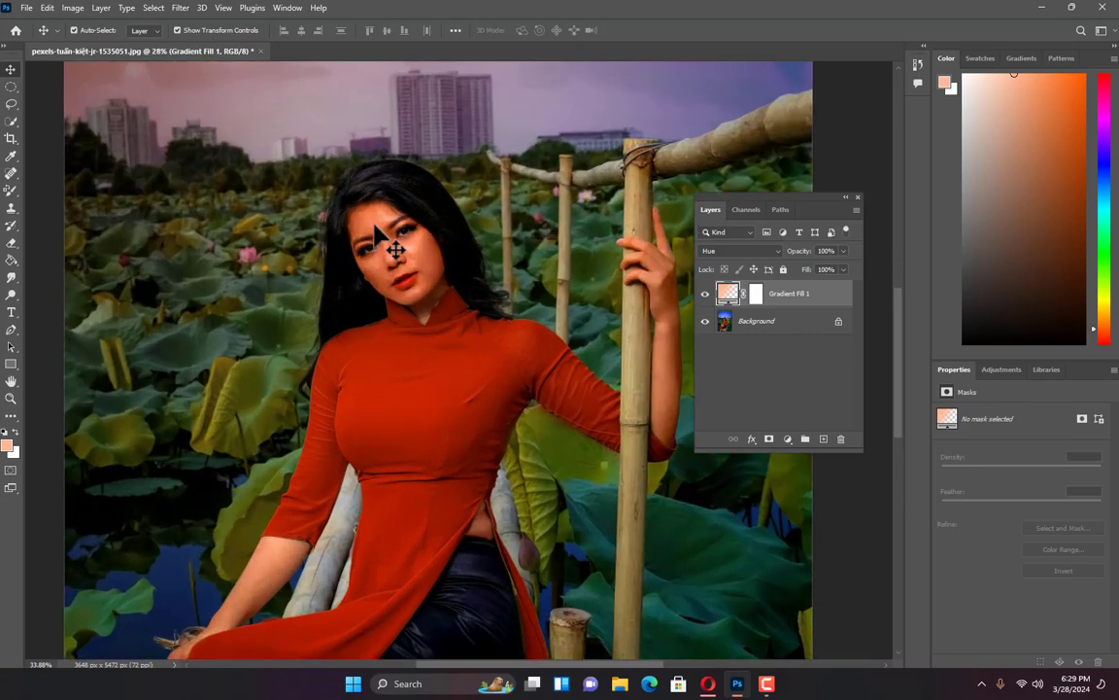
pyautogui.scroll(3, 307, 152)
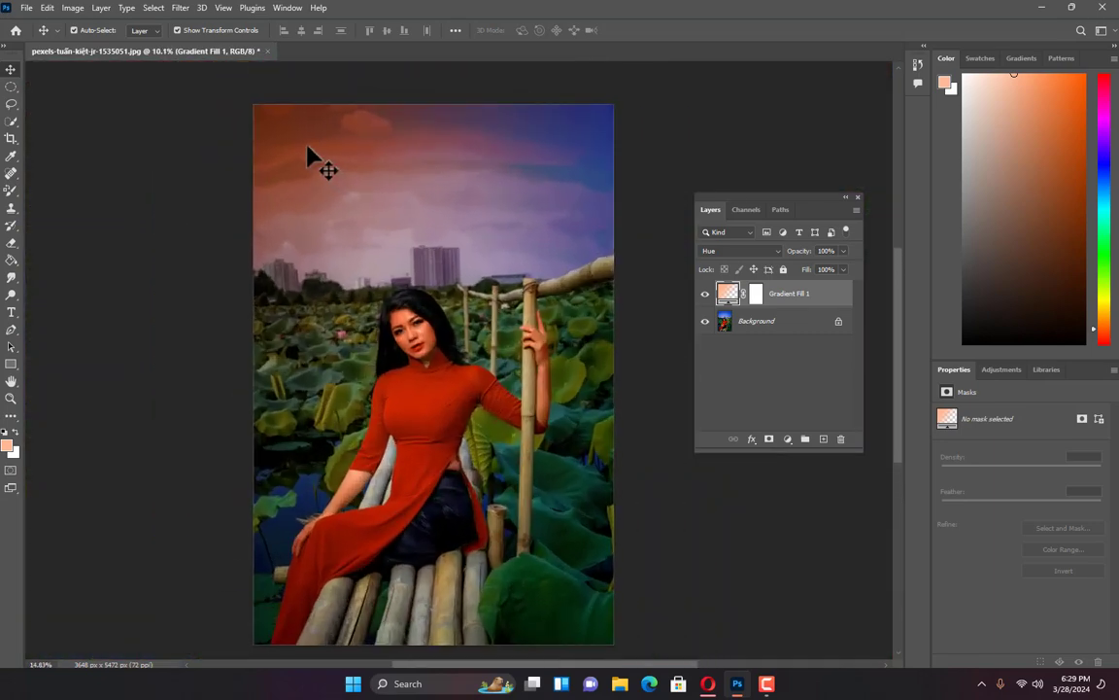